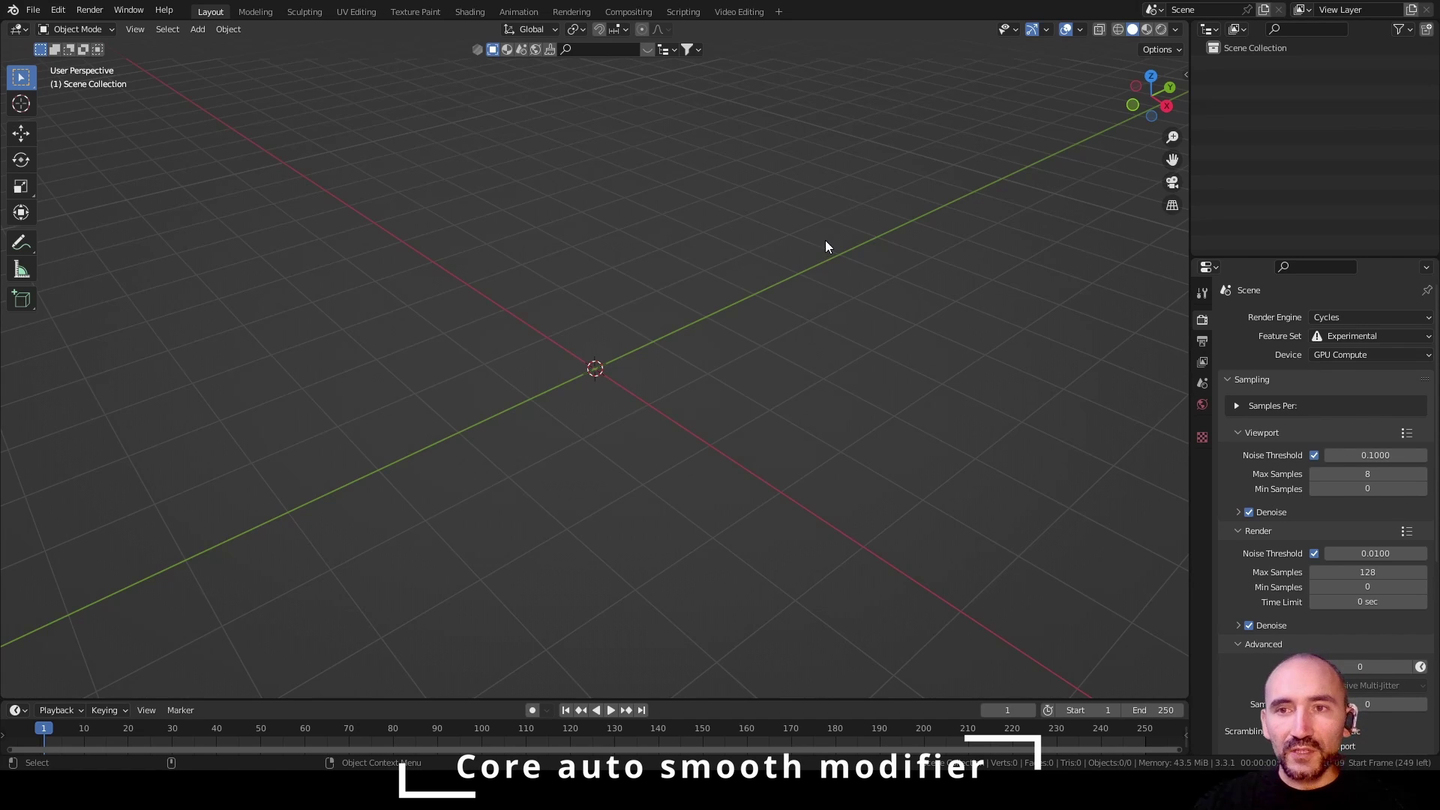
- Add a Geometry Nodes workspace to the file
left_click(779, 12)
mouse_move(777, 42)
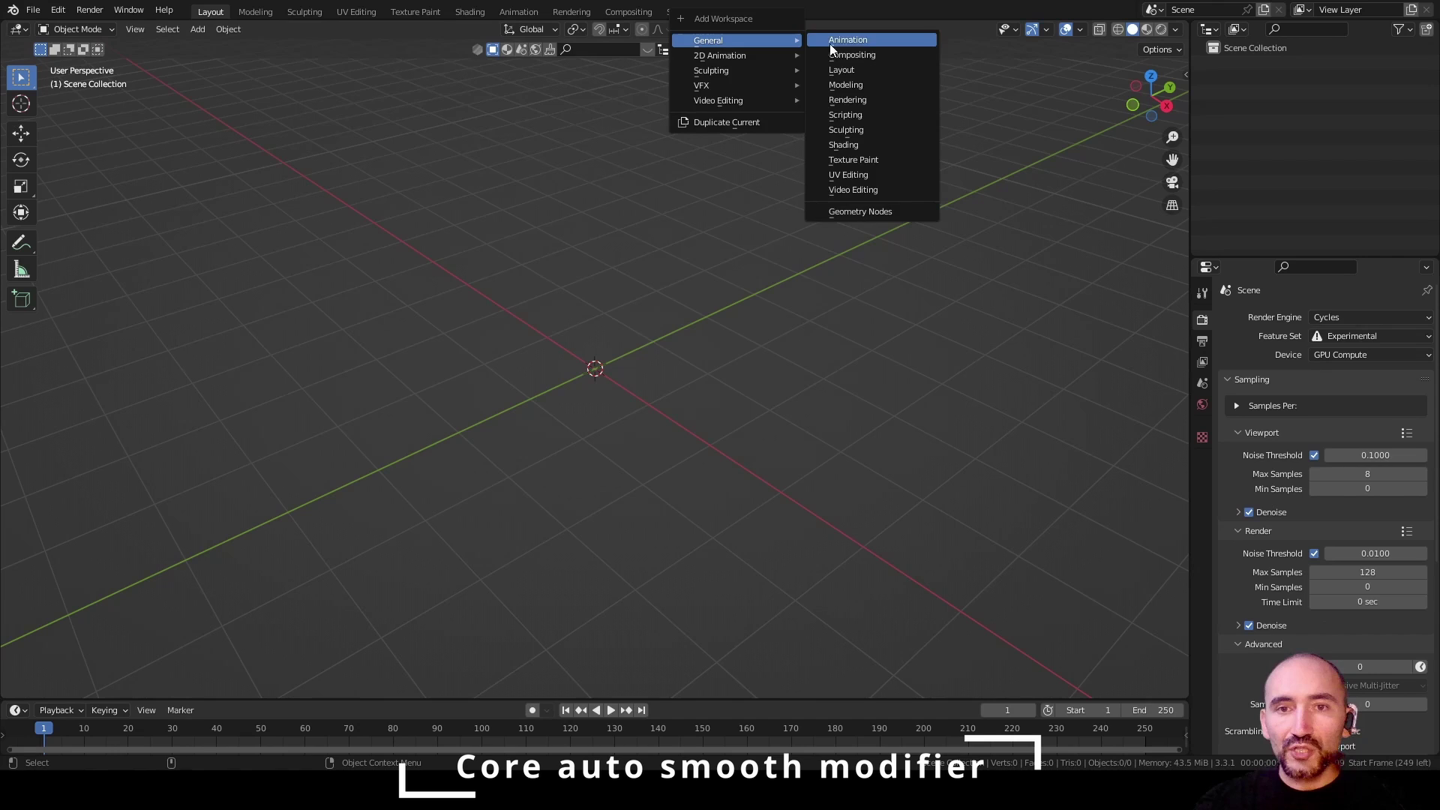
left_click(894, 214)
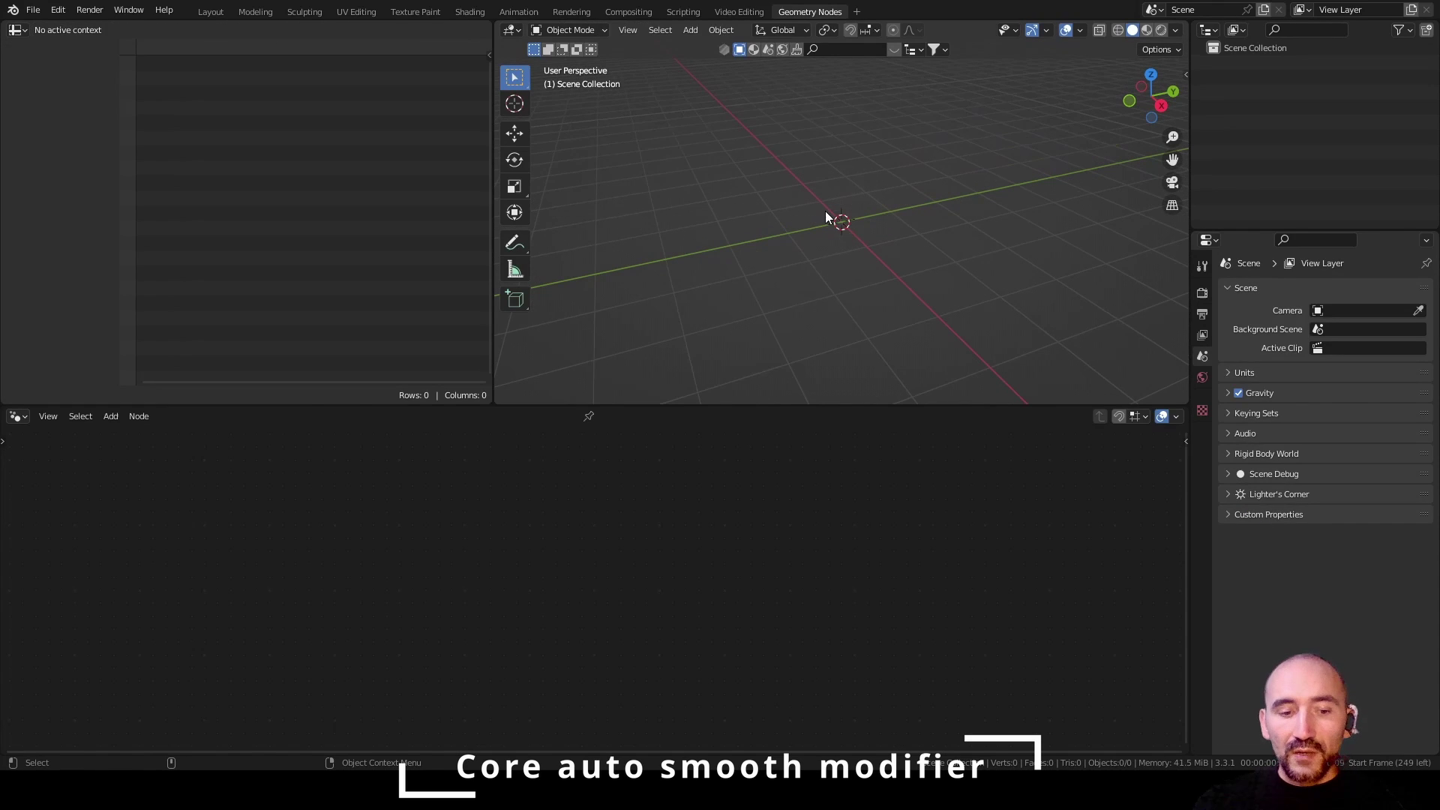
- Add a cube mesh to the empty scene
key("shift+a")
mouse_move(825, 211)
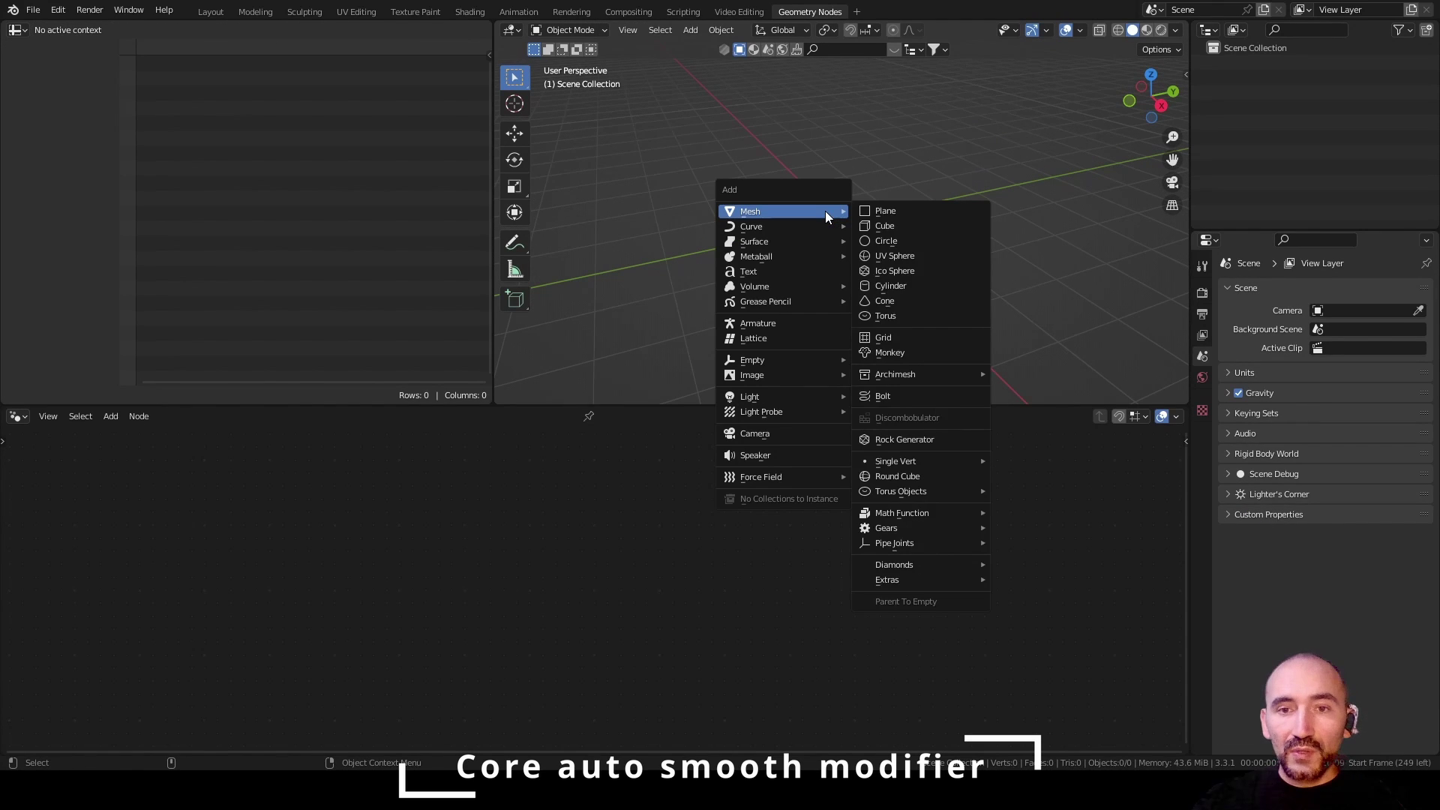
left_click(937, 225)
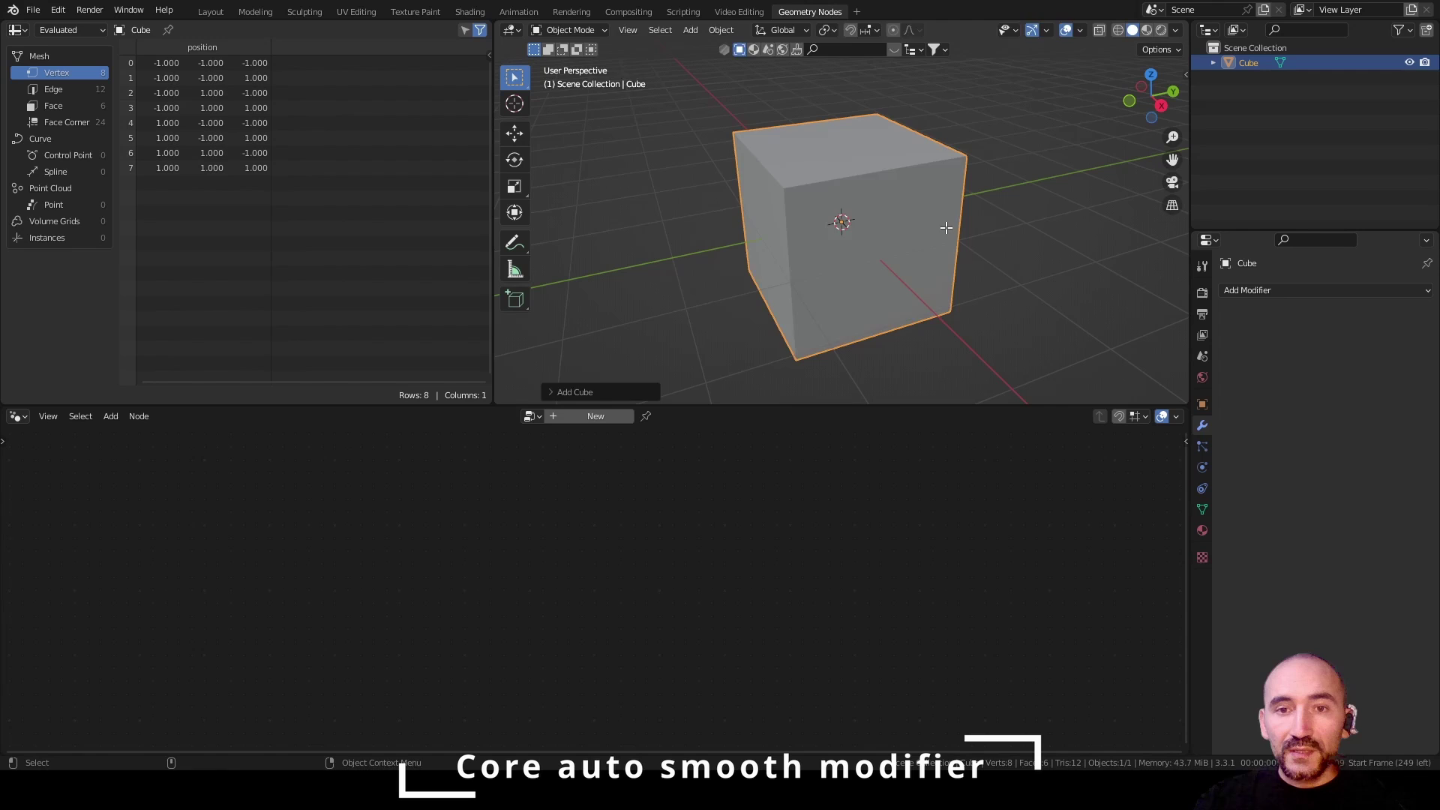
- Select the cube's four vertical edges in Edit Mode and raise their mean bevel weight to the maximum, returning to Object Mode
key("Tab")
key("2")
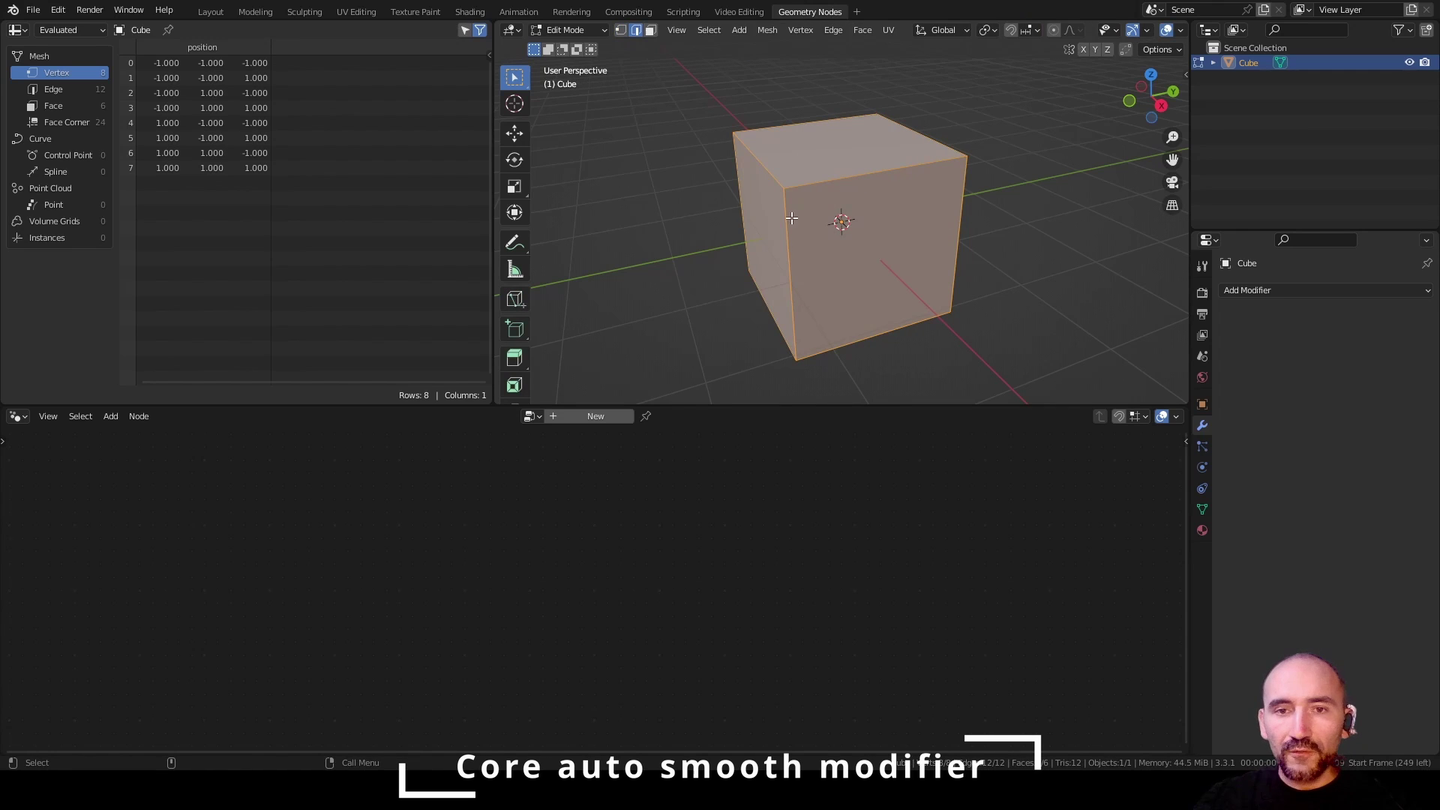
left_click(788, 217)
left_click(735, 175, "shift")
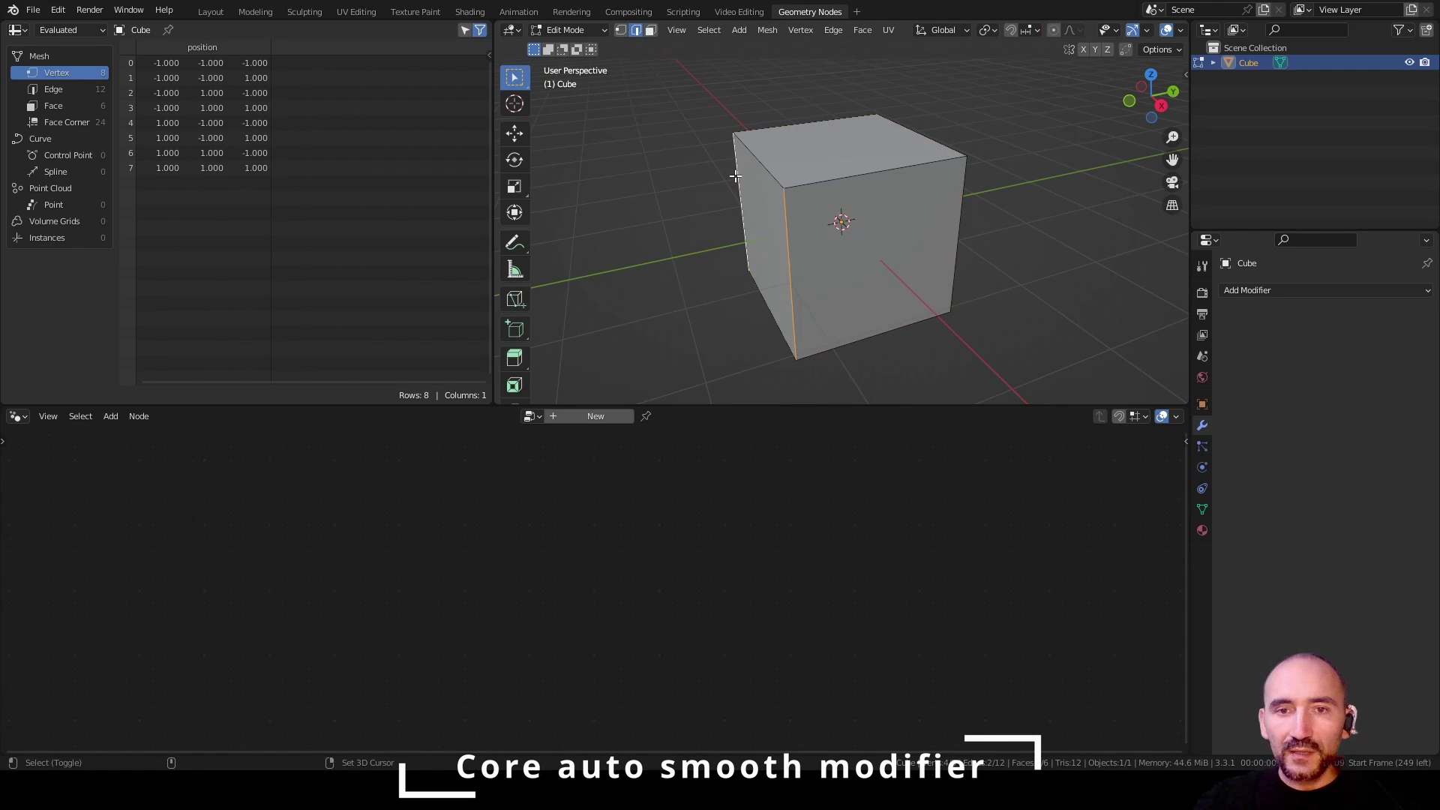
left_click(957, 190, "shift")
middle_click_drag(1025, 187, 941, 160)
key("n")
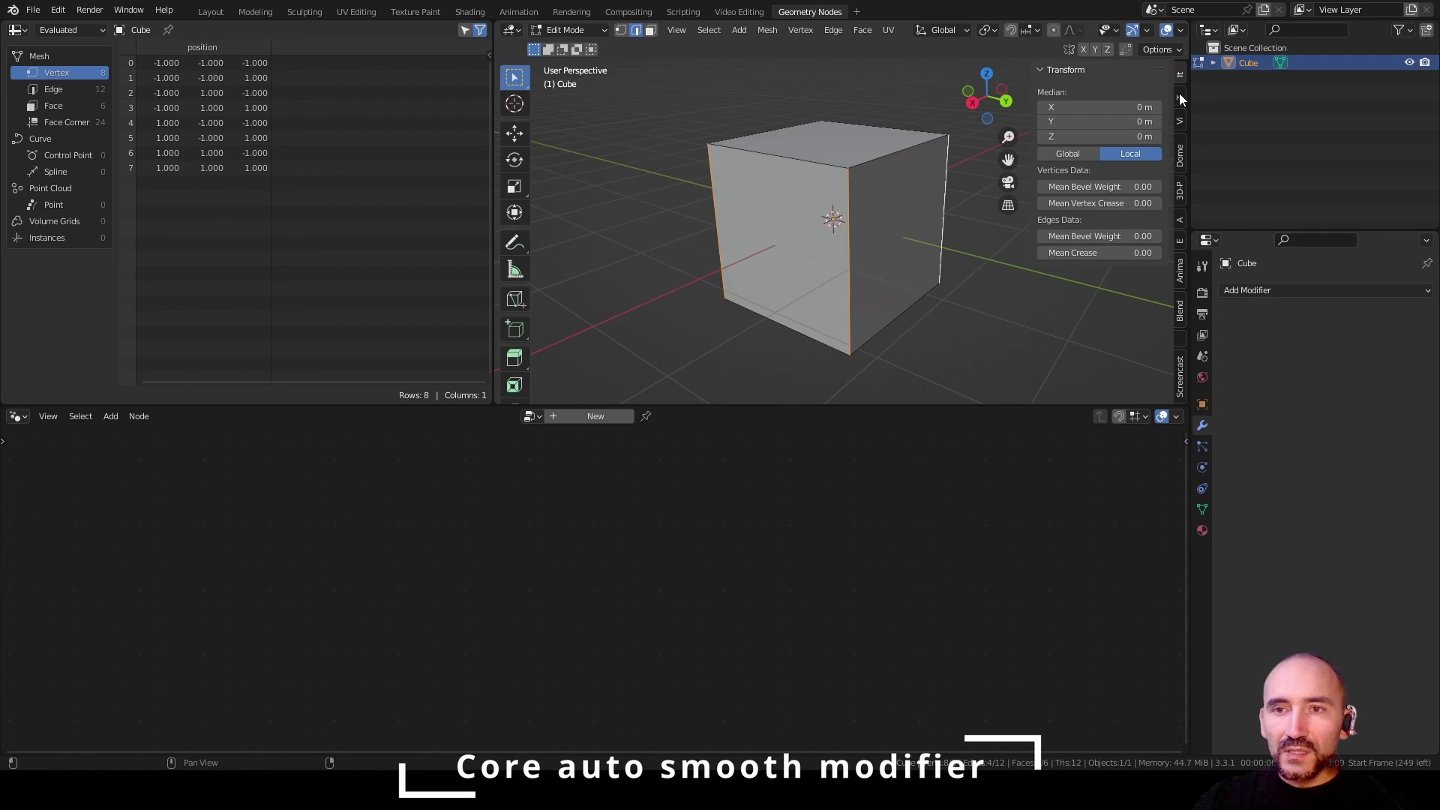
left_click_drag(1089, 235, 1118, 235)
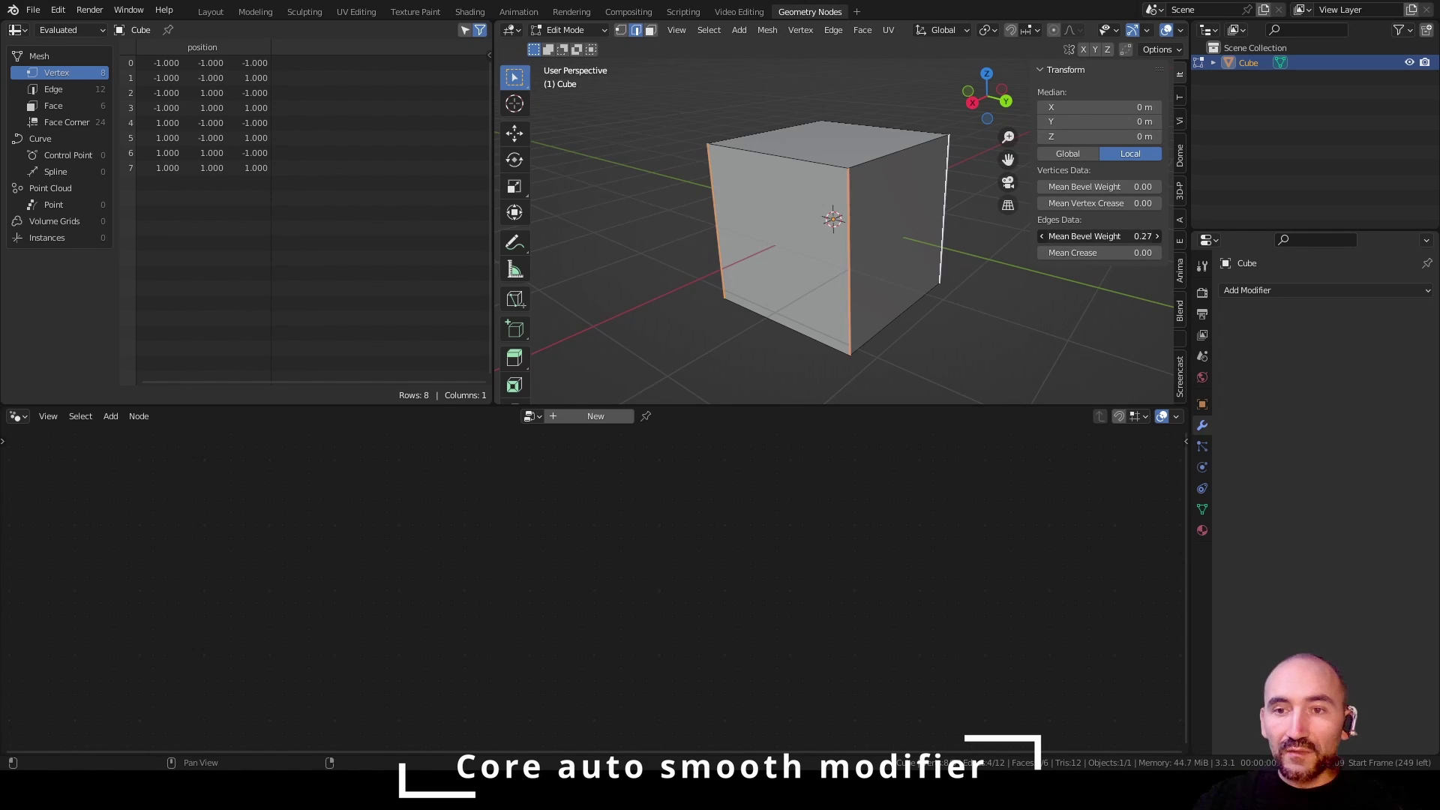
key("Tab")
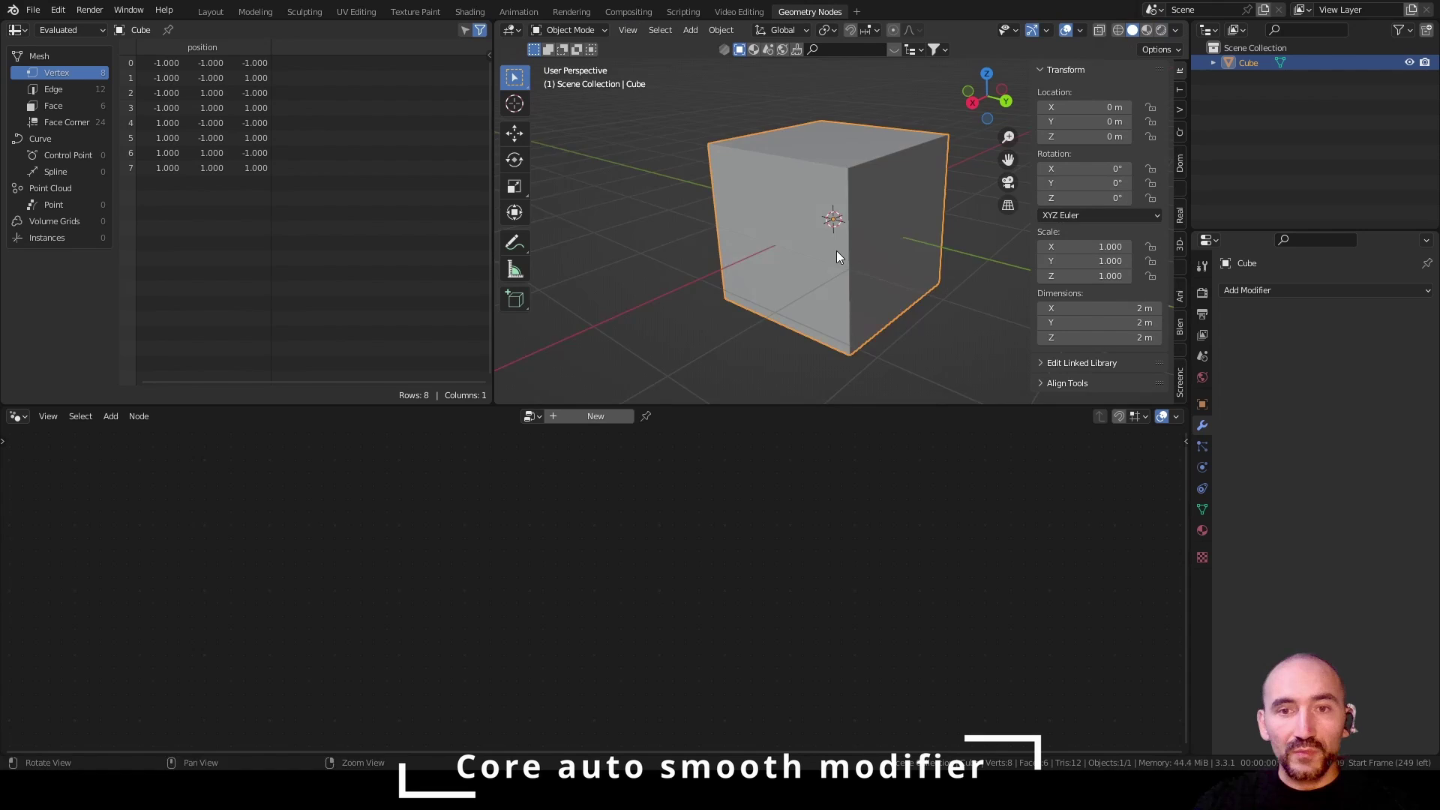
- Add a Bevel modifier to the cube, limited by weight, with 4 segments and an amount of 0.381 m
middle_click_drag(946, 280, 994, 291)
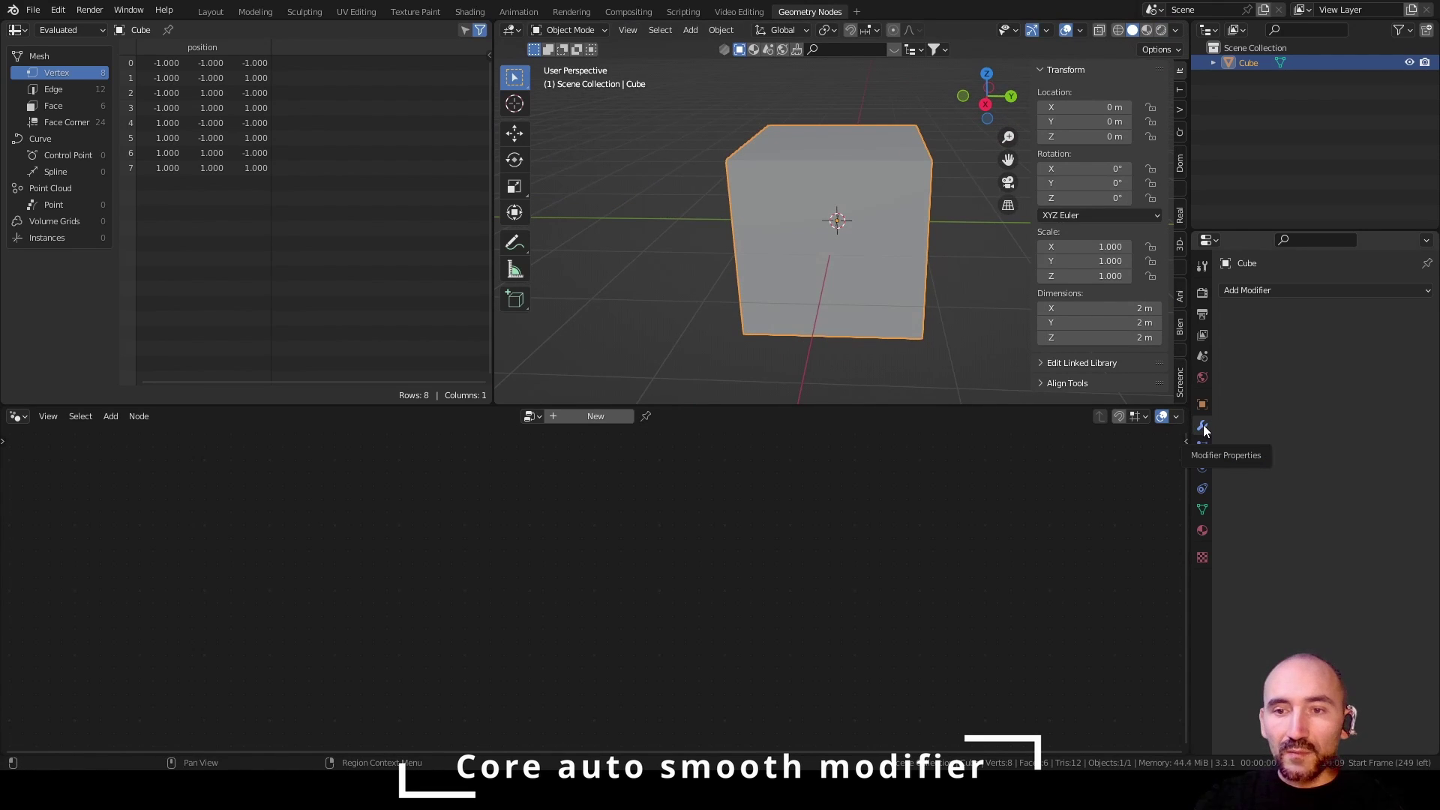
left_click(1260, 291)
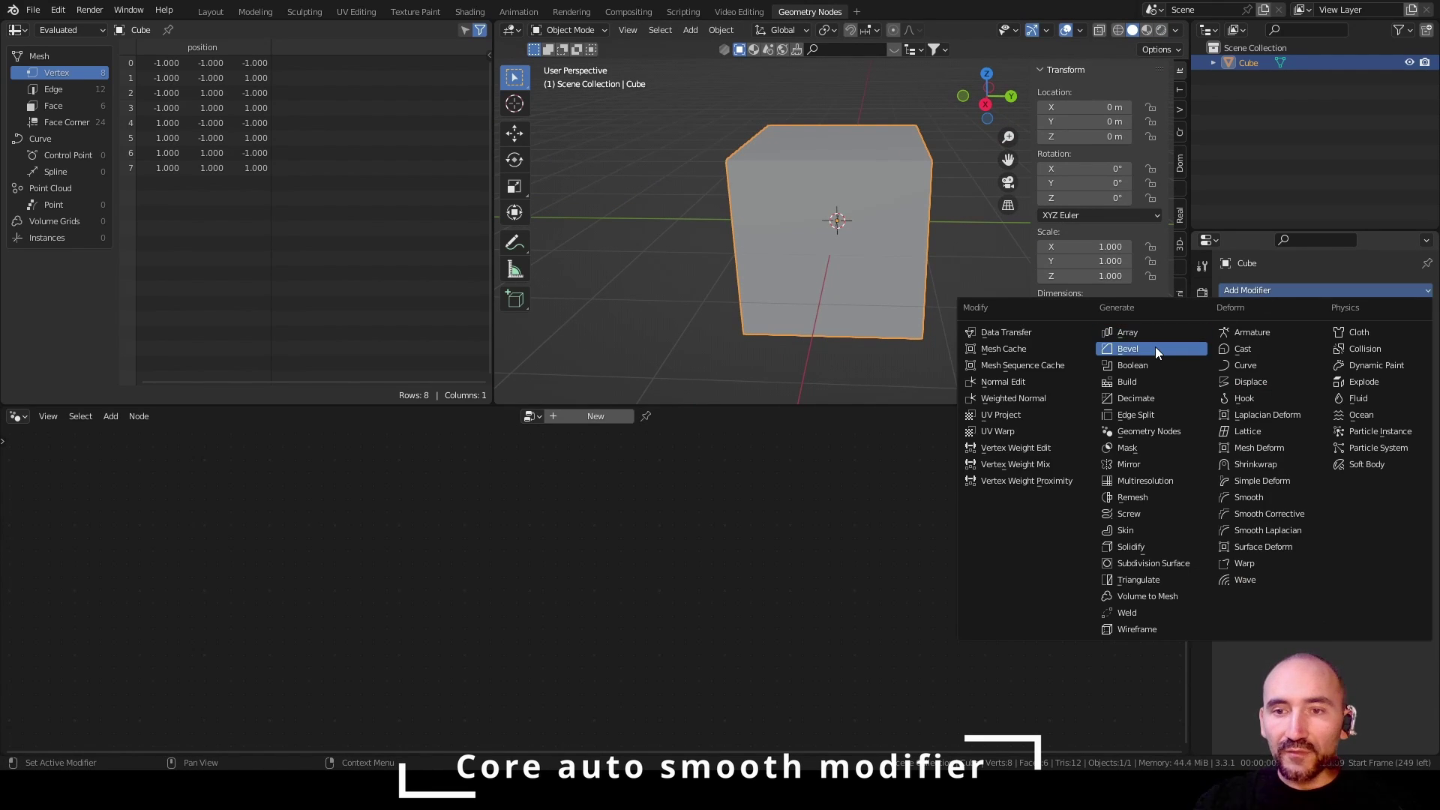
left_click(1155, 346)
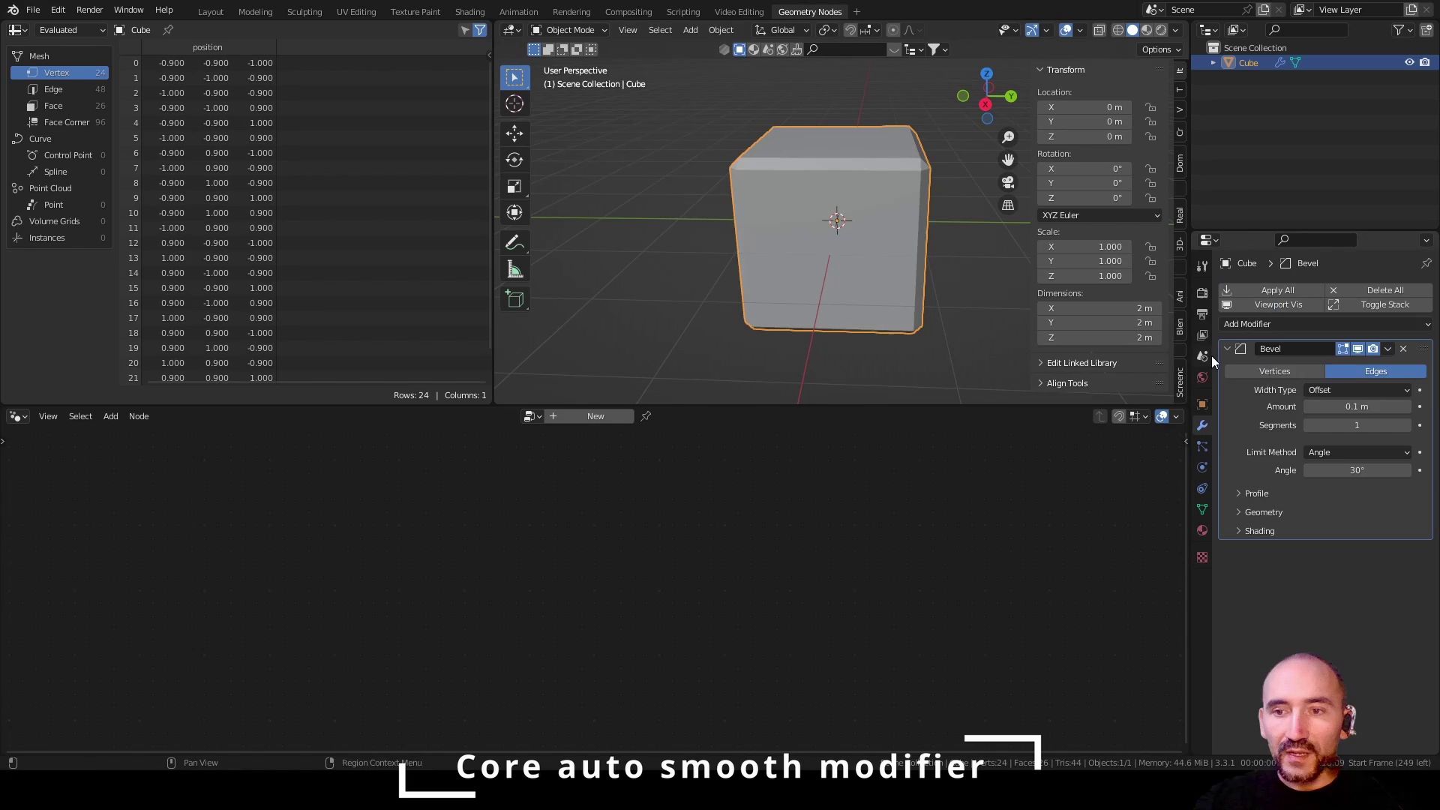
left_click(1326, 451)
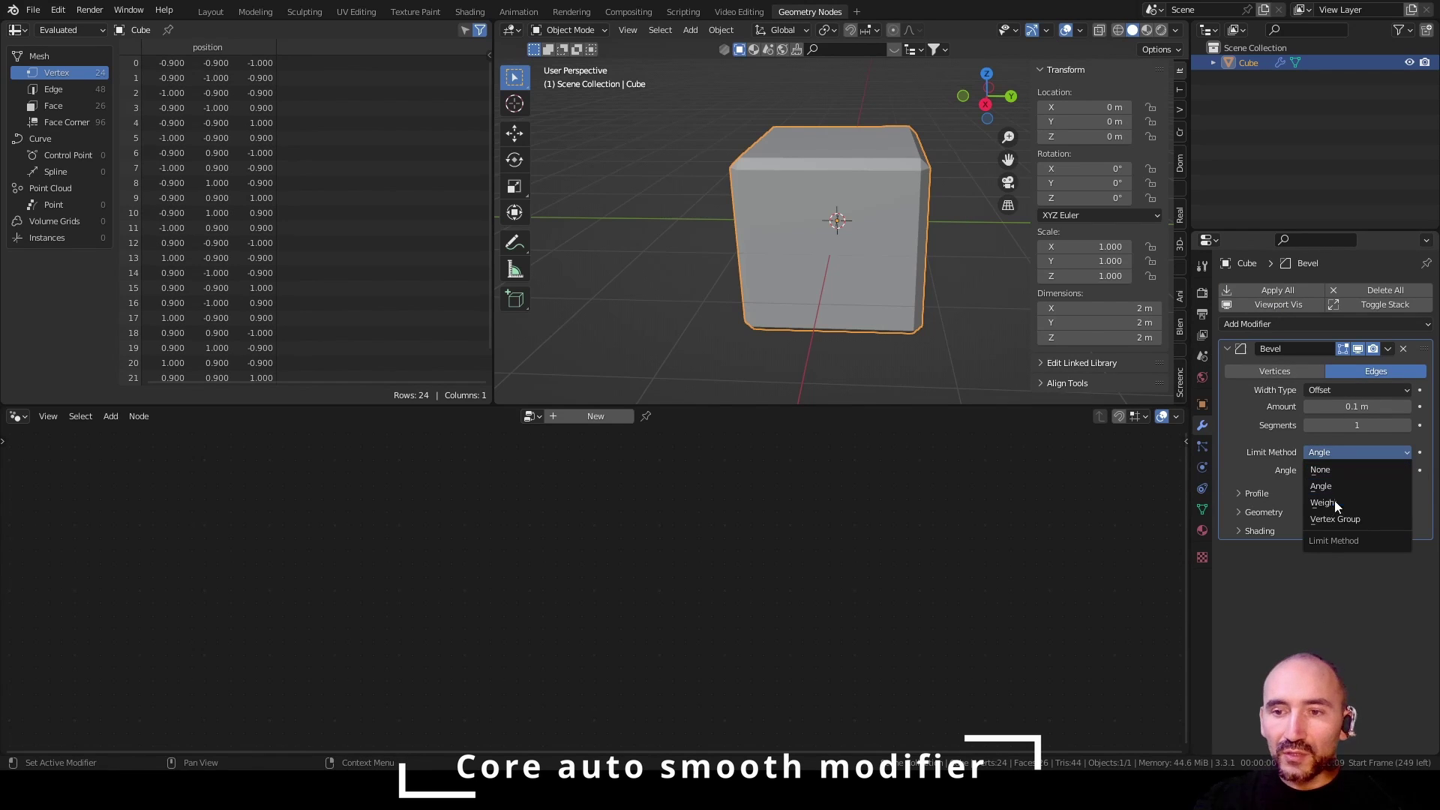
left_click(1338, 505)
mouse_move(1342, 425)
left_mouse_down()
mouse_move(1364, 425)
mouse_move(1346, 406)
mouse_move(1359, 407)
left_mouse_up()
- Apply Shade Auto Smooth to the beveled cube
middle_click_drag(840, 225, 893, 223)
scroll(892, 223, "up", 3)
right_click(889, 123)
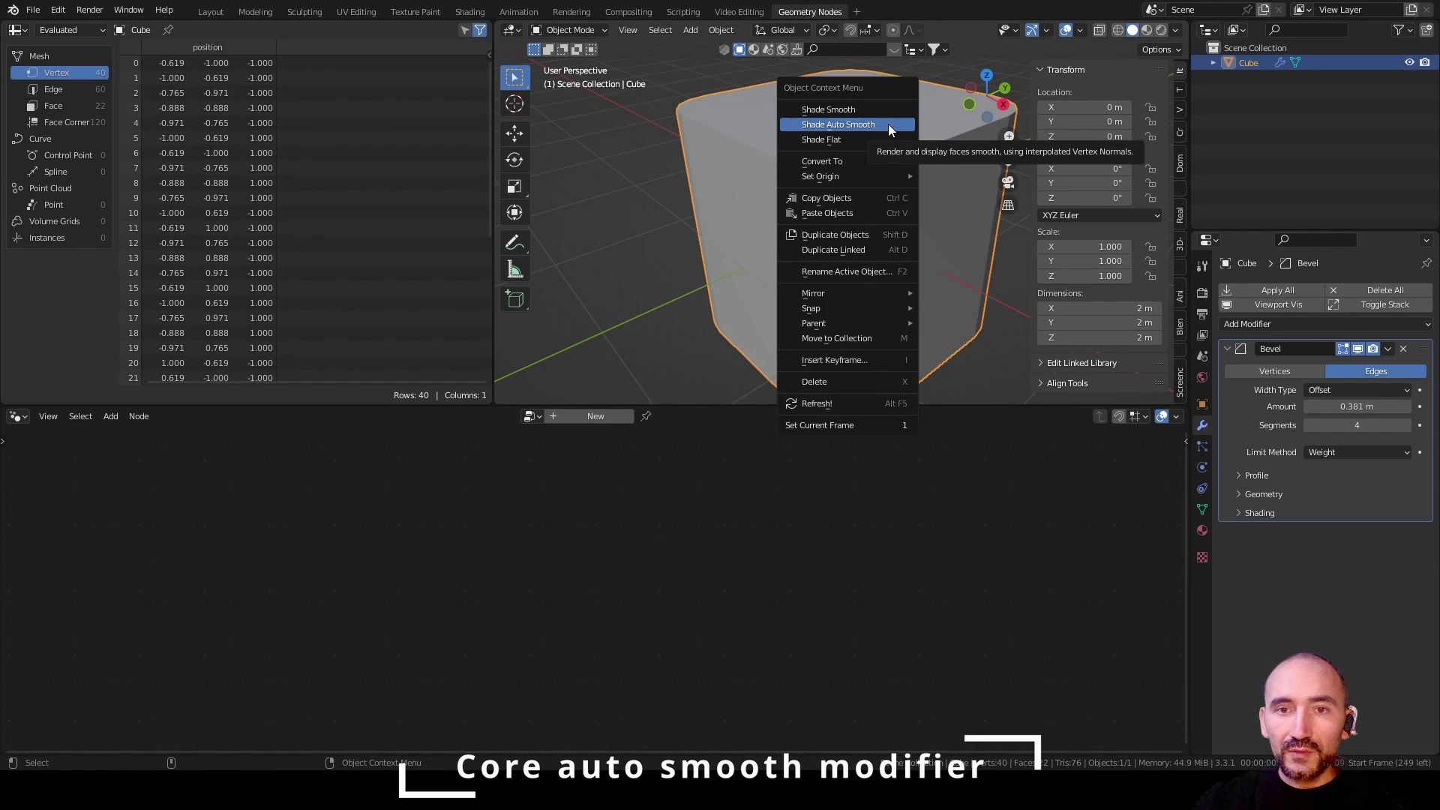
left_click(888, 124)
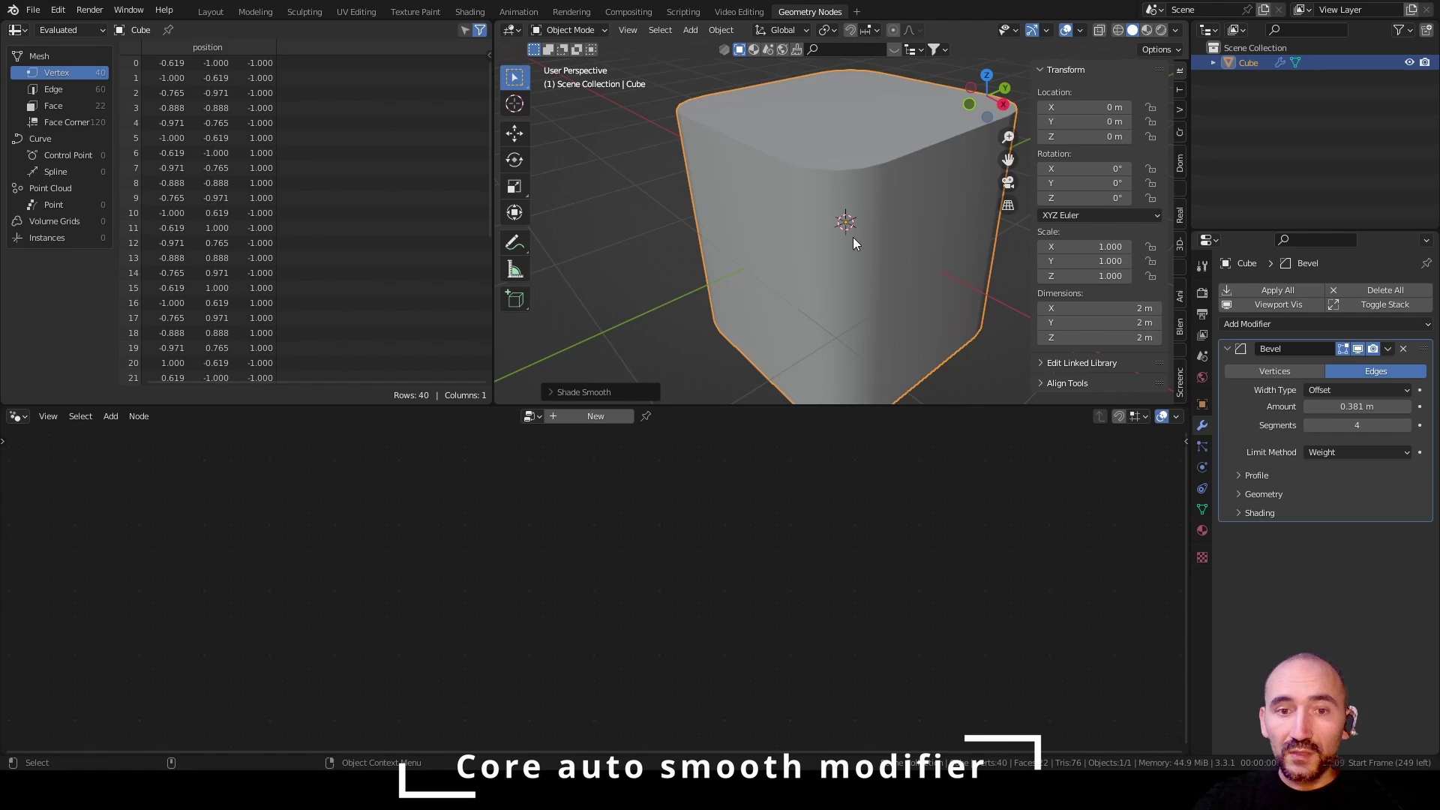
middle_click_drag(826, 235, 740, 252)
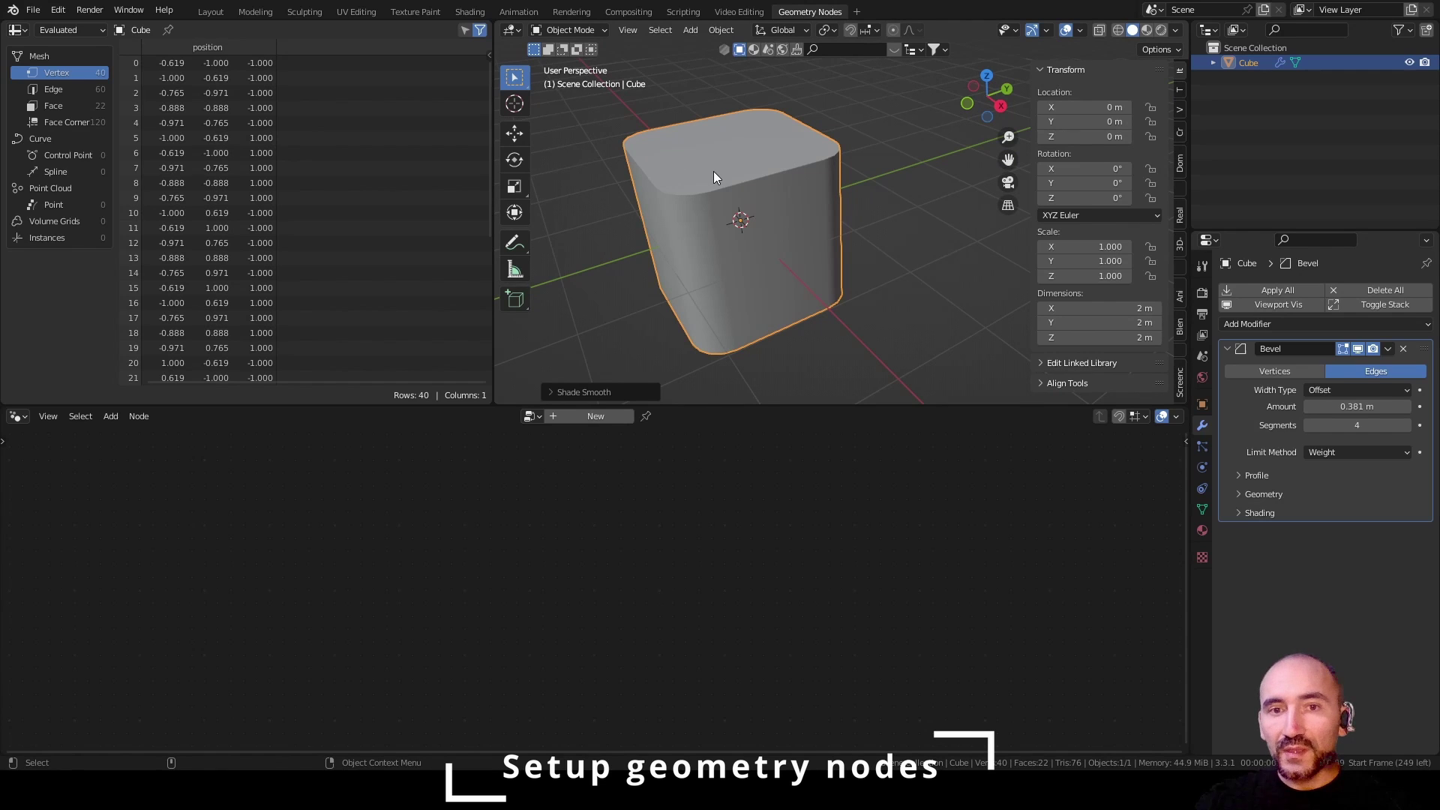
- Create a new geometry nodes setup on the cube, keeping the Bevel modifier enabled in the viewport
left_click(587, 416)
middle_click_drag(657, 563, 554, 421)
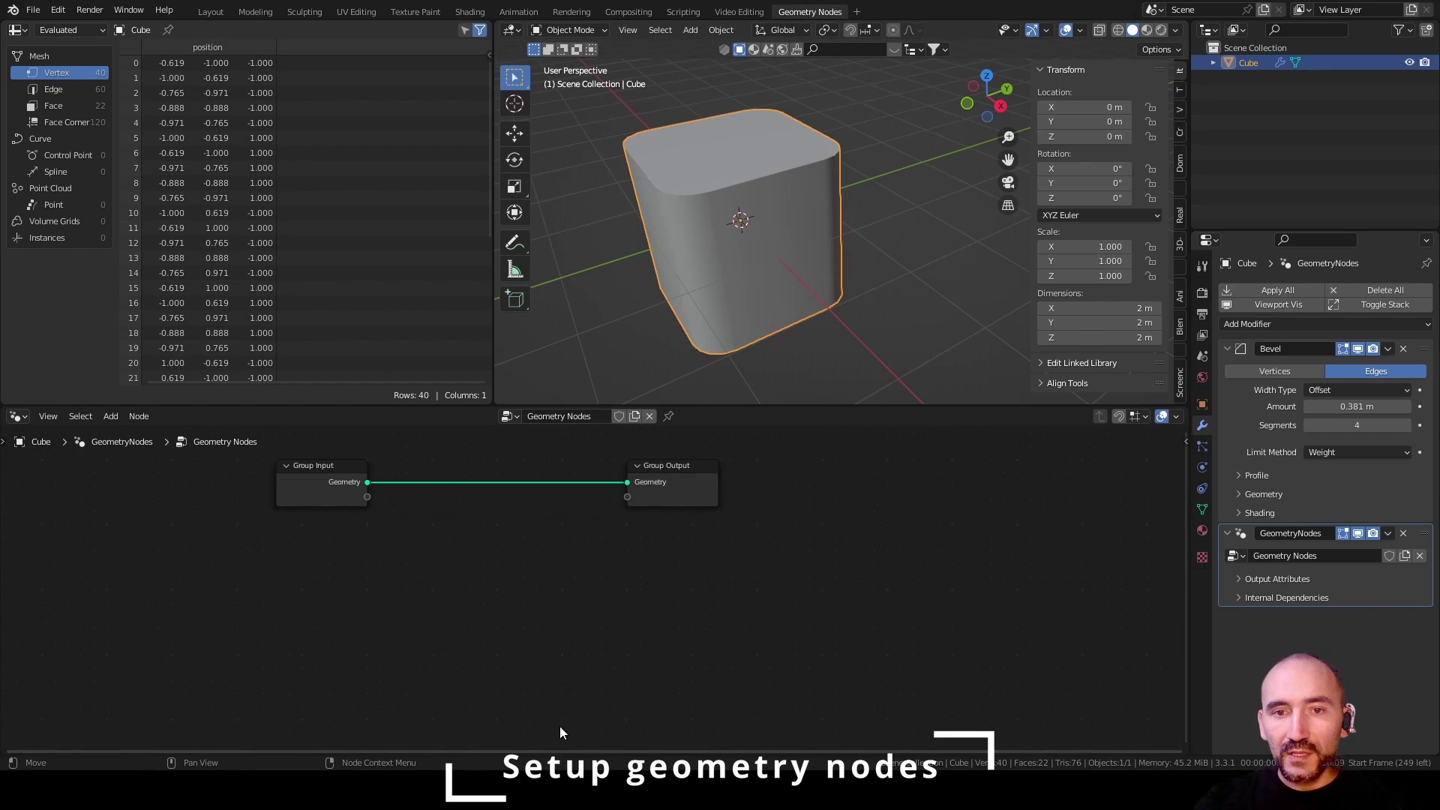
left_click(1358, 349)
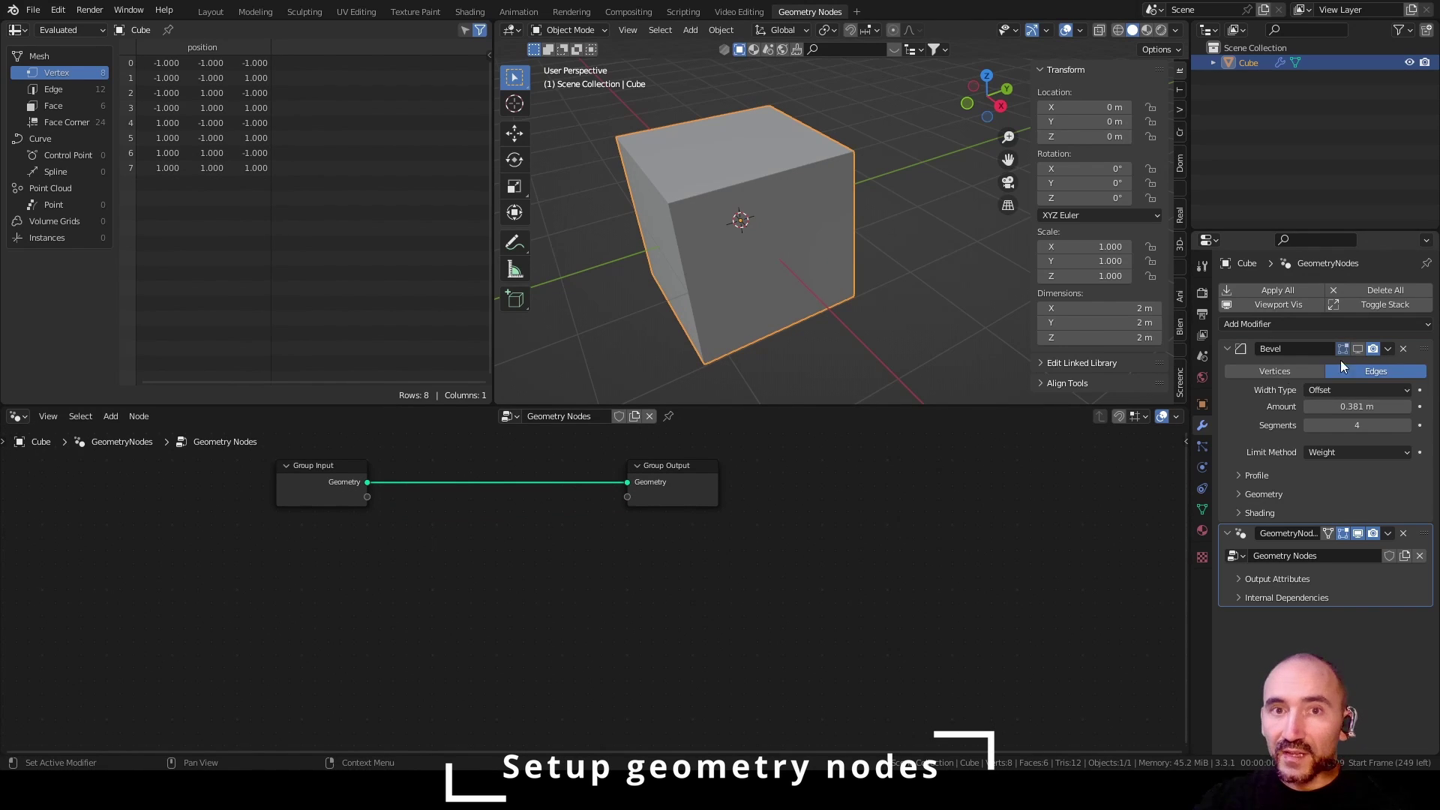
key("ctrl+z")
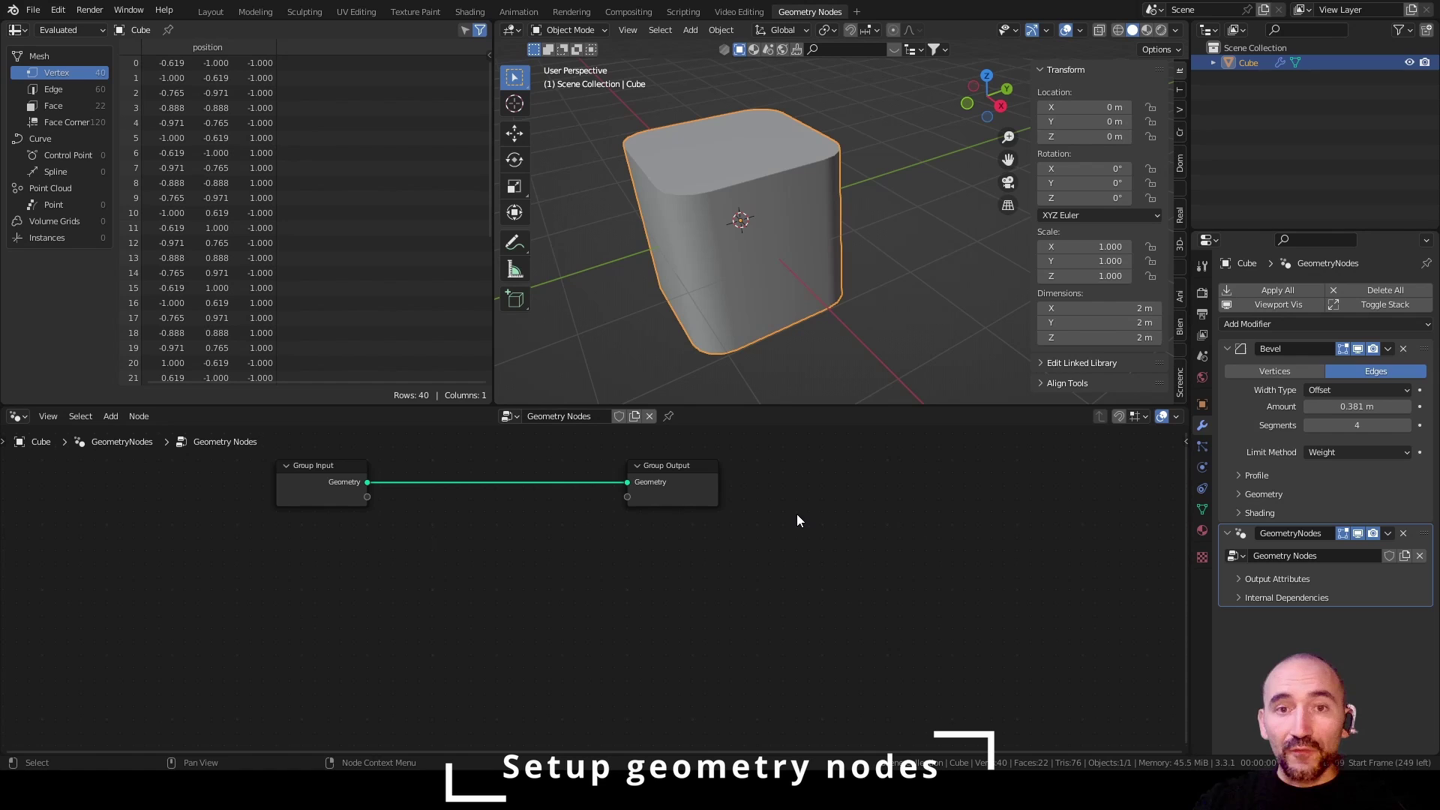
- Add a rectangular Quadrilateral curve node and combine it with the group input geometry through Join Geometry before the Group Output
middle_click_drag(697, 562, 659, 569)
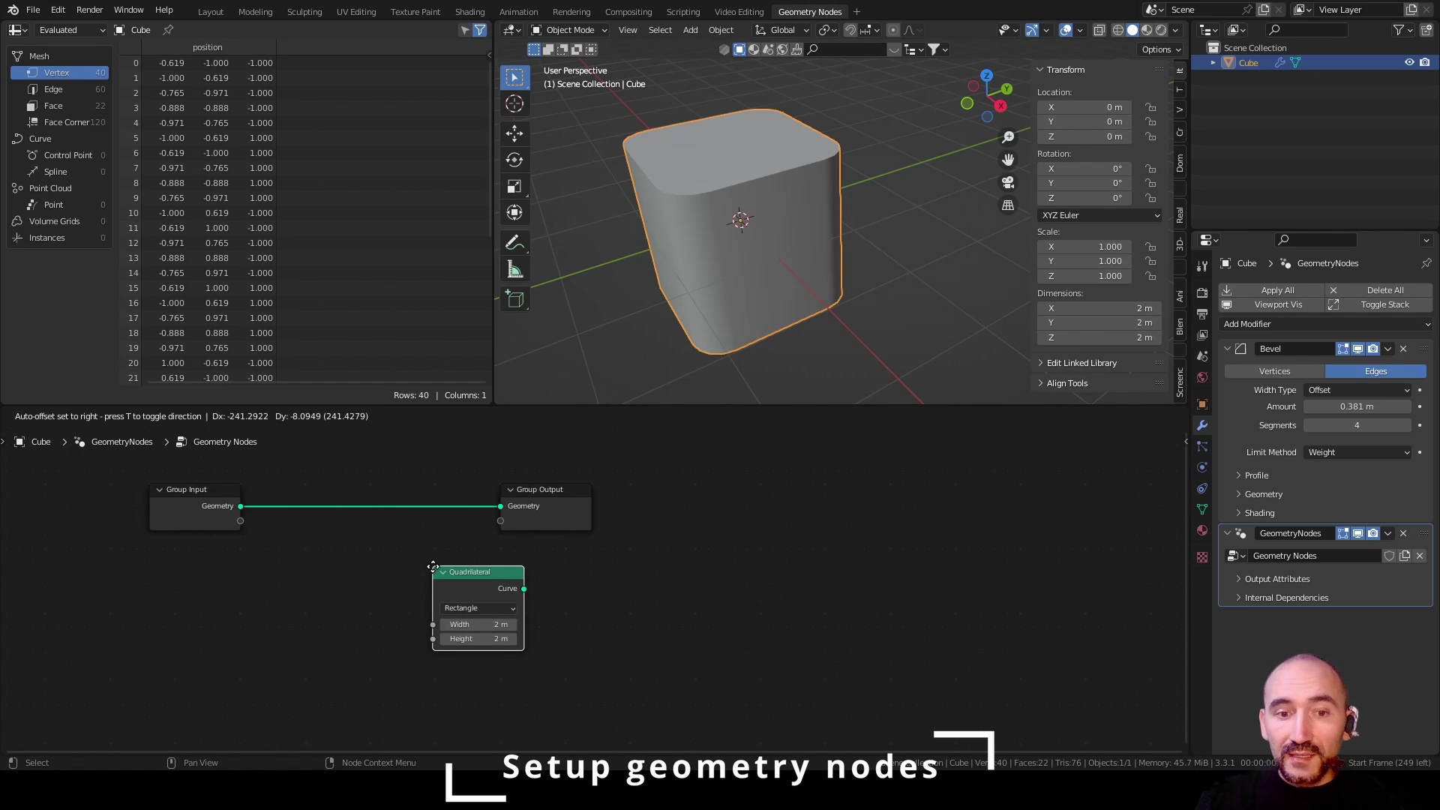
left_click(430, 548)
scroll(495, 578, "up", 1)
left_click(541, 586)
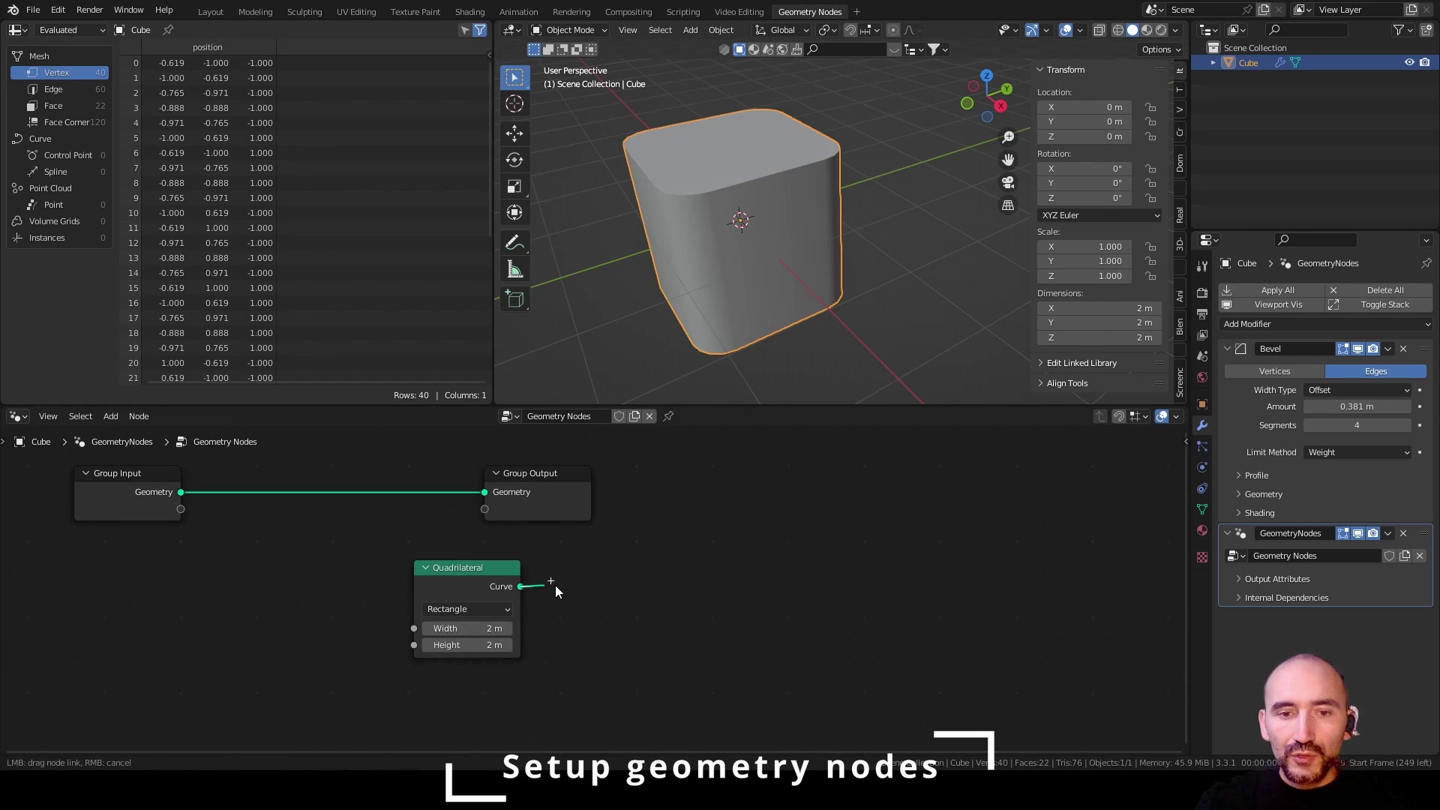
right_click_drag(132, 492, 439, 573, "ctrl+shift")
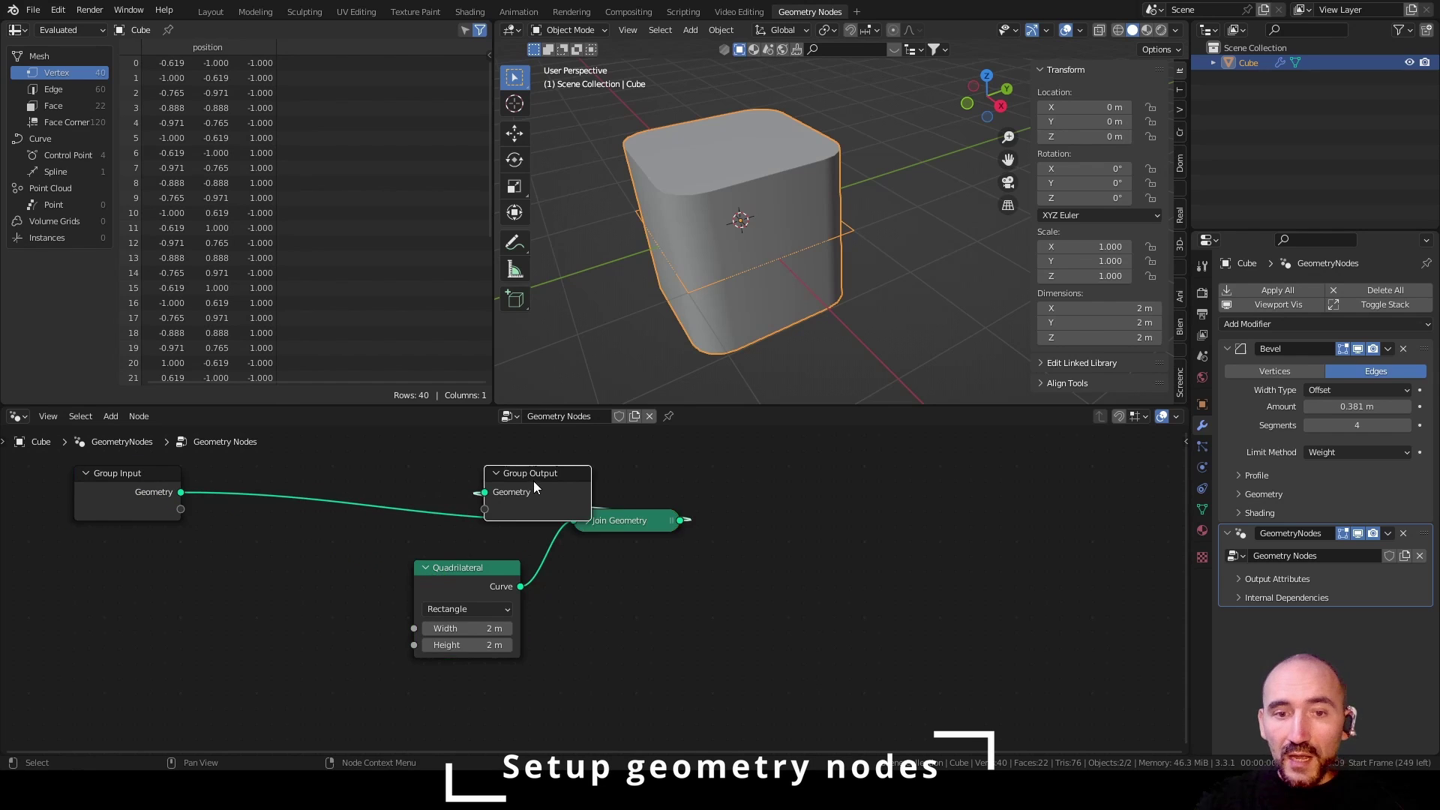
left_click_drag(536, 474, 857, 484)
- Insert a Transform node between the Quadrilateral and Join Geometry nodes
middle_click_drag(775, 605, 537, 598)
key("F3")
type("transf")
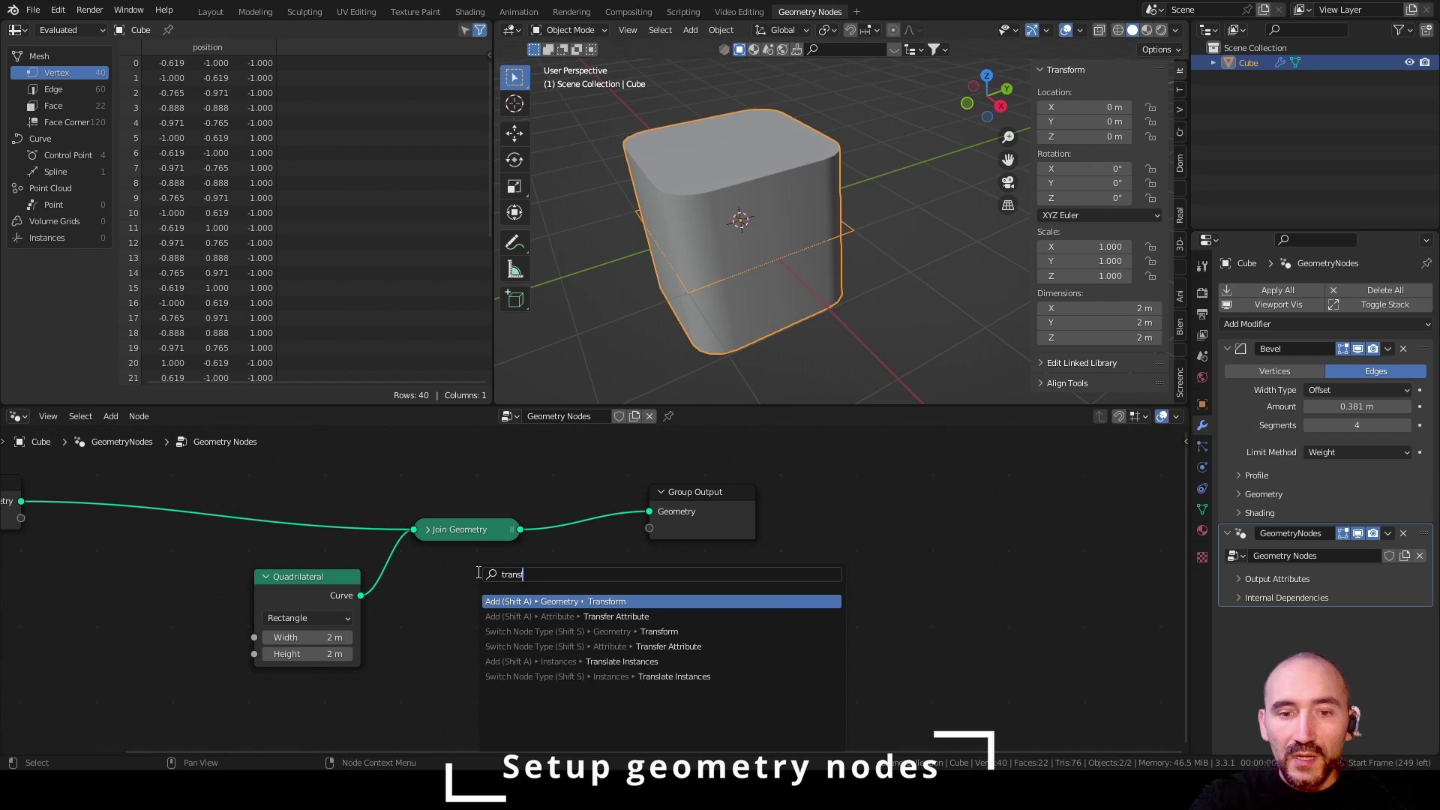
key("Return")
left_click(381, 556)
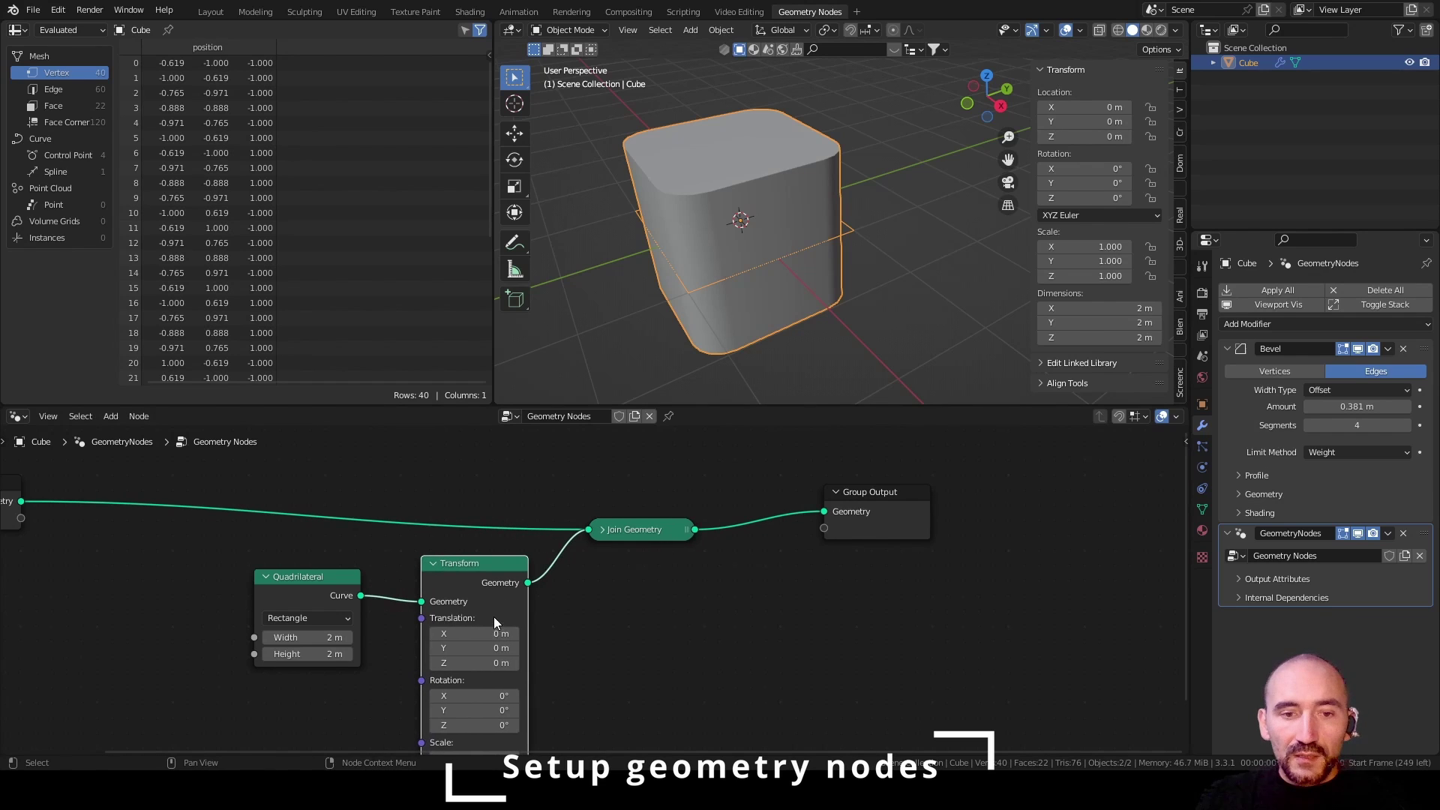
- Set the Transform node's Y translation to 3.1 m and leave room for more nodes before it
double_click(480, 648)
type("3.4")
key("Return")
left_click_drag(467, 647, 467, 645)
- Insert a Fillet Curve node between the Quadrilateral and Transform nodes
key("Home")
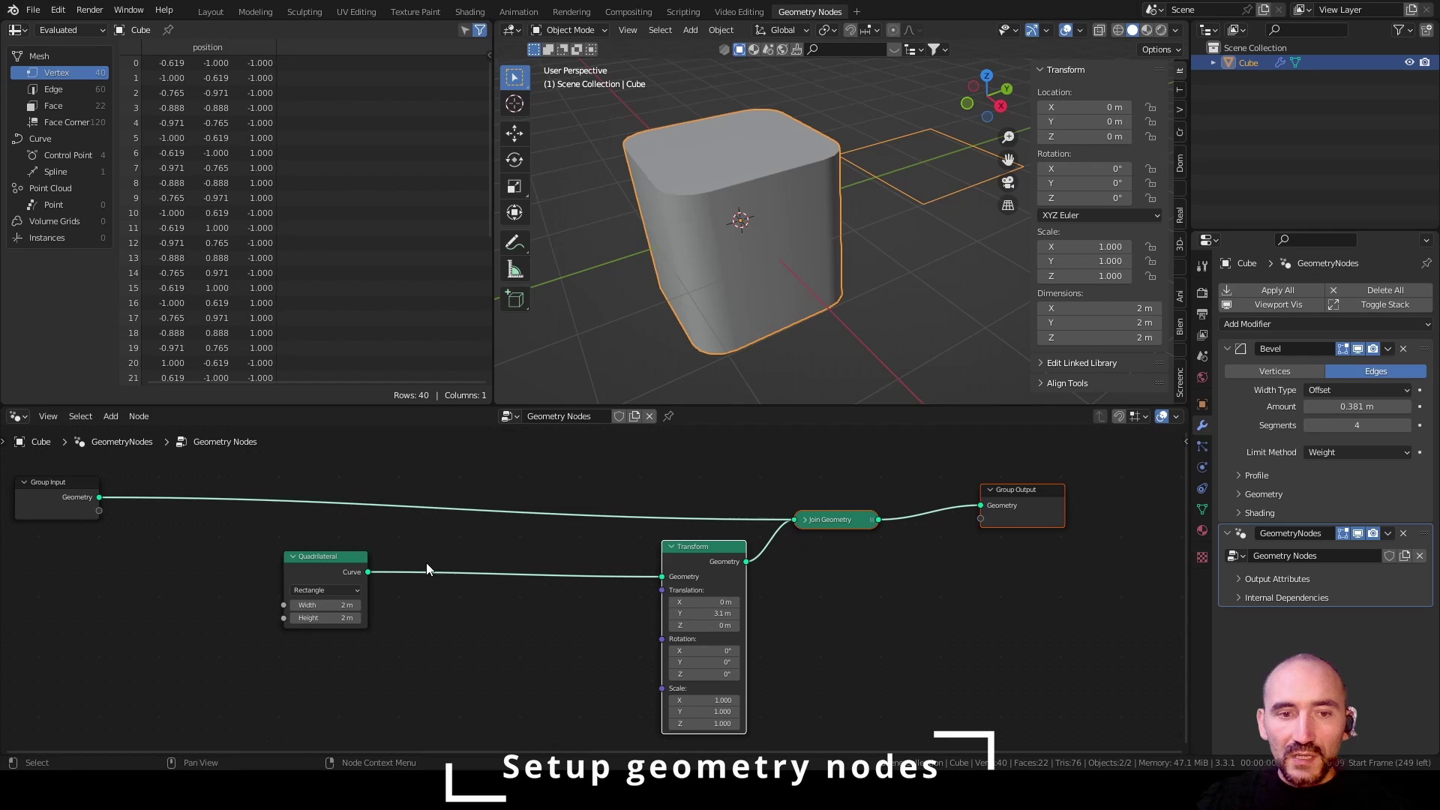
scroll(435, 590, "up", 1)
key("F3")
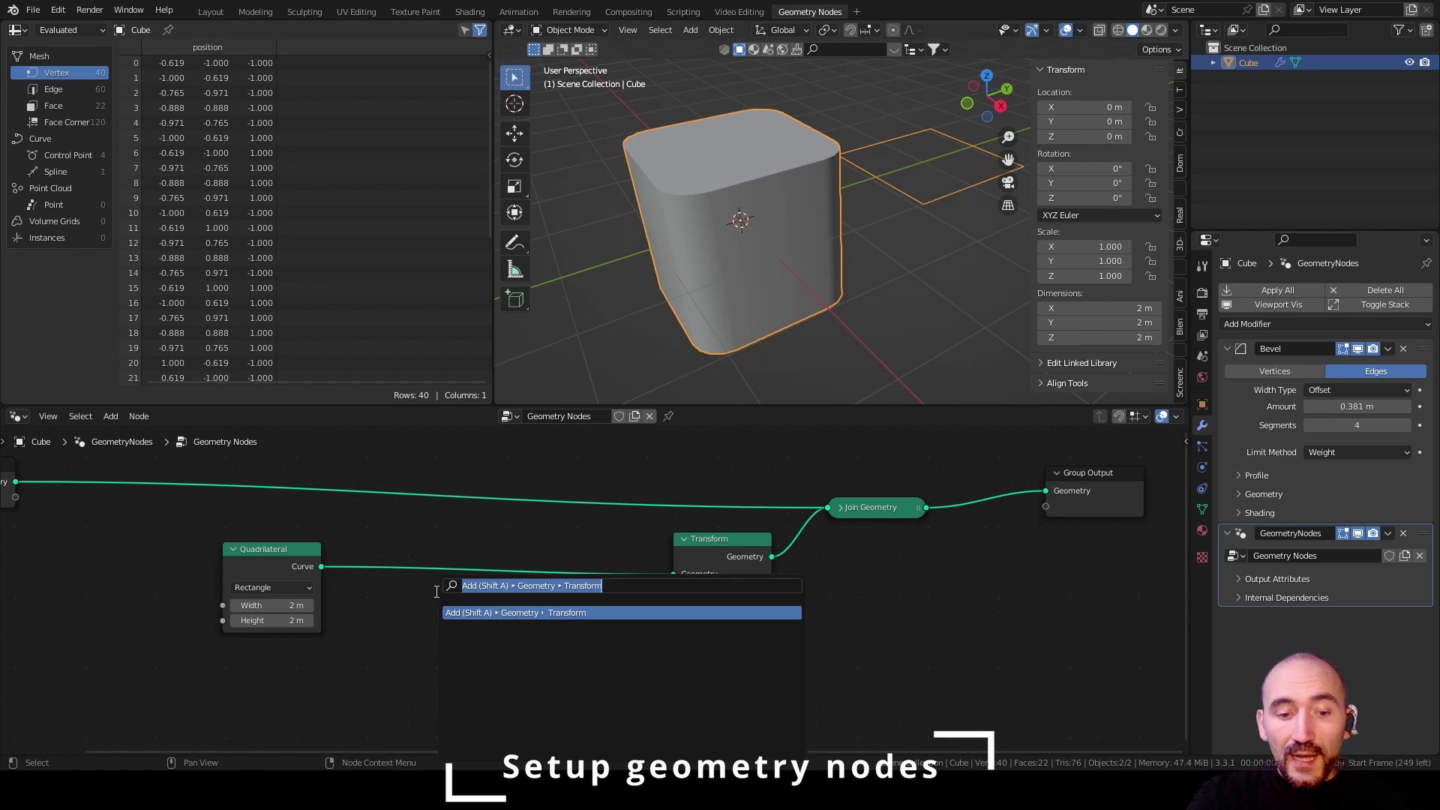
type("fillet")
key("Return")
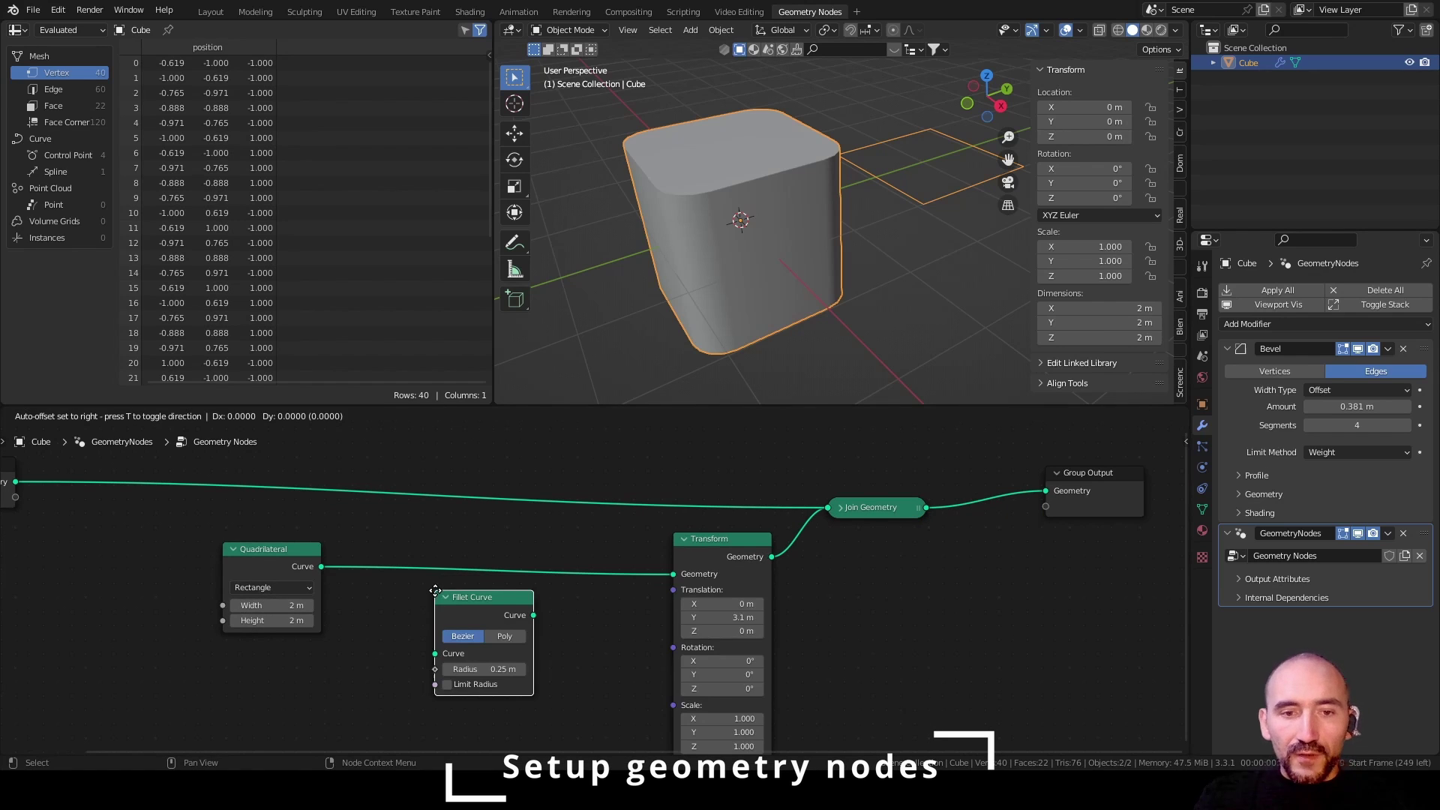
left_click(445, 540)
- Set the Fillet Curve node to Poly mode with a count of 4
left_click(517, 584)
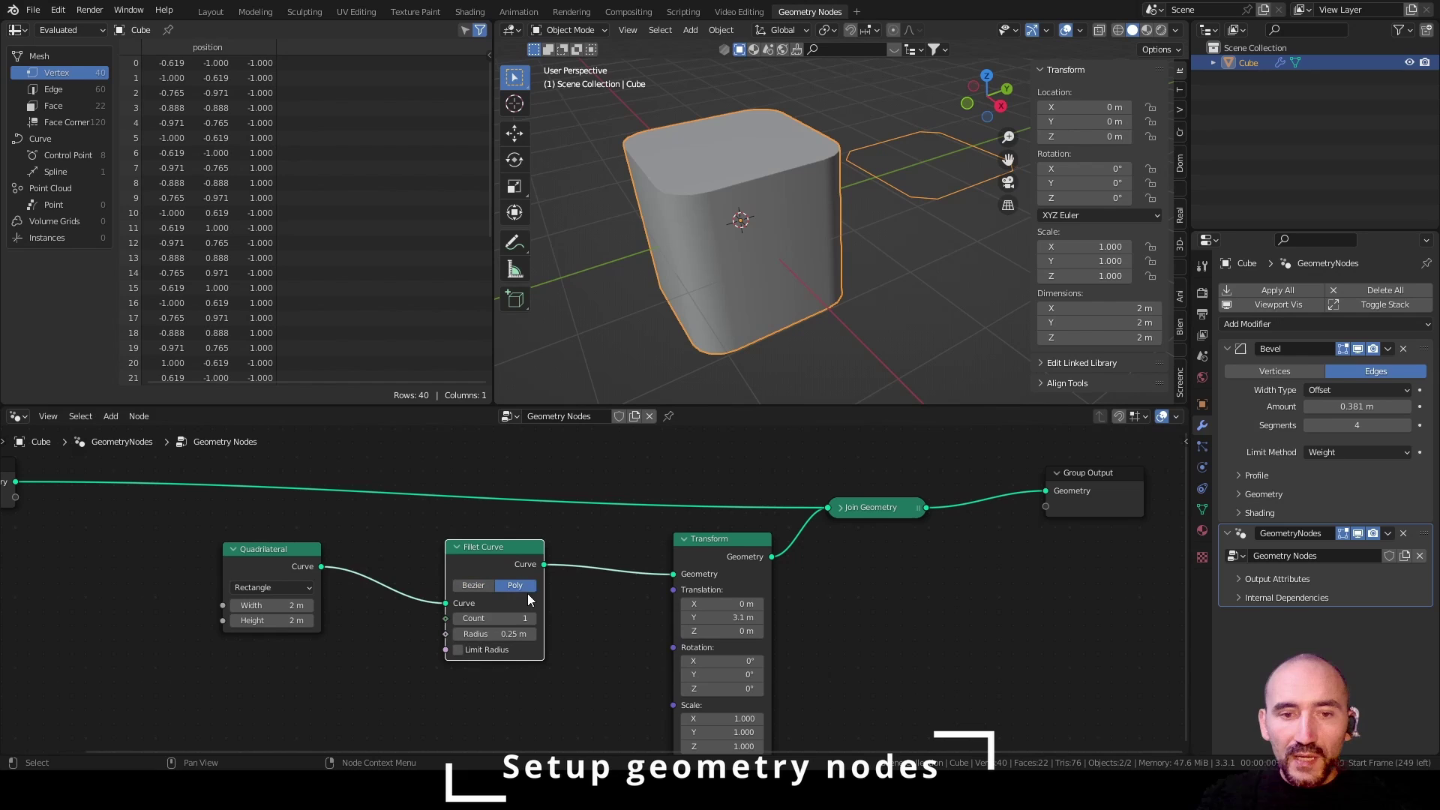
left_click(533, 617)
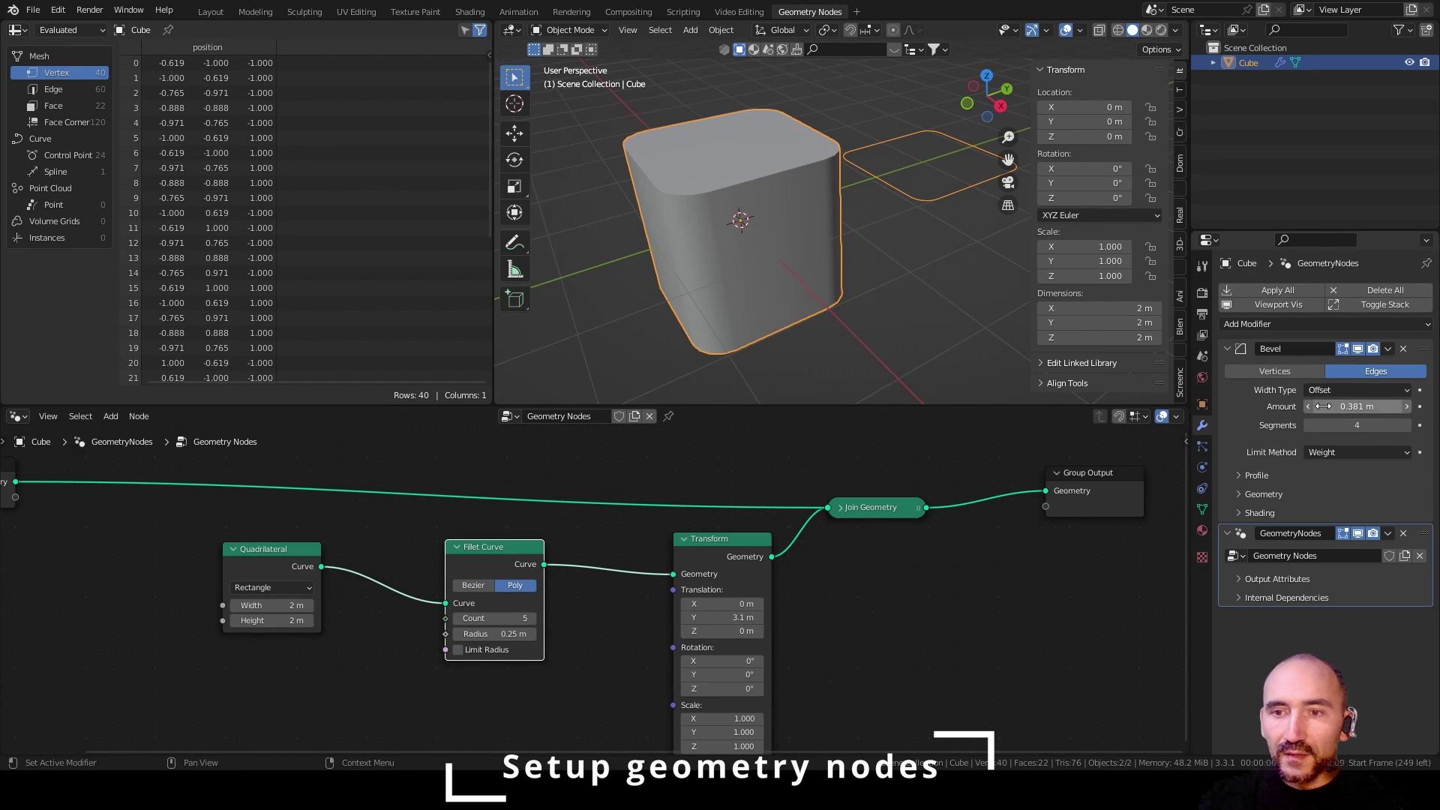
left_click(457, 617)
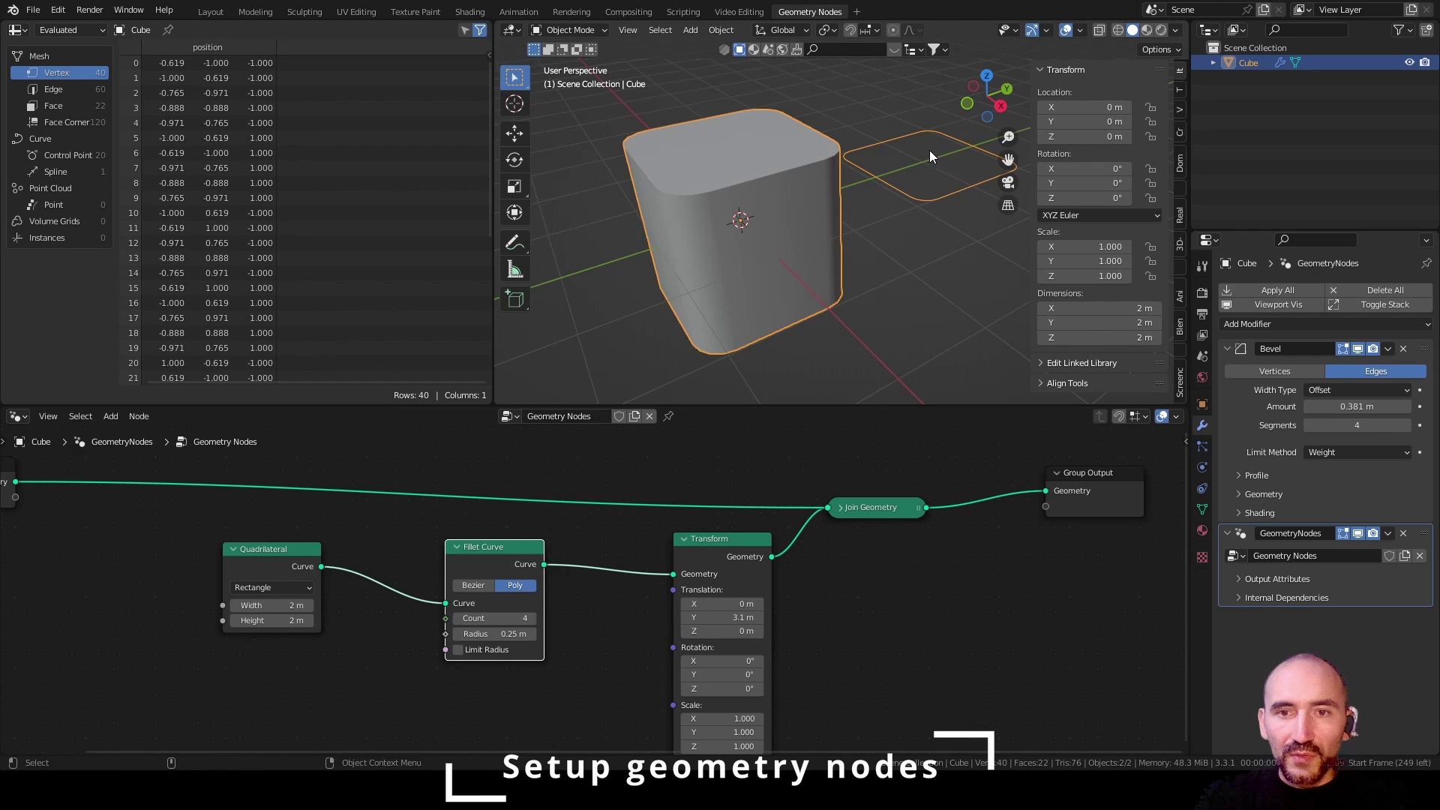
- Insert a Fill Curve node between the Fillet Curve and Transform nodes, placing Fillet Curve close to Quadrilateral
scroll(750, 225, "up", 3)
left_click_drag(494, 547, 383, 549)
key("F3")
type("fill")
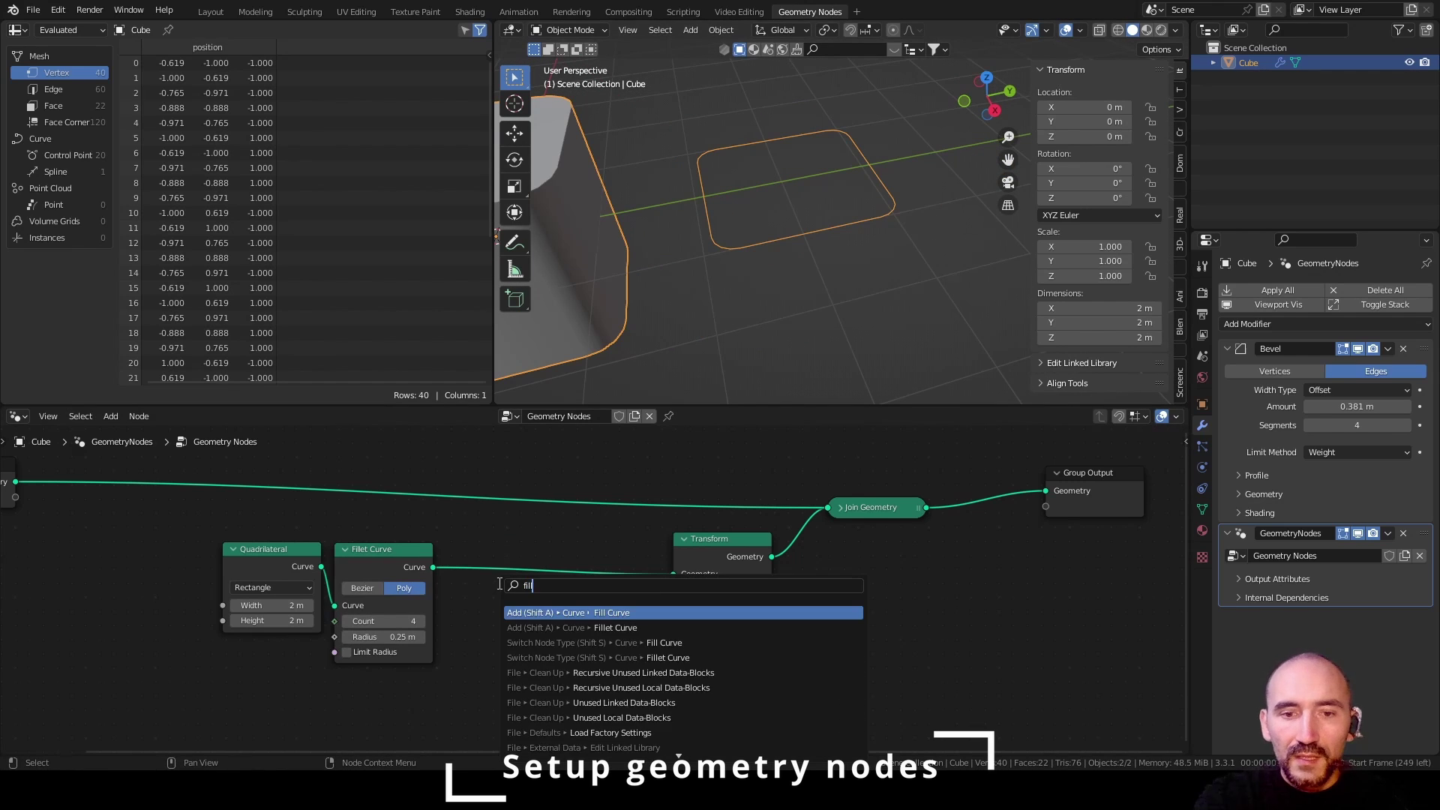
key("Return")
left_click(449, 548)
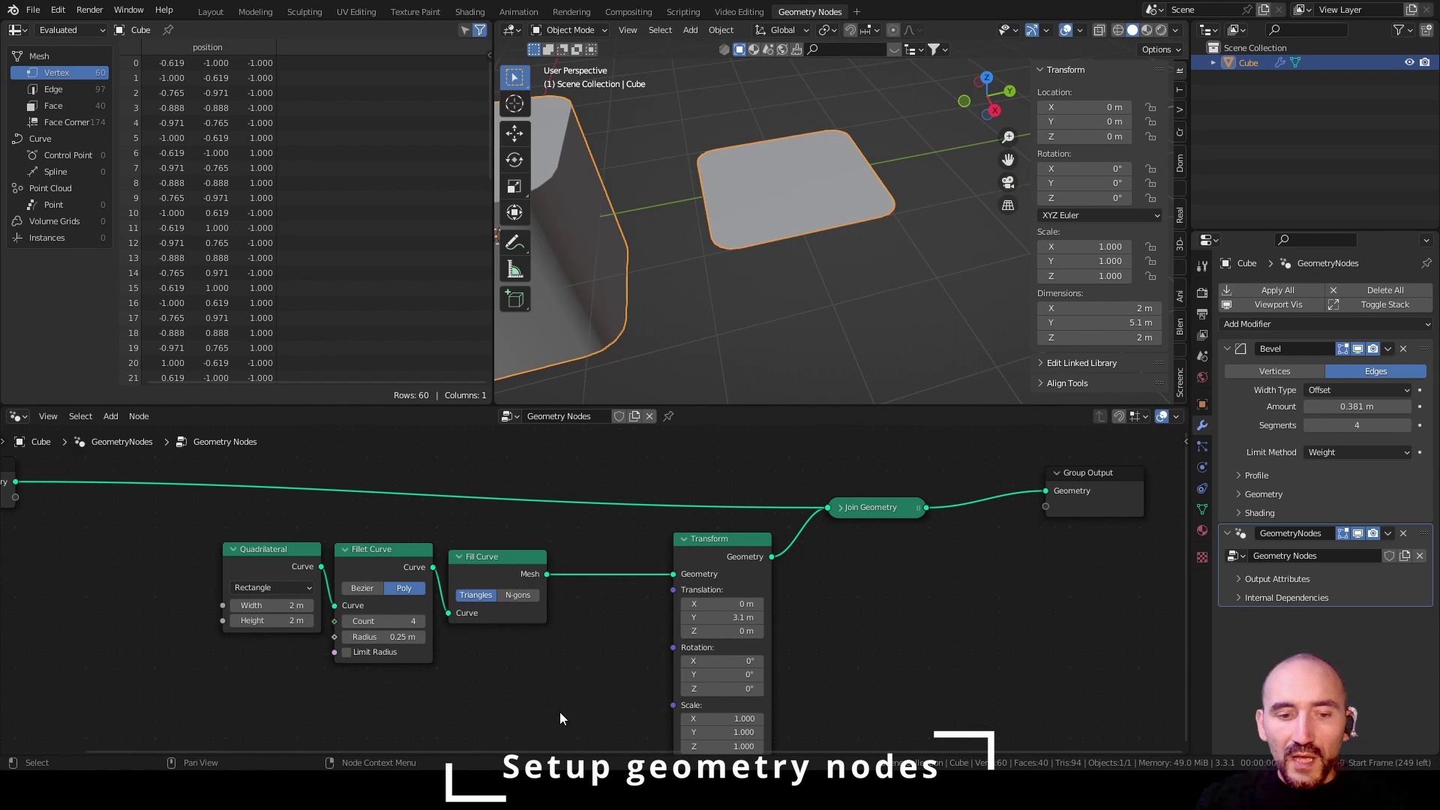
- Insert an Extrude Mesh node between the Fill Curve and Transform nodes
key("F3")
type("extrude")
key("Return")
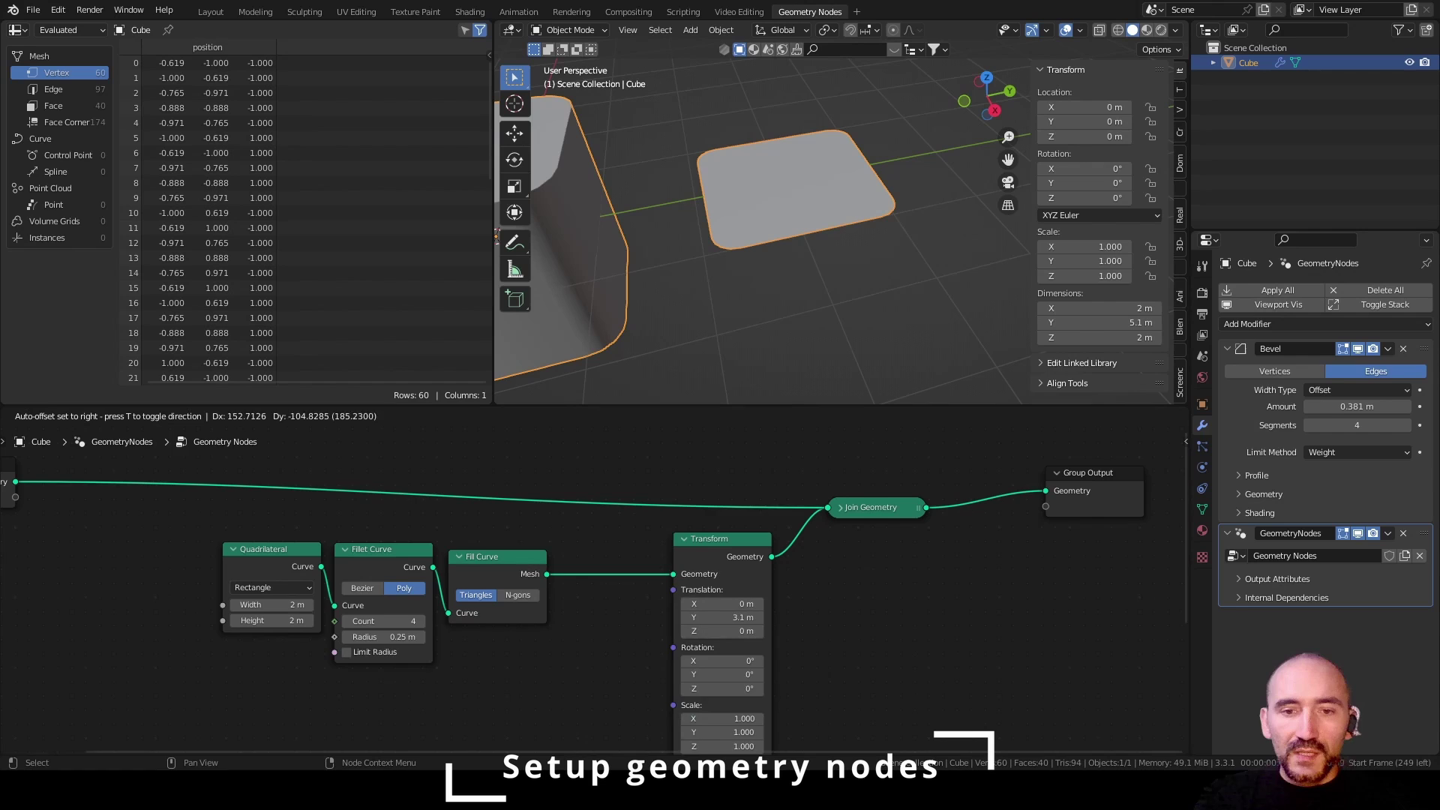
left_click(649, 629)
- Set the extrusion's offset scale to 2, disable Individual, and place the Extrude Mesh node close to Fill Curve
left_click(653, 643)
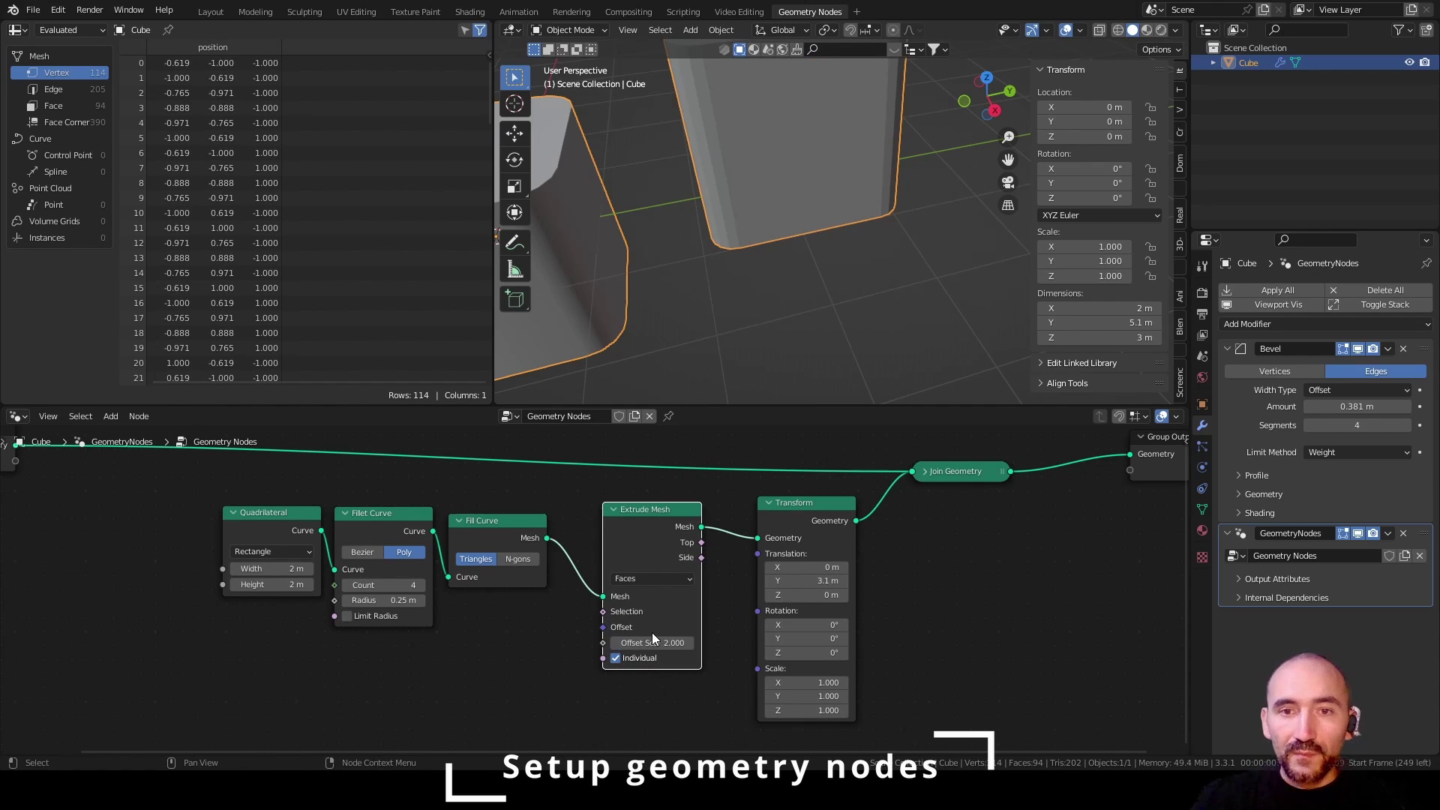
key("Return")
left_click(629, 659)
left_click_drag(642, 528, 600, 541)
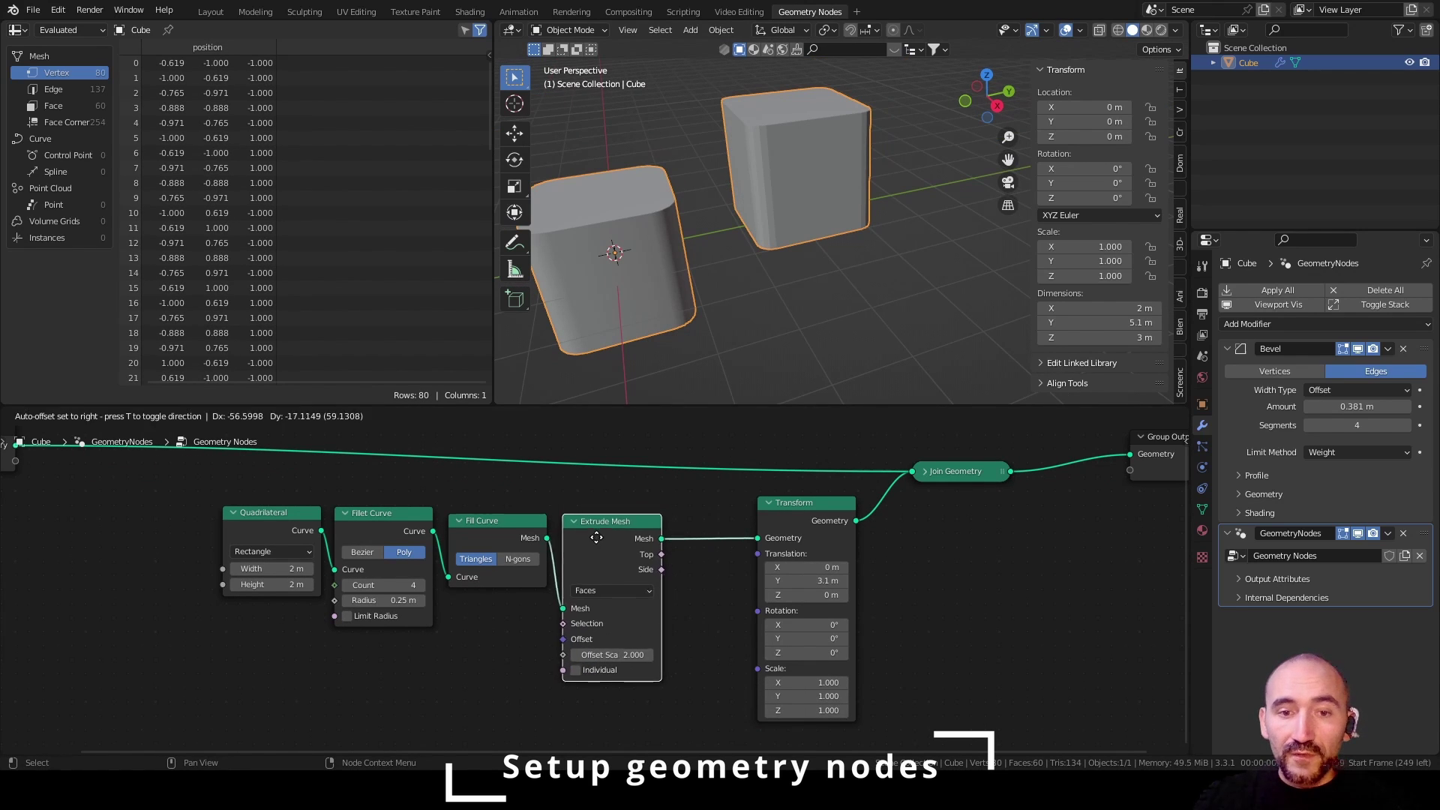
- Turn on the Face Orientation overlay and check the undersides of both boxes
left_click(1080, 30)
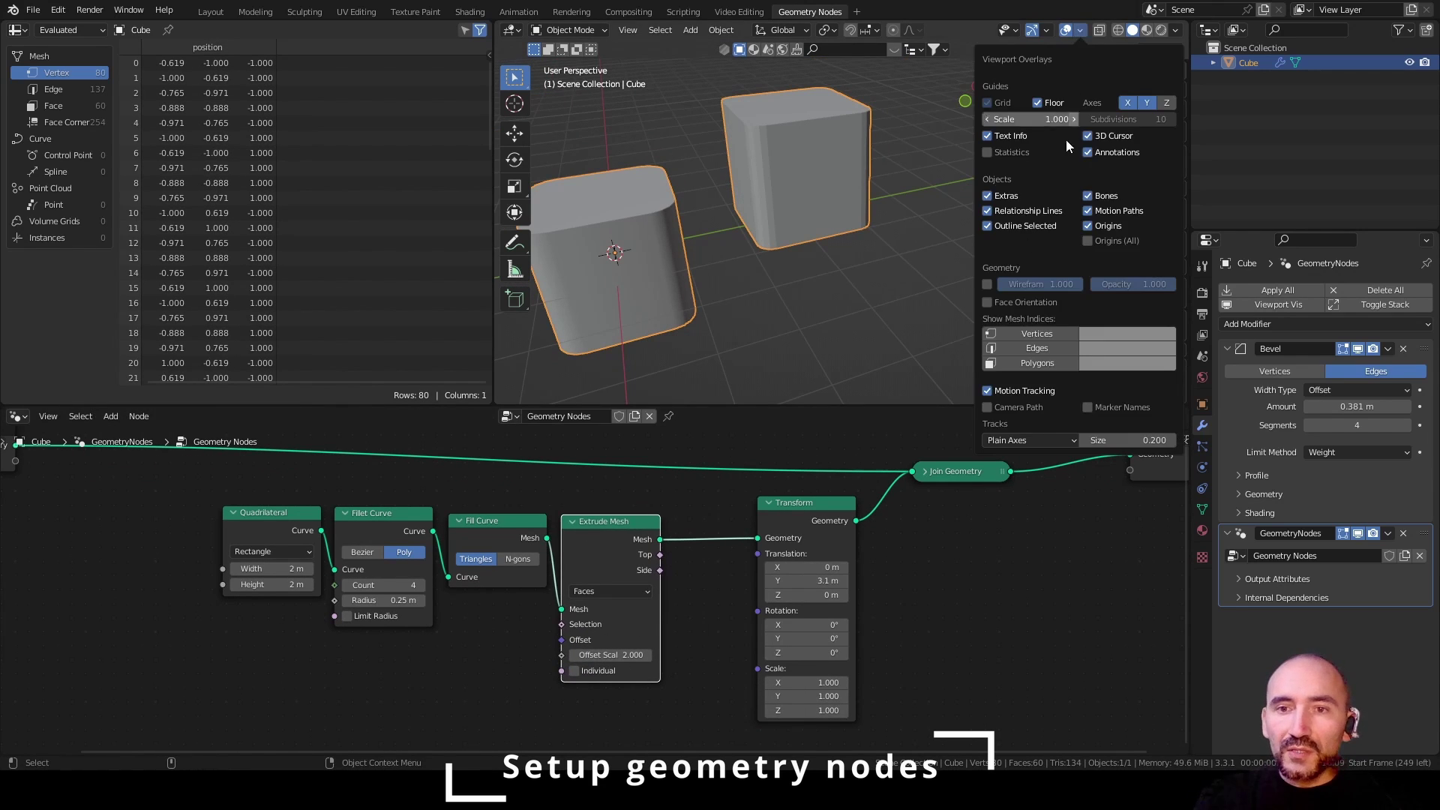
left_click(1009, 302)
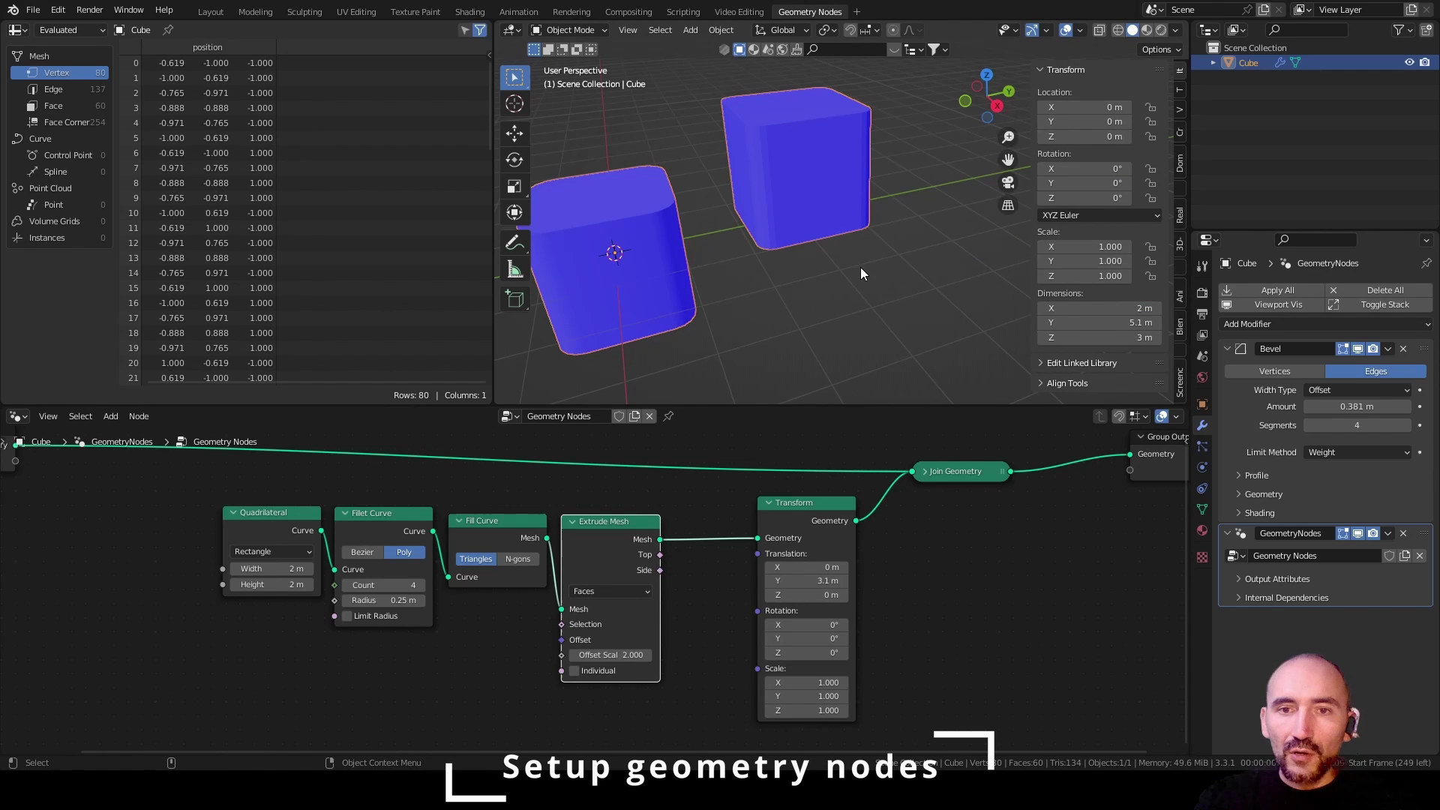
middle_click_drag(861, 267, 795, 191)
scroll(795, 191, "up", 2)
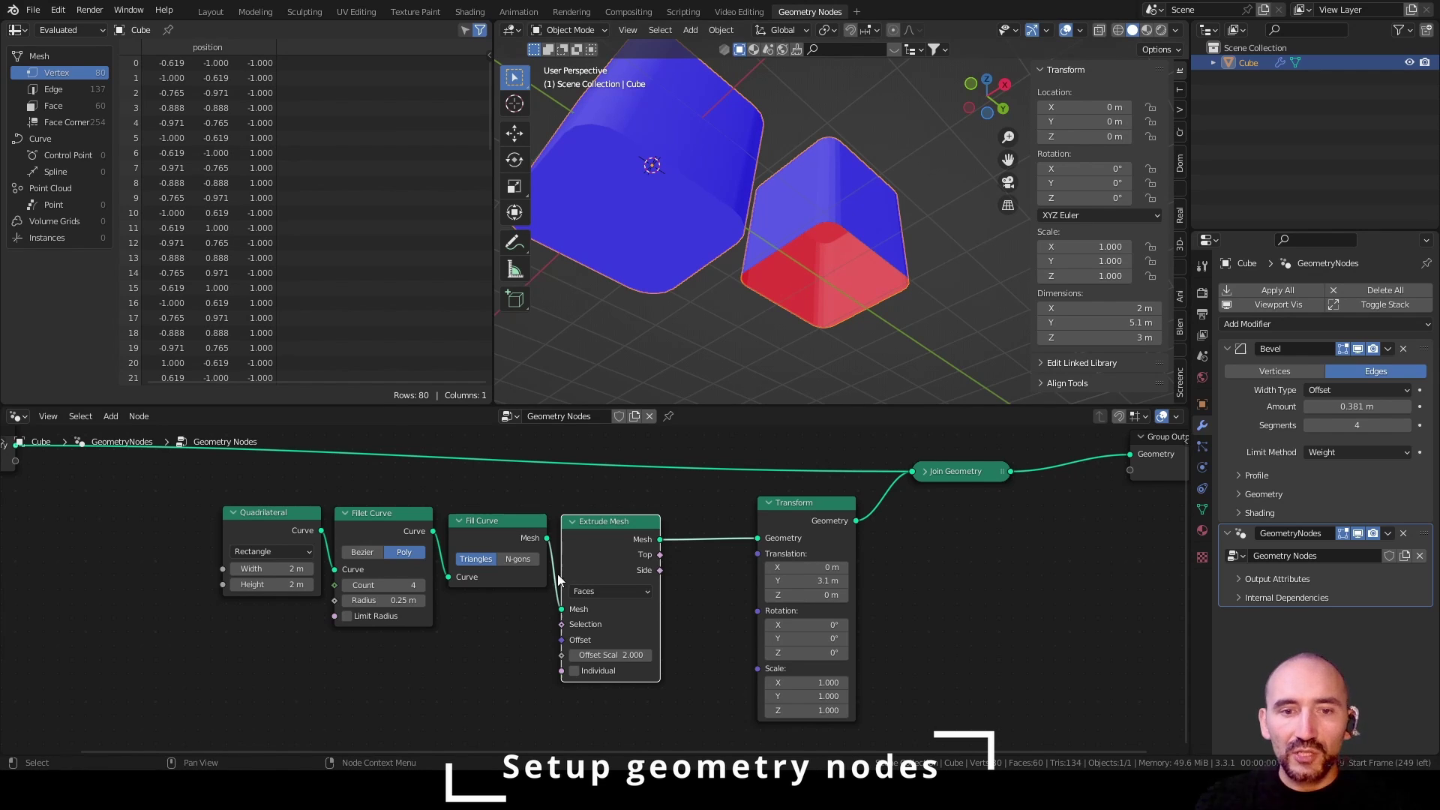
- Space the curve nodes away from Extrude Mesh and join the Fill Curve mesh with the extruded mesh through a Join Geometry node
left_click_drag(270, 484, 378, 591)
left_click(372, 546)
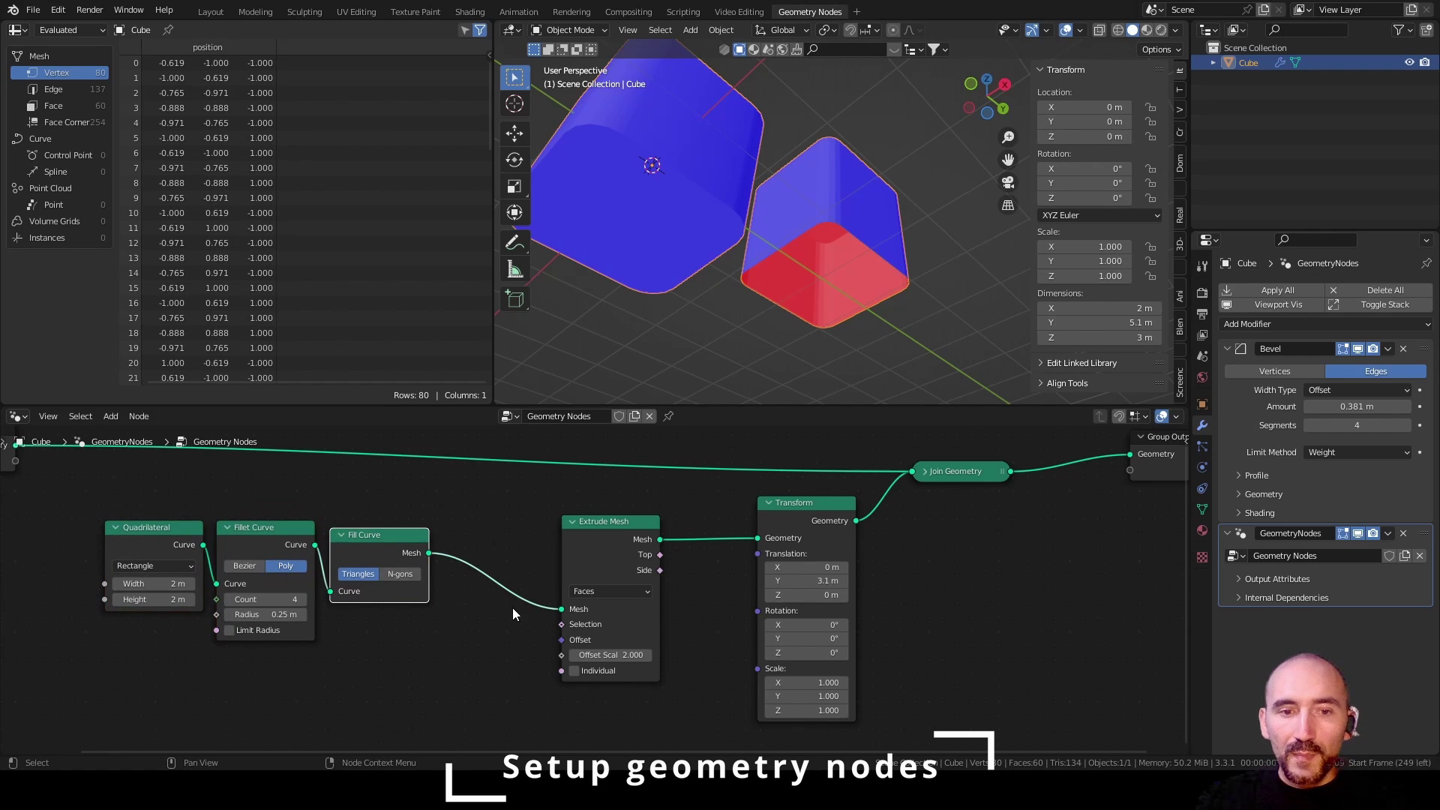
right_click_drag(390, 546, 600, 552, "ctrl+shift")
left_click(588, 553)
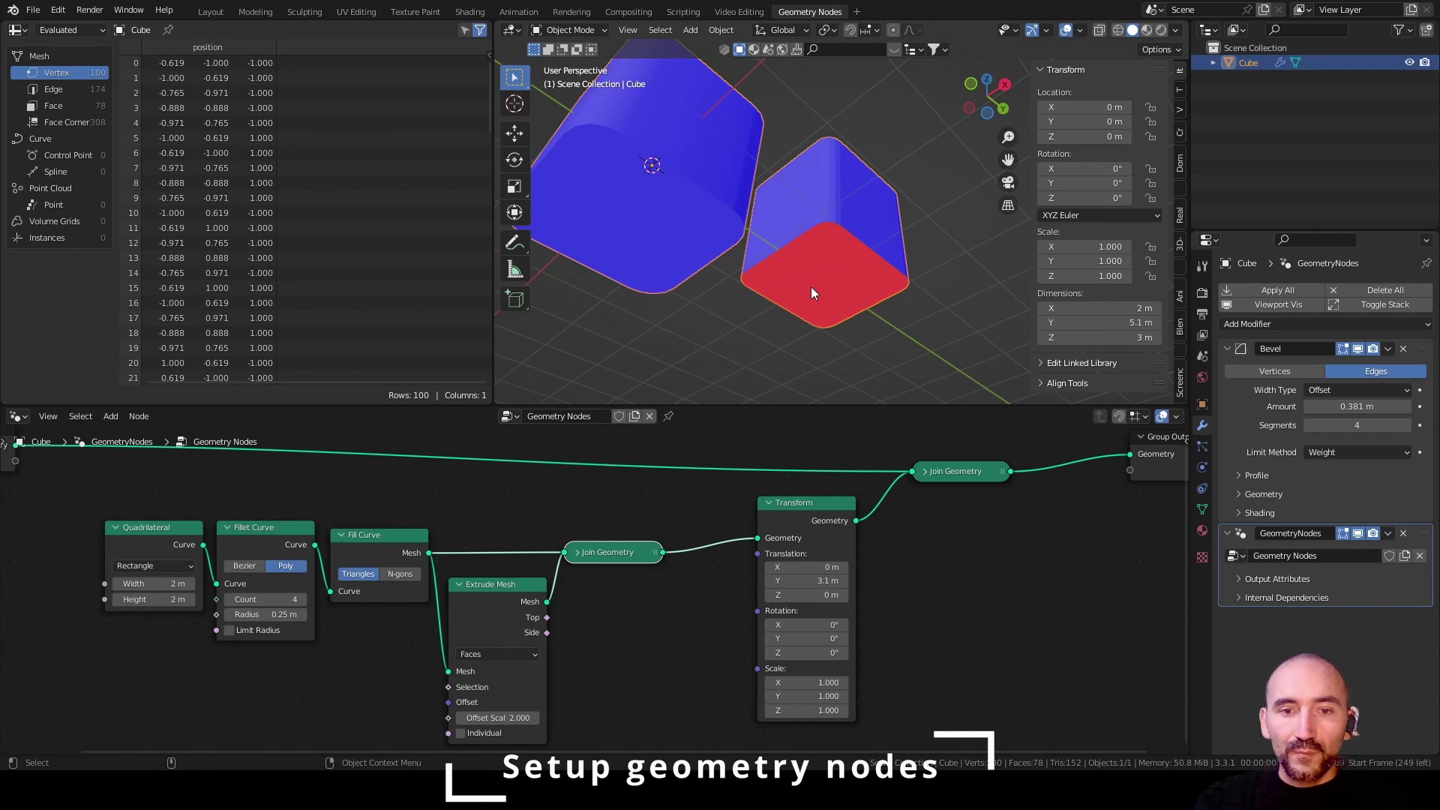
- Insert a Flip Faces node between Fill Curve and the new Join Geometry, and tidy the node positions around them
key("F3")
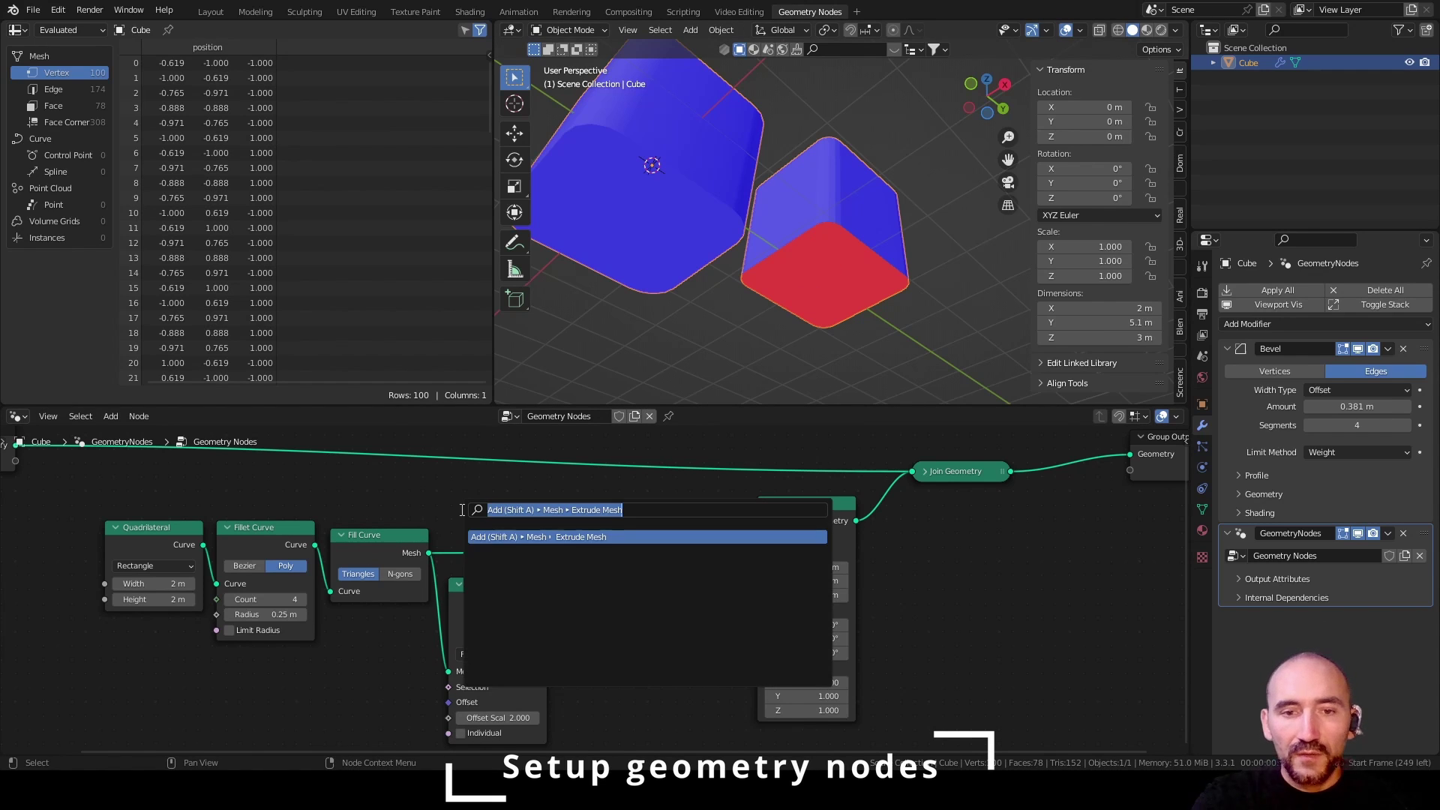
type("flip")
key("Return")
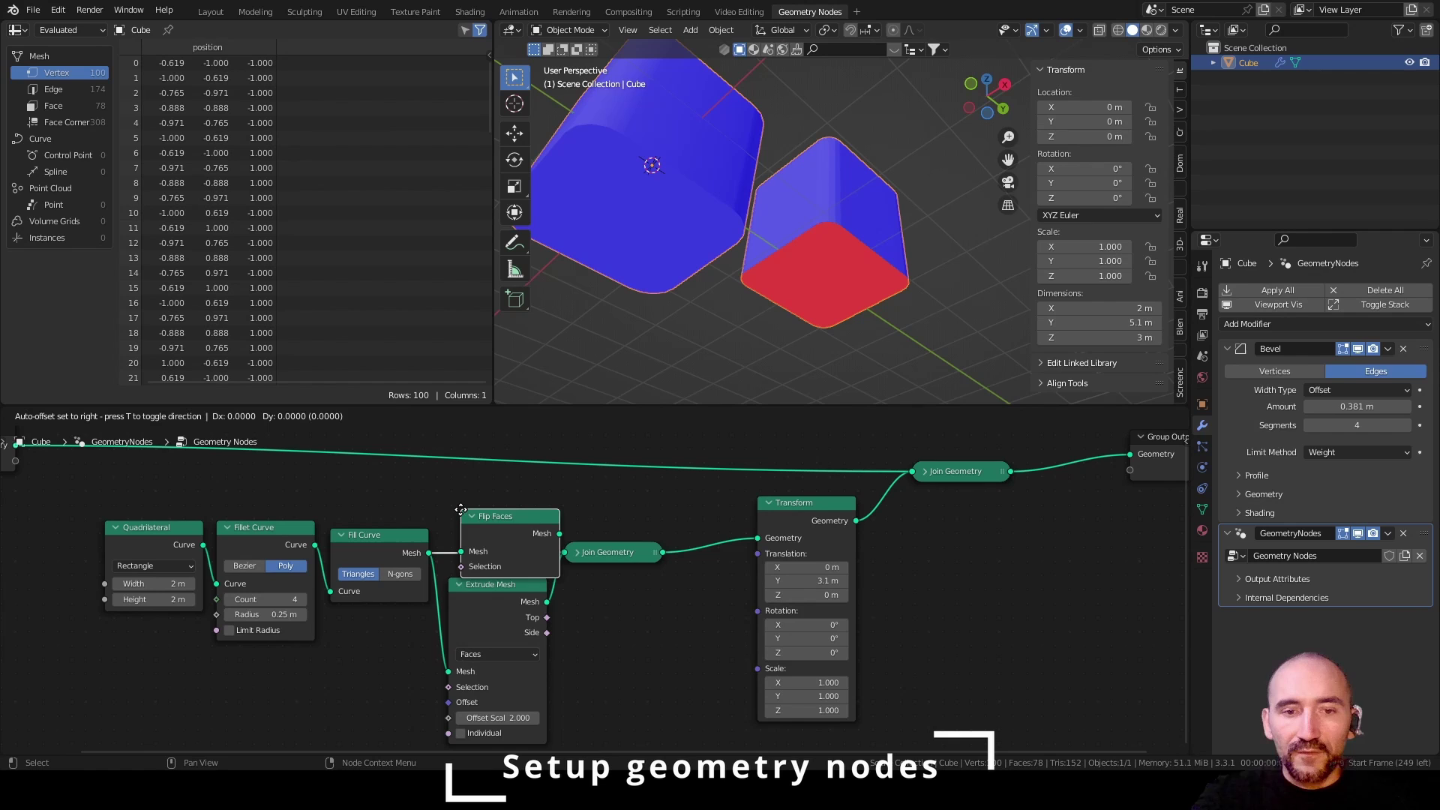
left_click(462, 510)
middle_click_drag(675, 601, 441, 635)
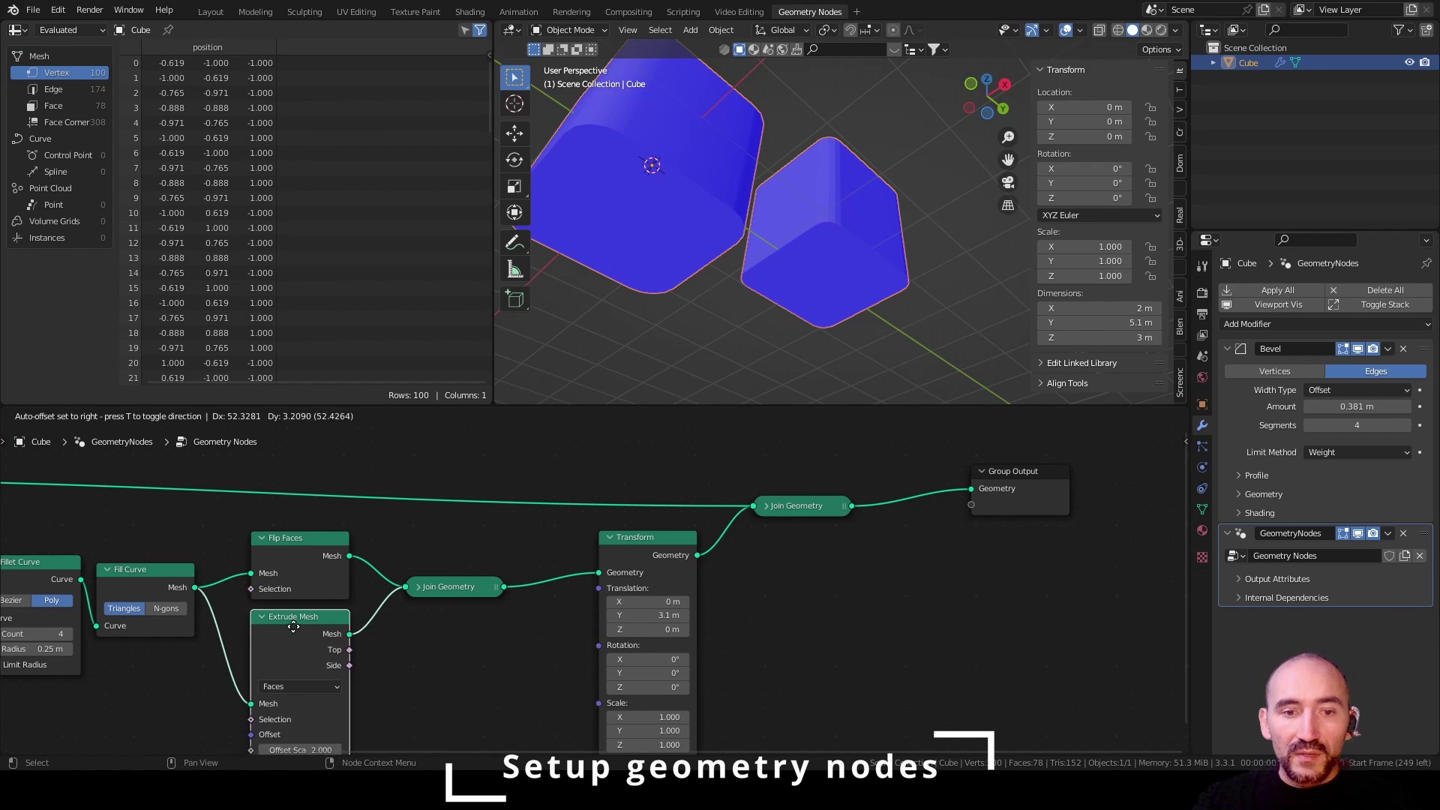
left_click_drag(439, 589, 418, 587)
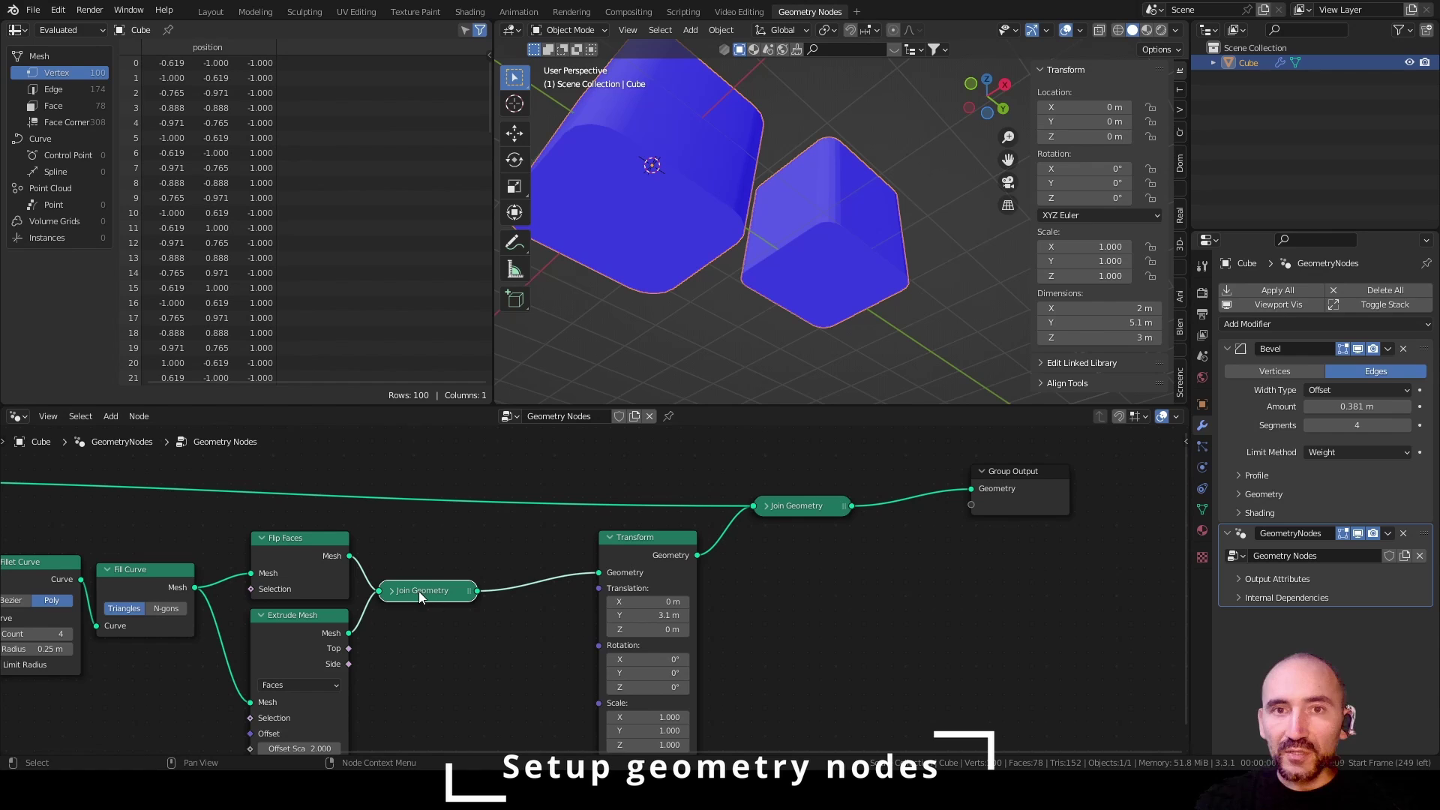
- Attach a Viewer node to the Join Geometry that follows Flip Faces, and make room for another node before Transform
left_click(478, 542)
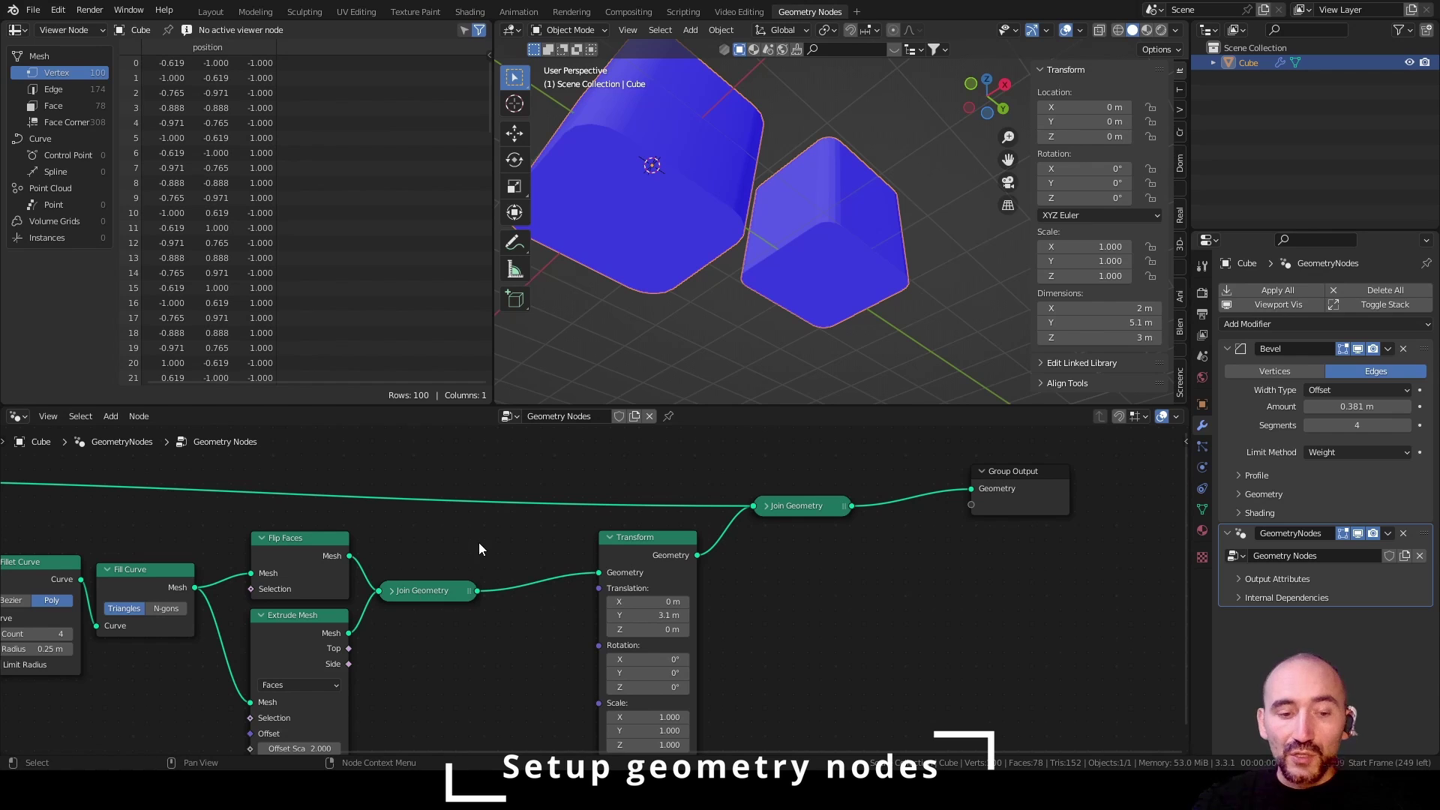
left_click(416, 594, "ctrl+shift")
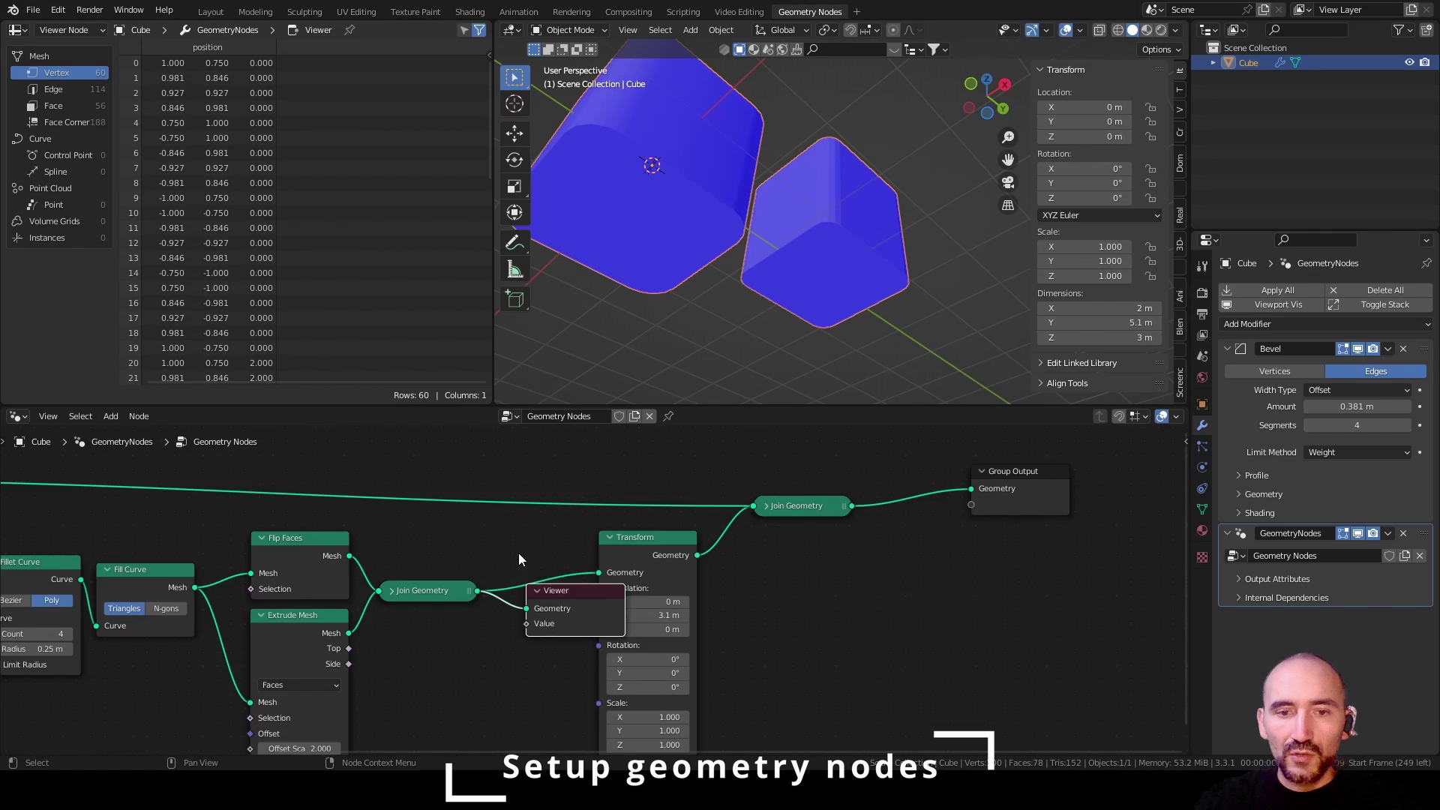
scroll(519, 559, "down", 2)
left_click_drag(402, 470, 916, 628)
- Insert a Merge by Distance node between Join Geometry and Transform, and feed its output to the Viewer node
key("F3")
type("merge")
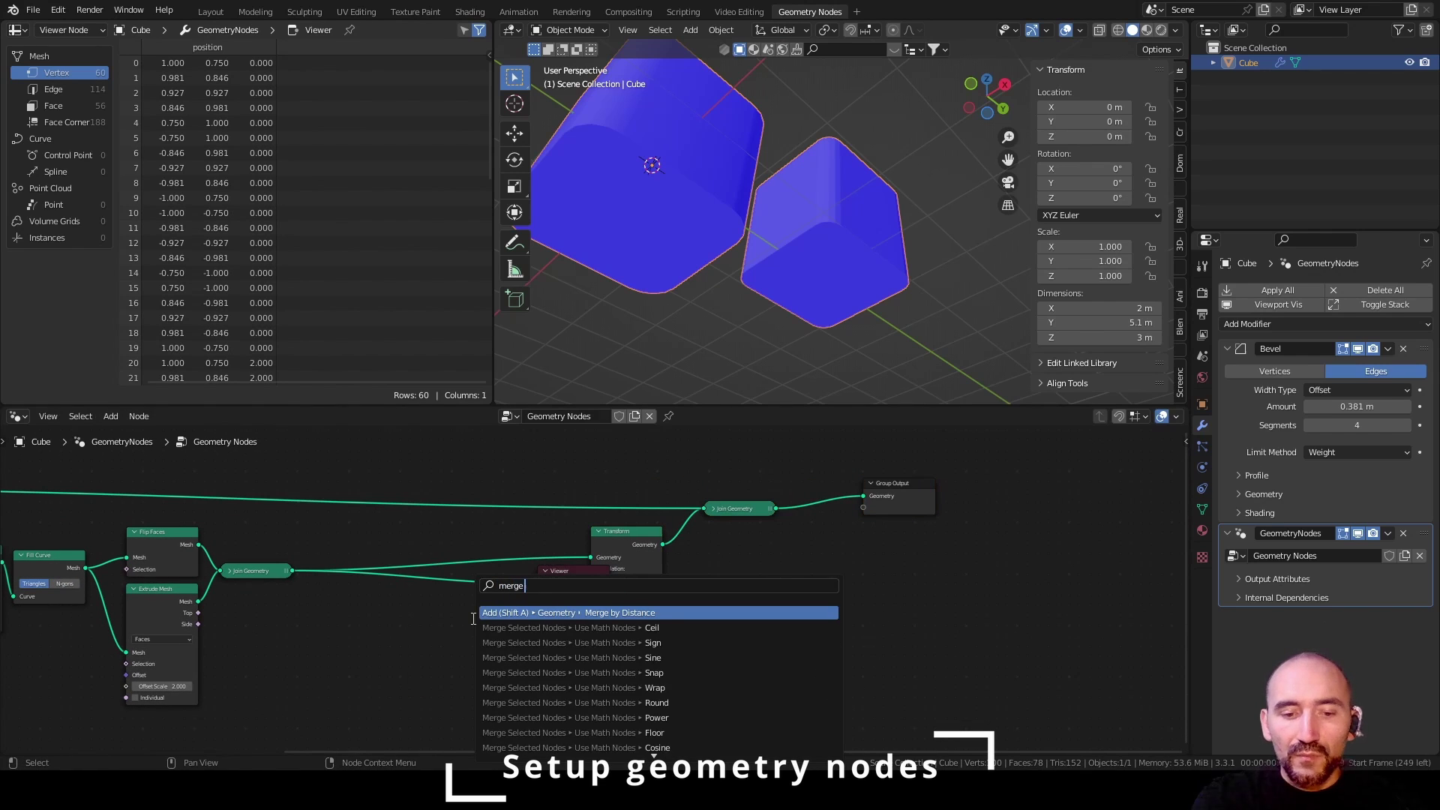
type(" by dis")
key("Return")
left_click(358, 546)
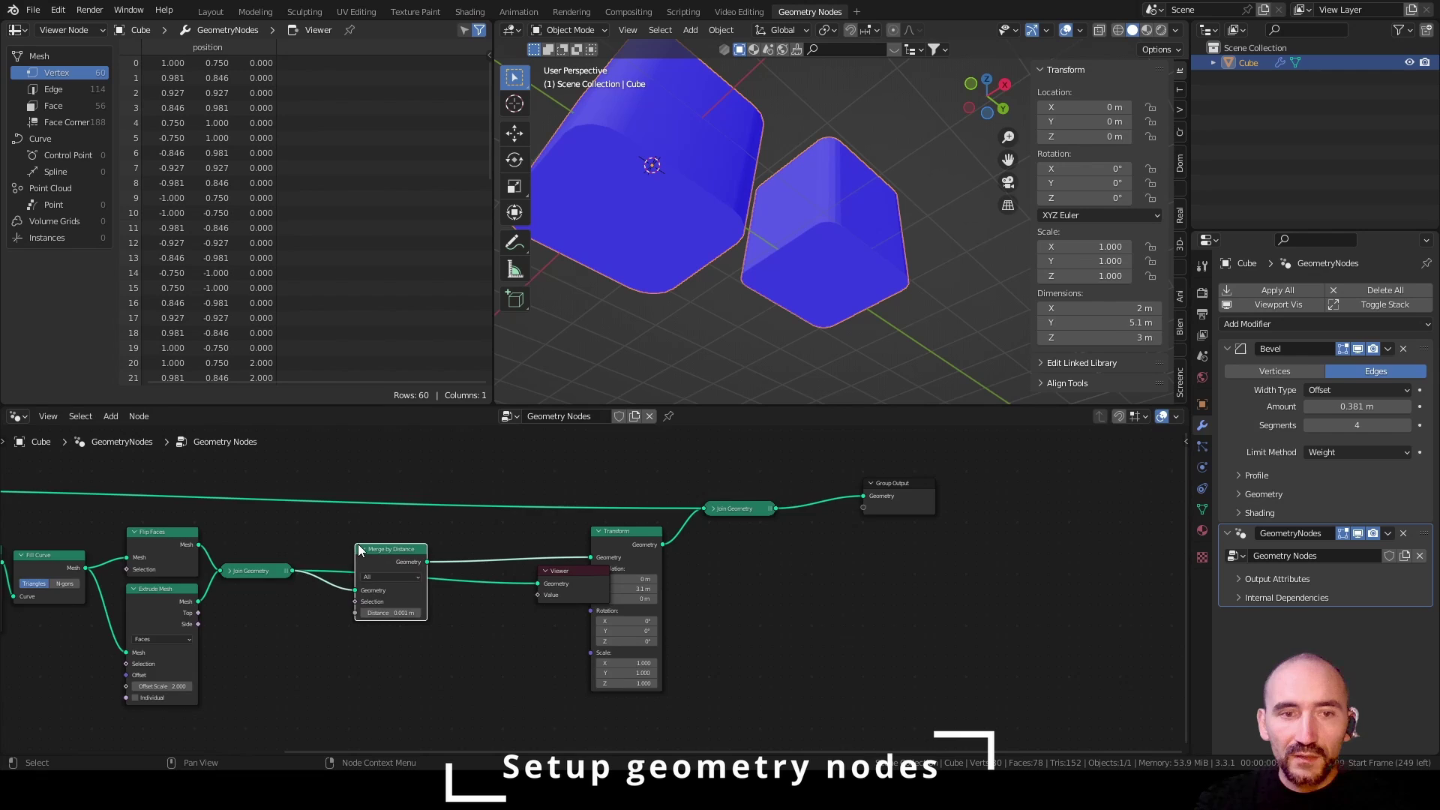
scroll(357, 543, "up", 1)
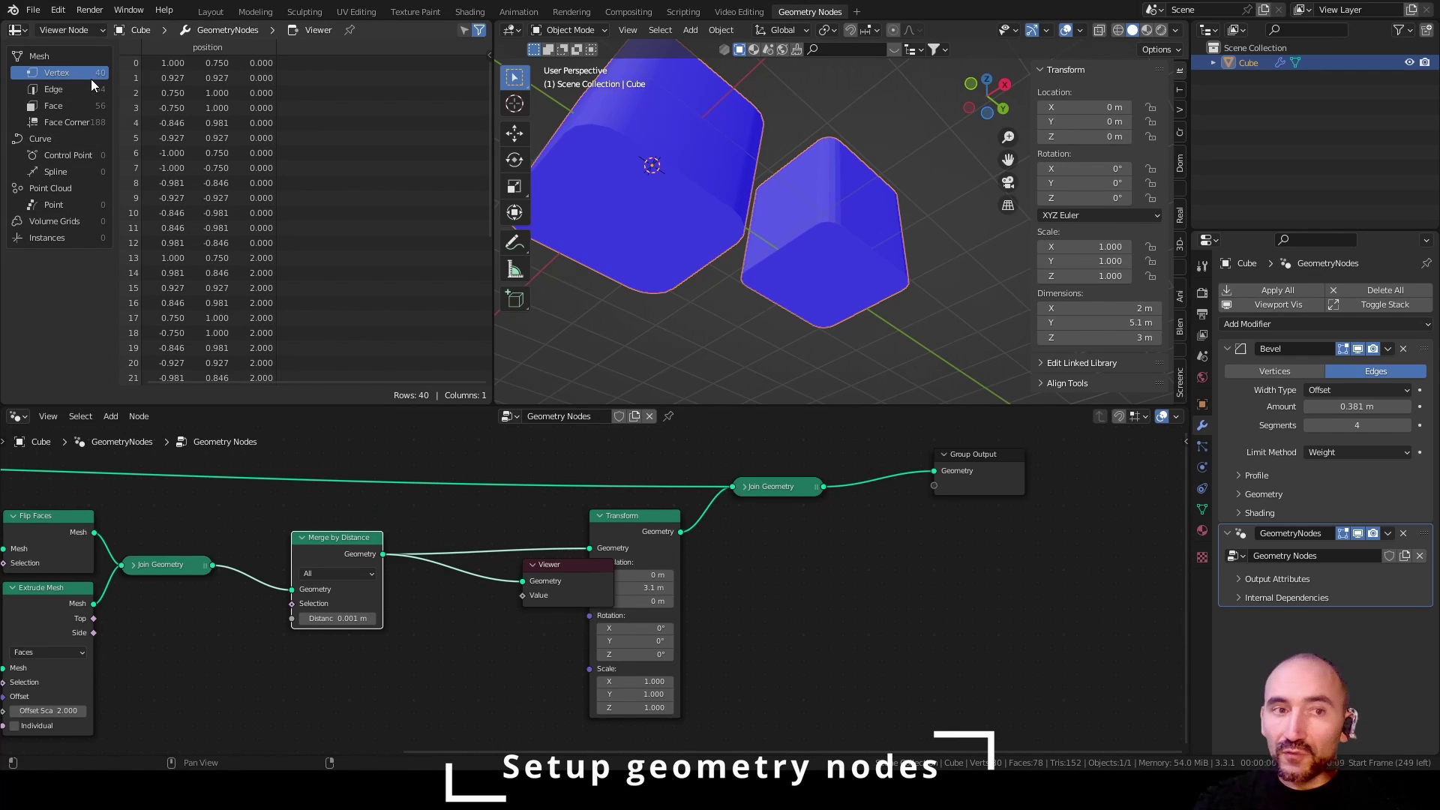
- Inspect the merged box from around its base and delete the Viewer node
scroll(889, 188, "up", 2)
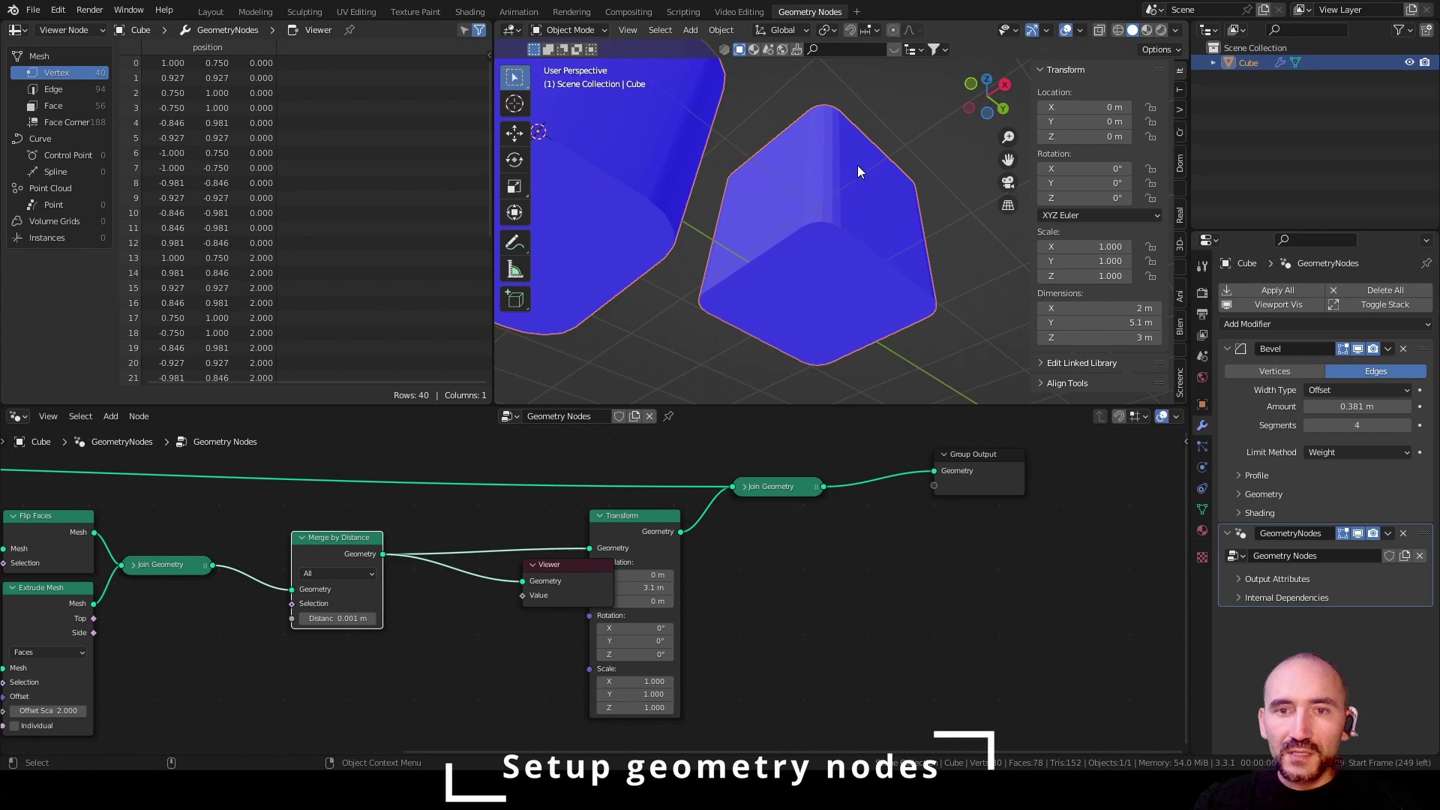
scroll(776, 225, "down", 3)
middle_click_drag(758, 279, 757, 286)
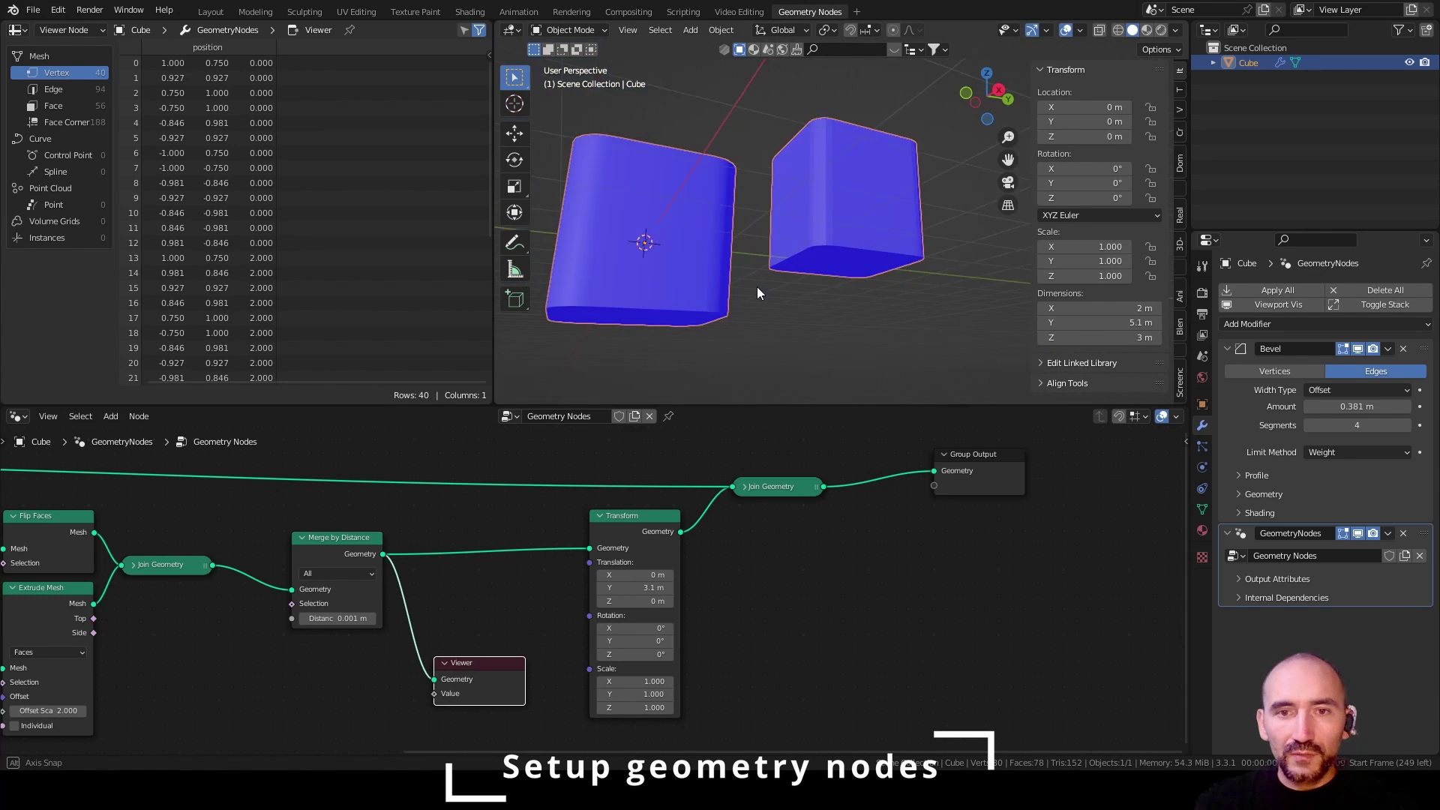
key("x")
- Set the Transform node's Z translation to -1 m, deselect the object and compare both boxes
left_click(628, 601)
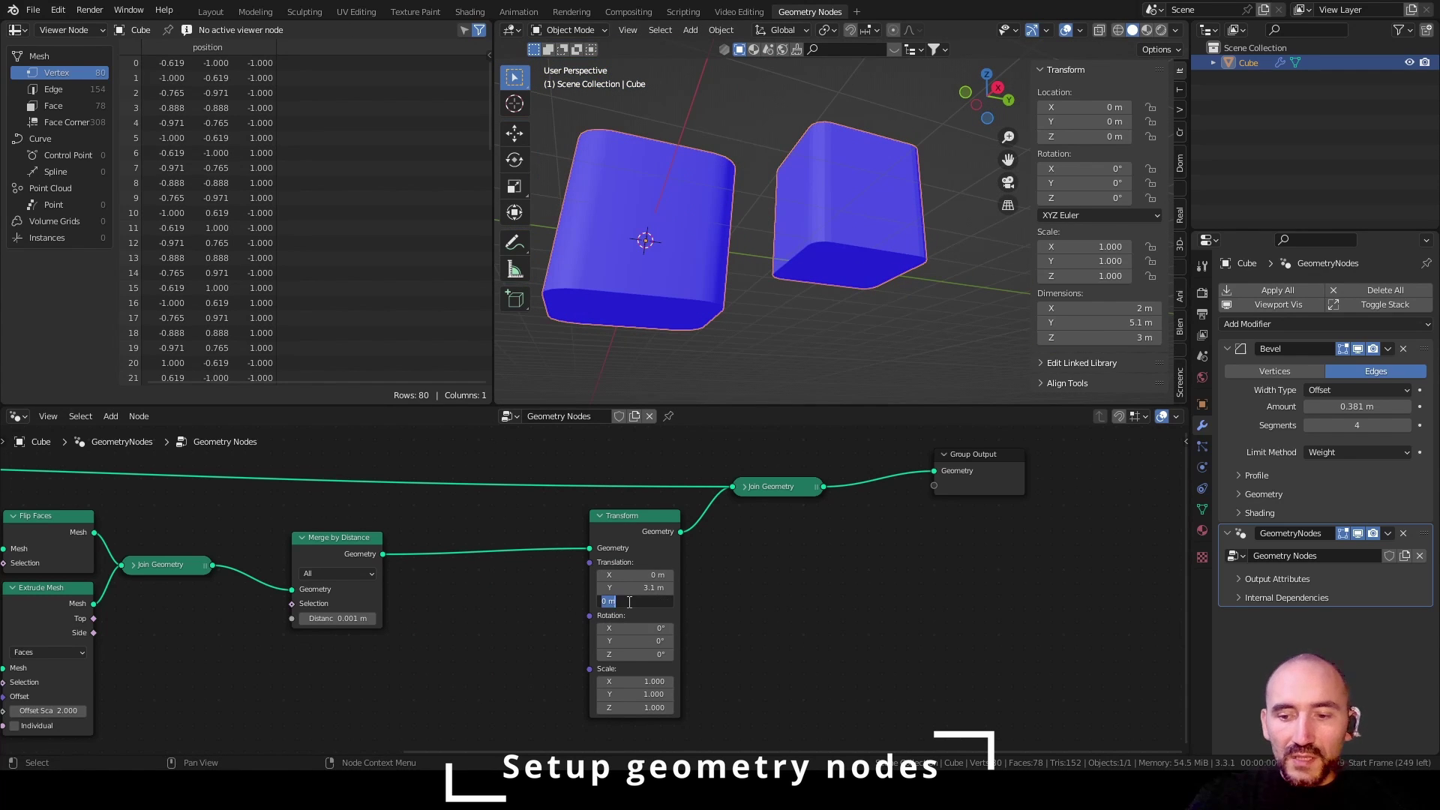
type("-1")
key("Return")
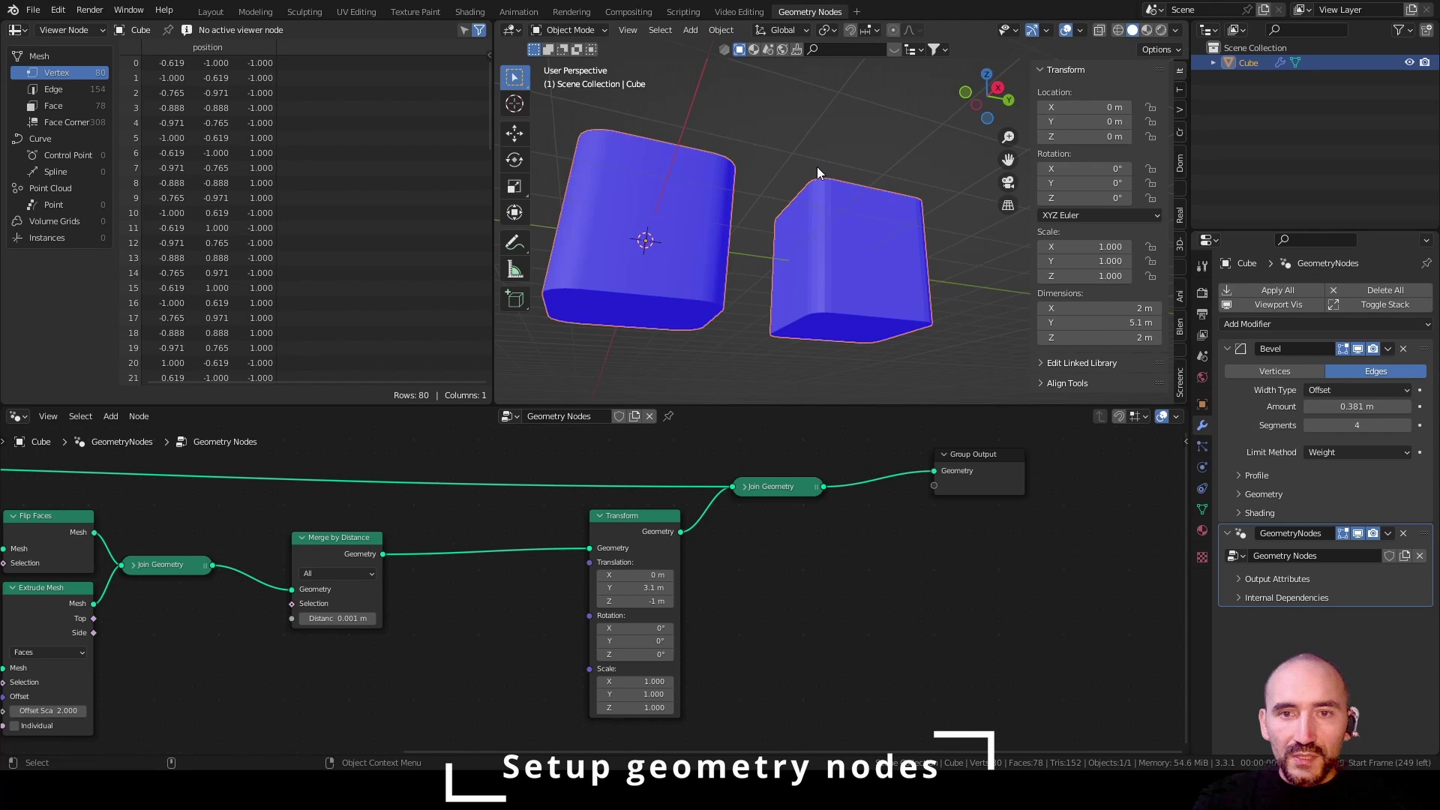
left_click(816, 167)
middle_click_drag(837, 191, 843, 205)
scroll(858, 268, "up", 3)
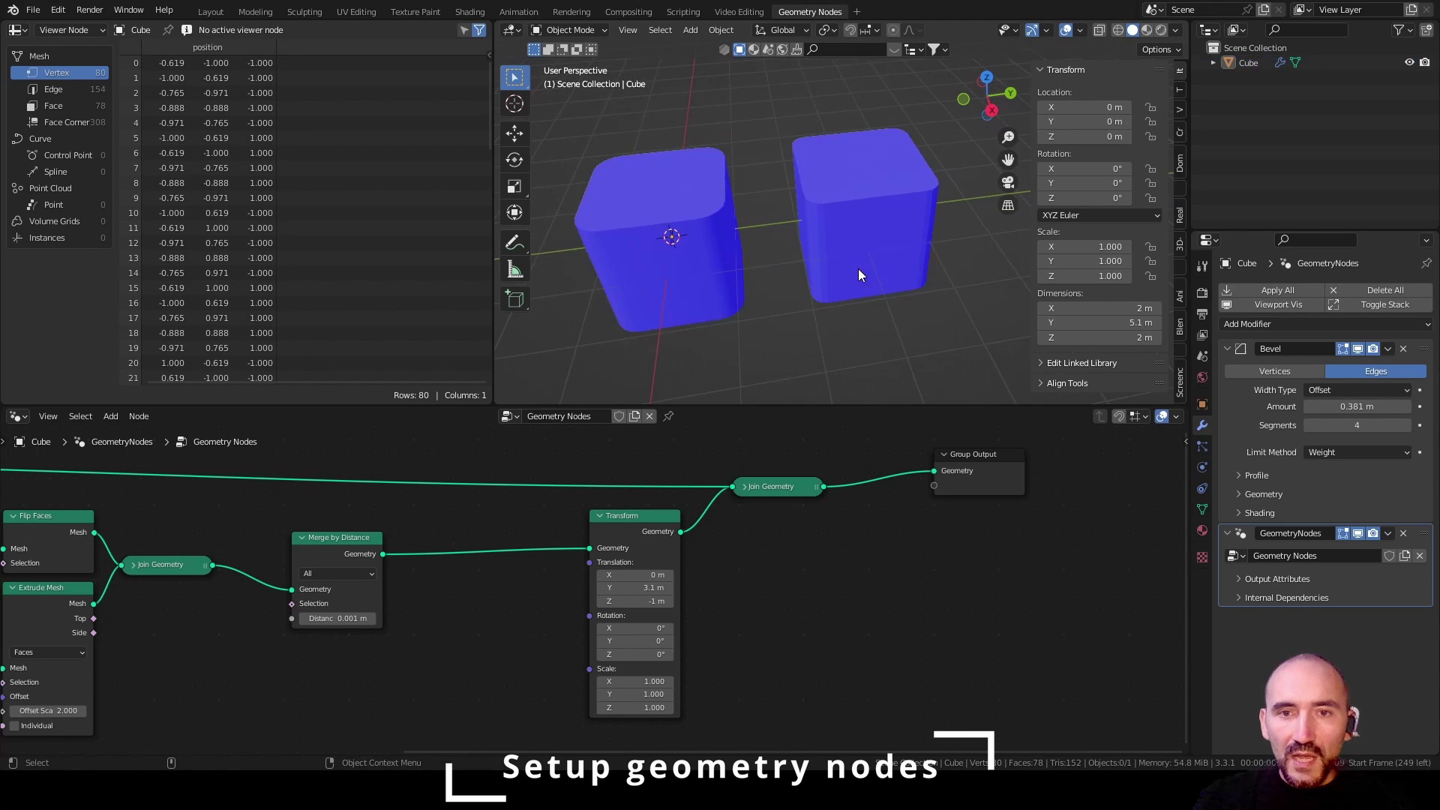
middle_click_drag(857, 269, 869, 233)
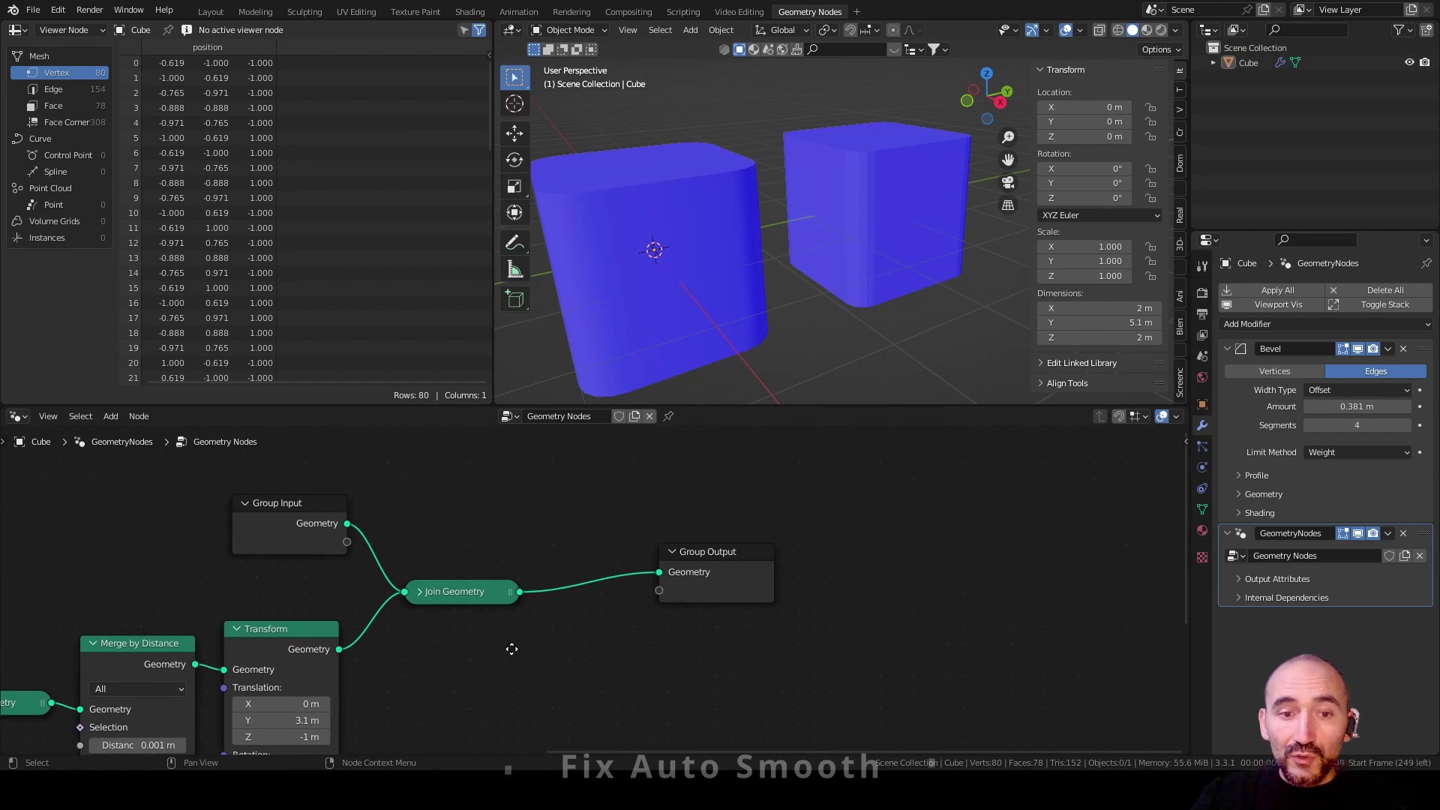
- Select the cube object and insert a Set Shade Smooth node between Transform and the final Join Geometry node
left_click(726, 207)
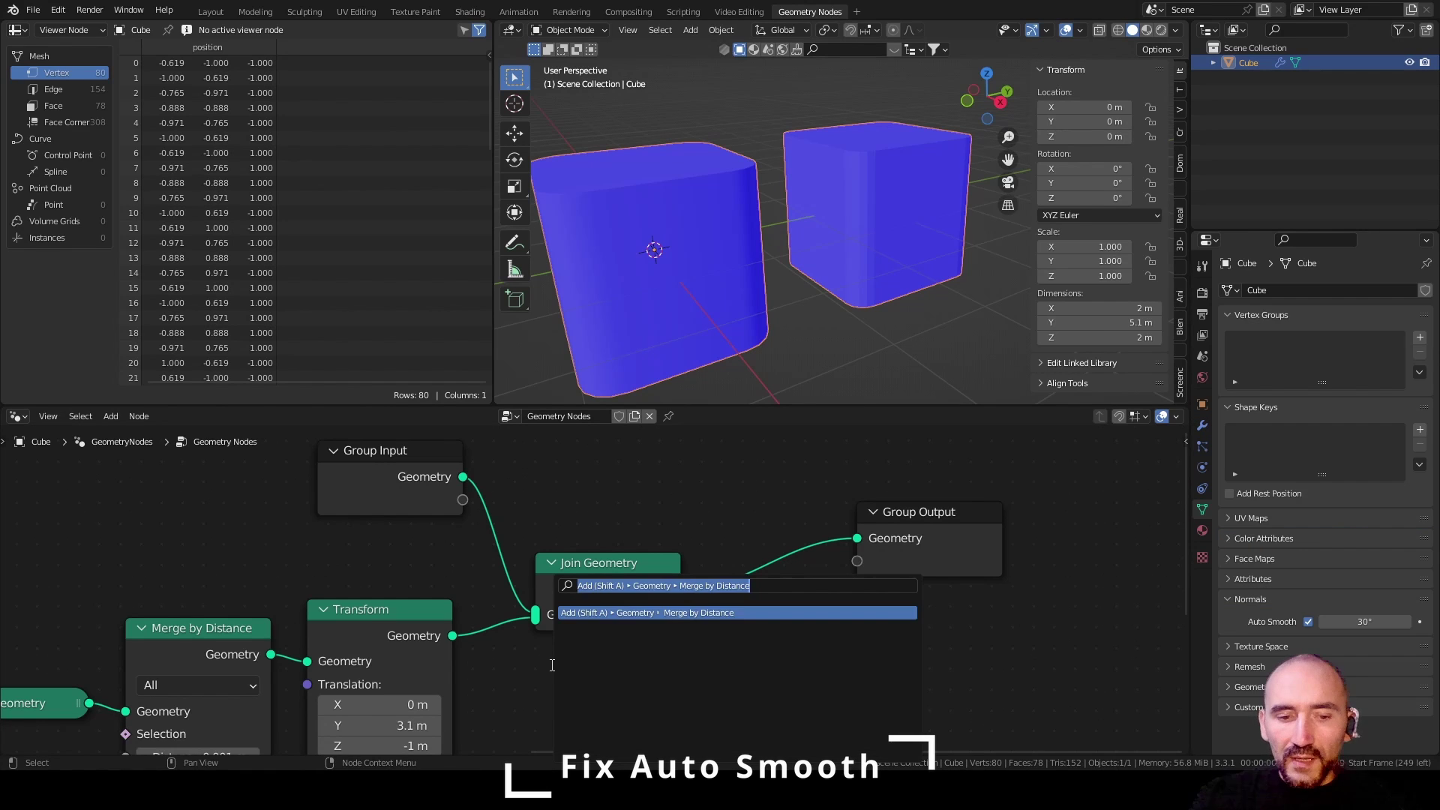
type("set smoo")
key("Return")
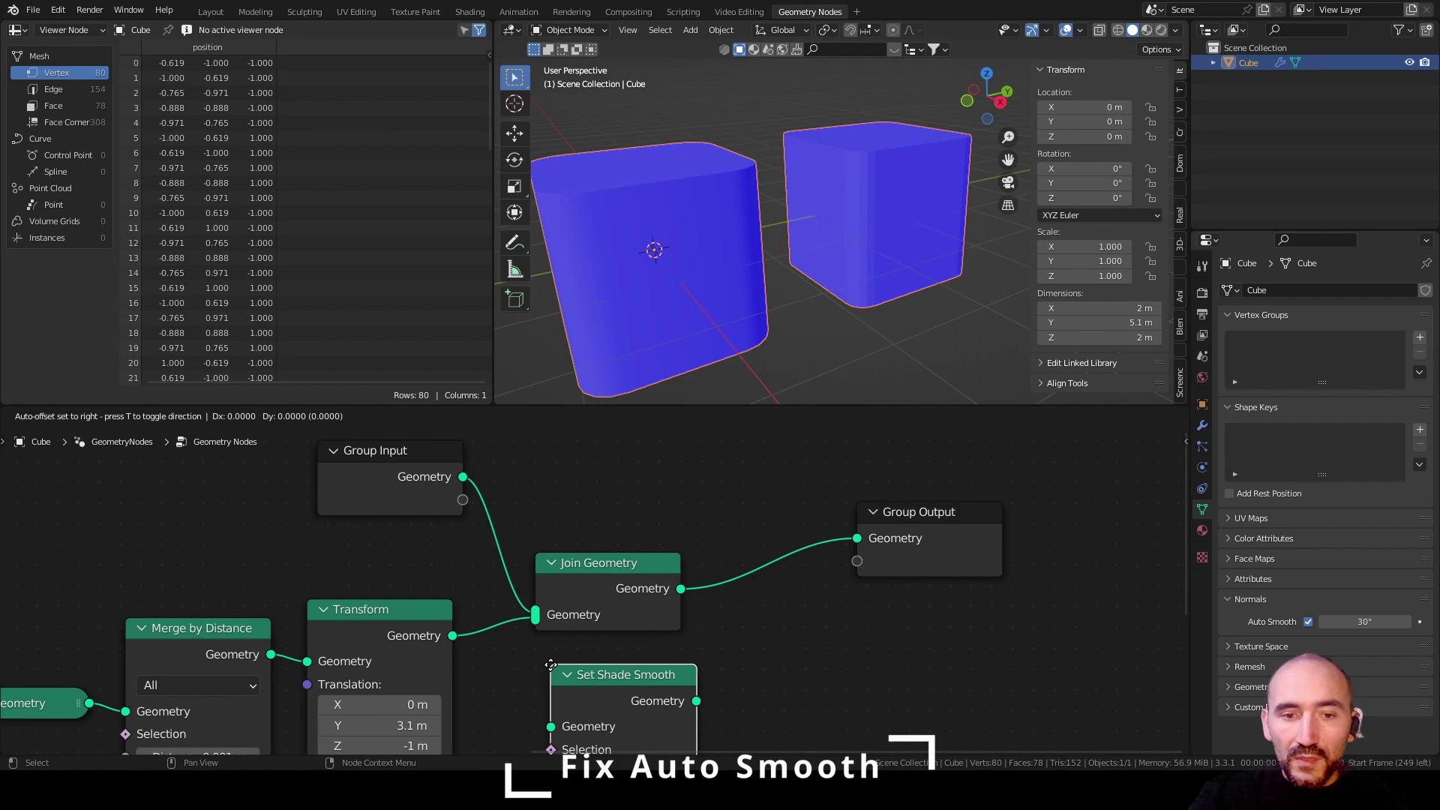
left_click(479, 601)
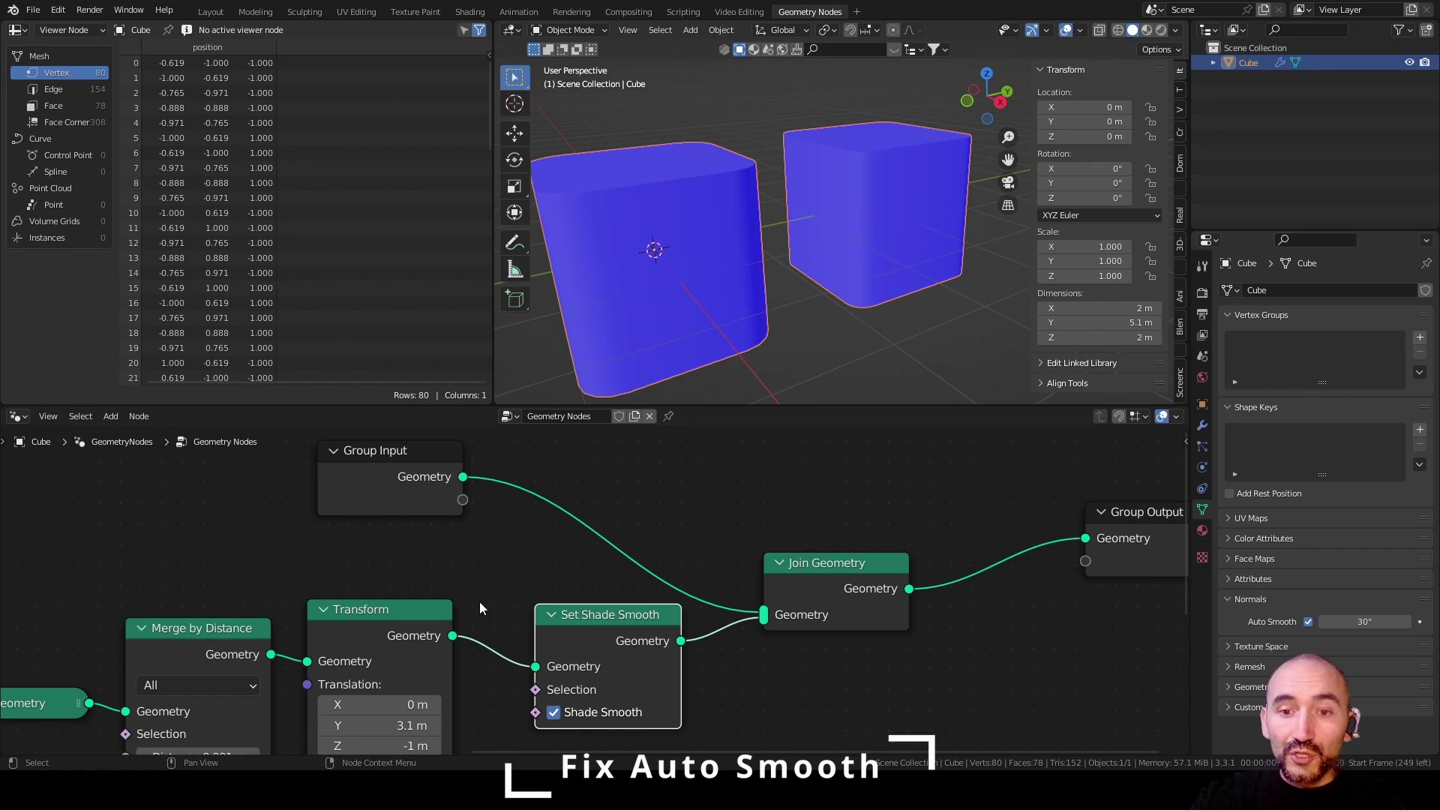
key("ctrl+z")
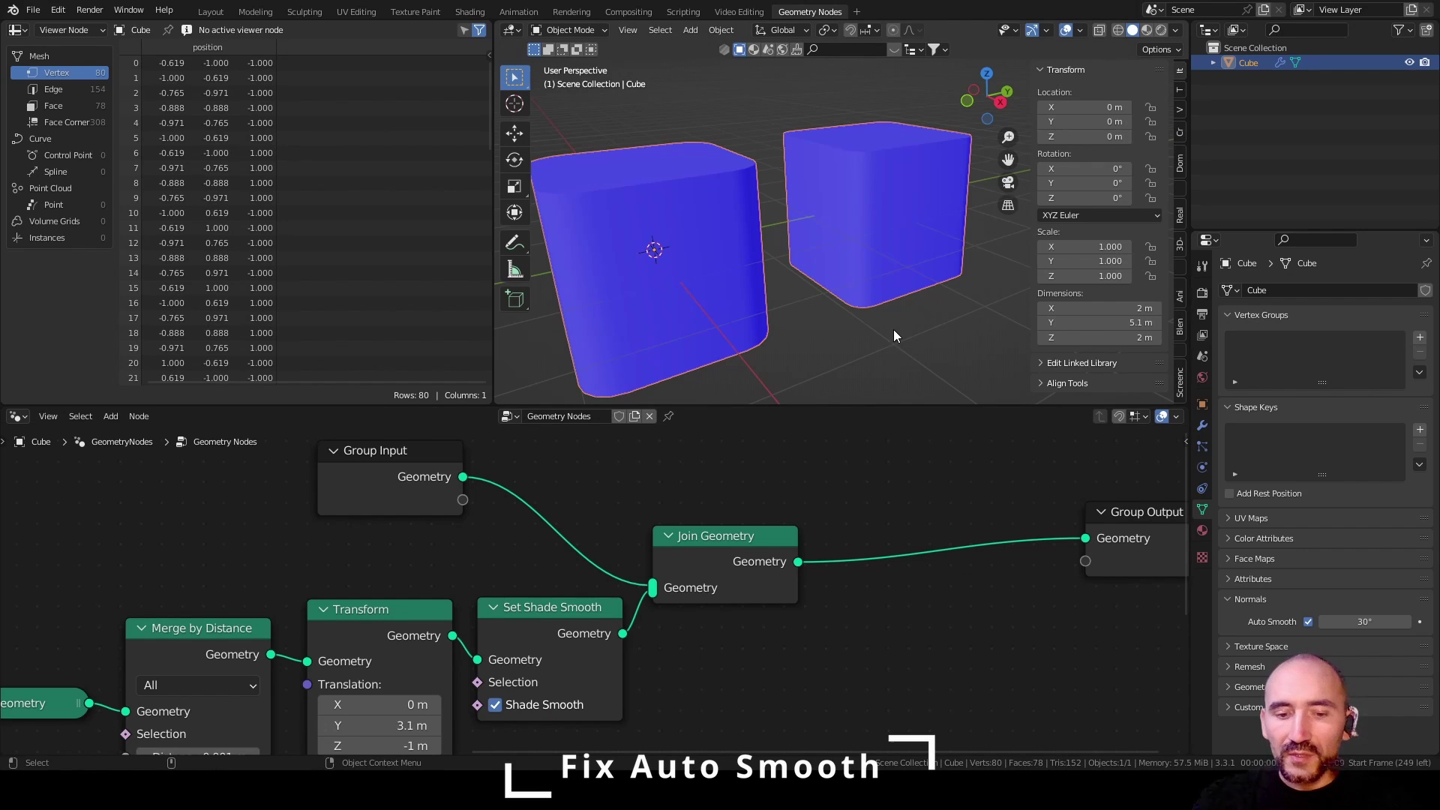
- Hide the viewport sidebar, cut the link from Group Input to Join Geometry, and examine the generated box's shading
key("n")
right_click_drag(604, 496, 566, 520, "ctrl")
scroll(902, 217, "up", 2)
middle_click_drag(902, 218, 820, 240)
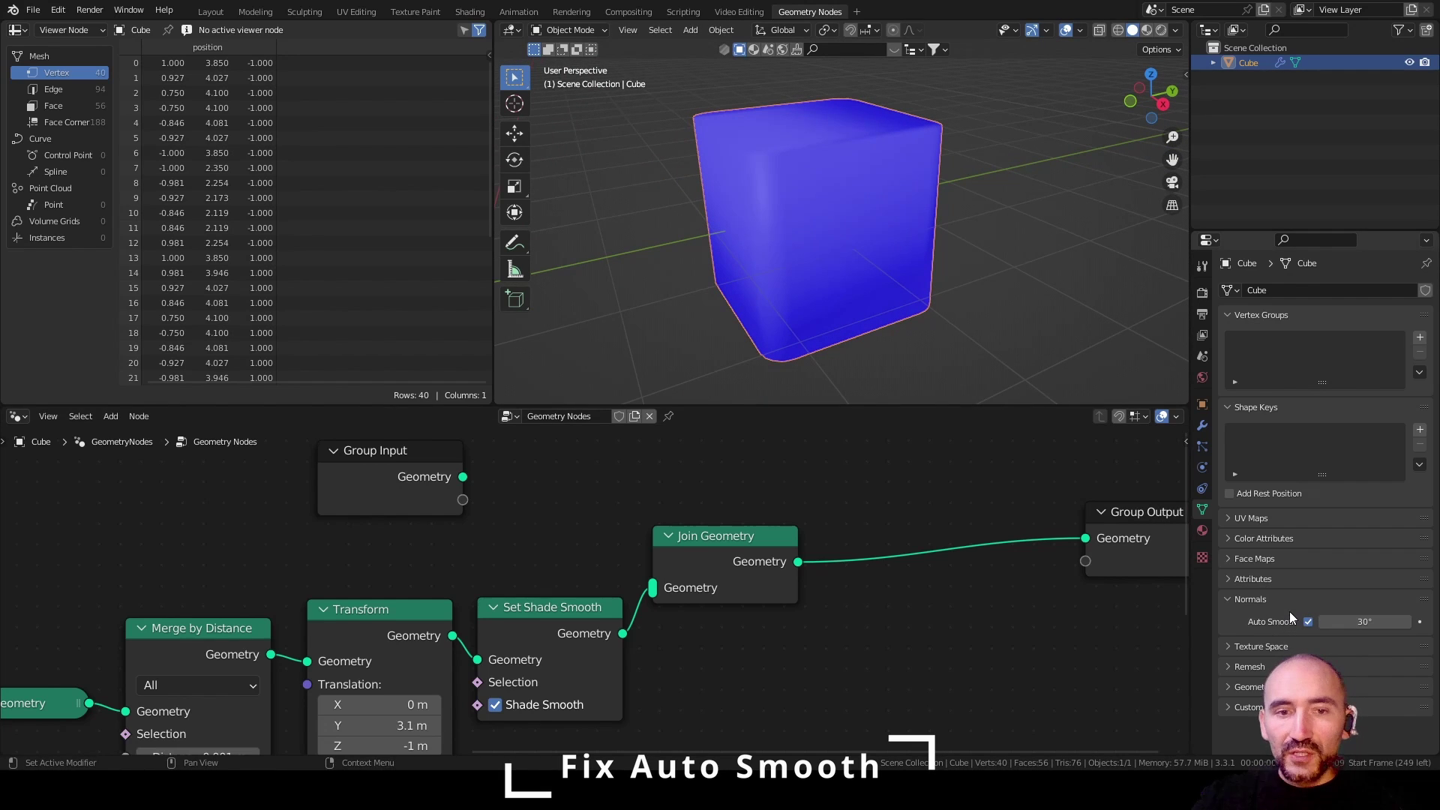
- Reconnect the Group Input geometry to the final Join Geometry node
left_click(390, 454)
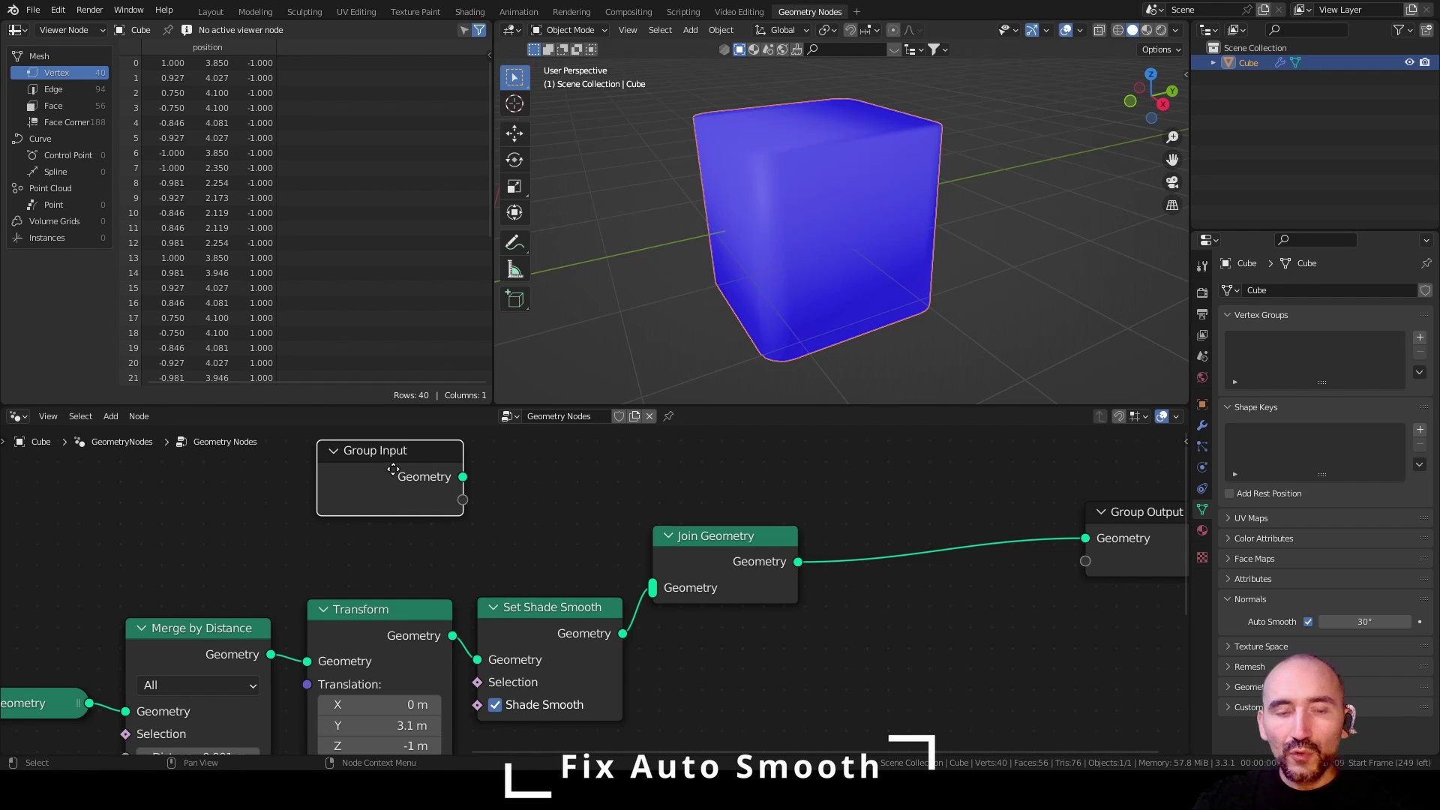
left_click(569, 572)
scroll(529, 597, "down", 2)
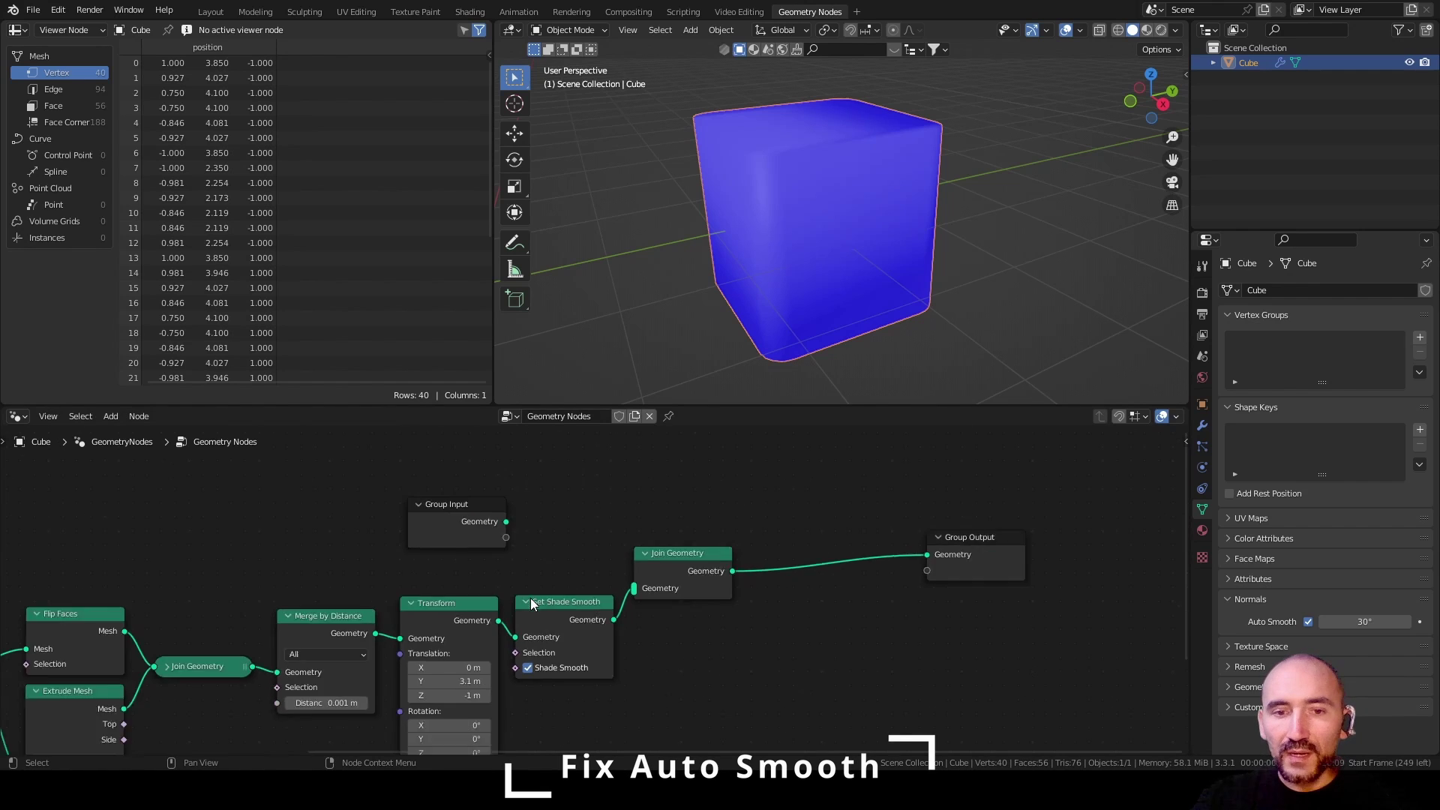
middle_click_drag(721, 560, 928, 524)
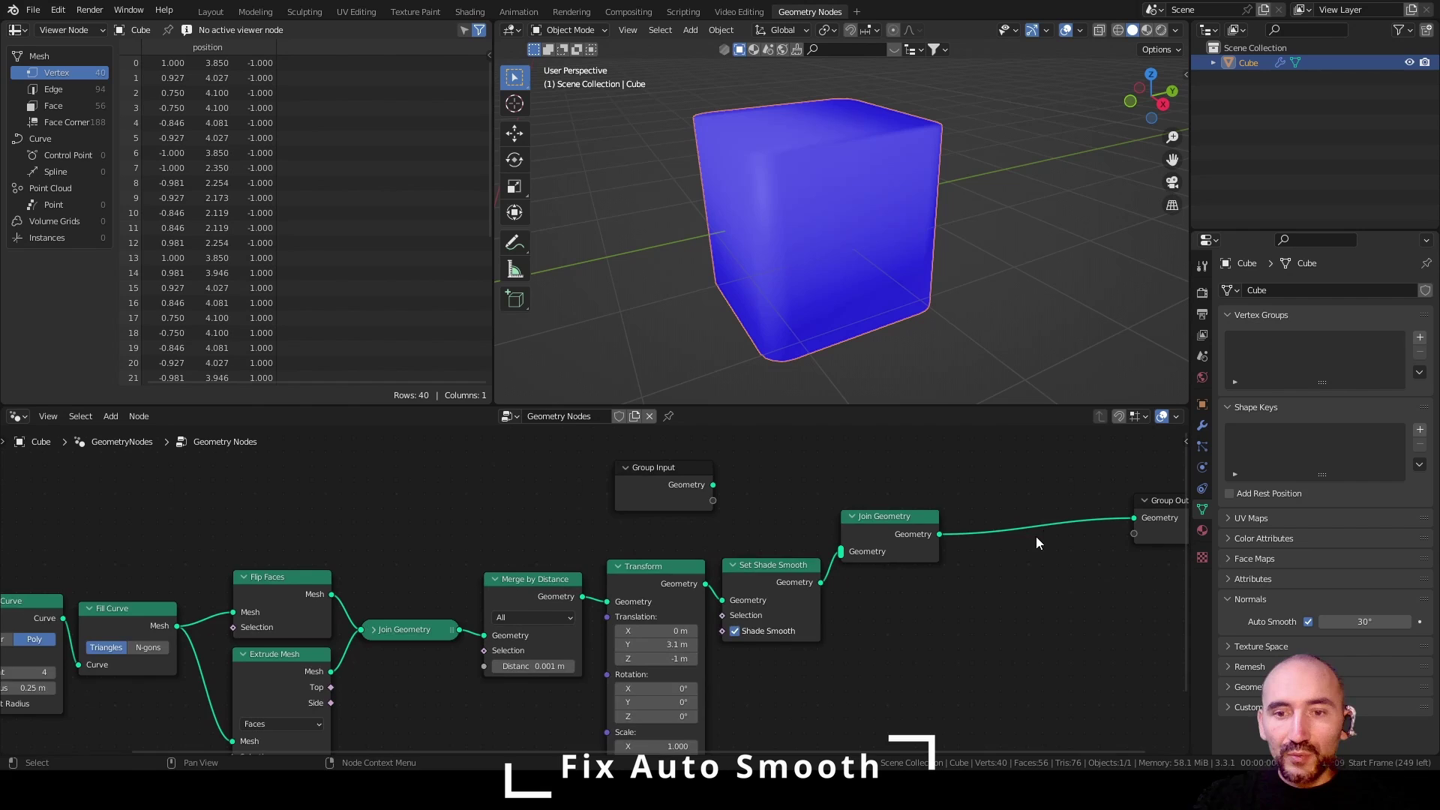
middle_click_drag(1036, 537, 875, 549)
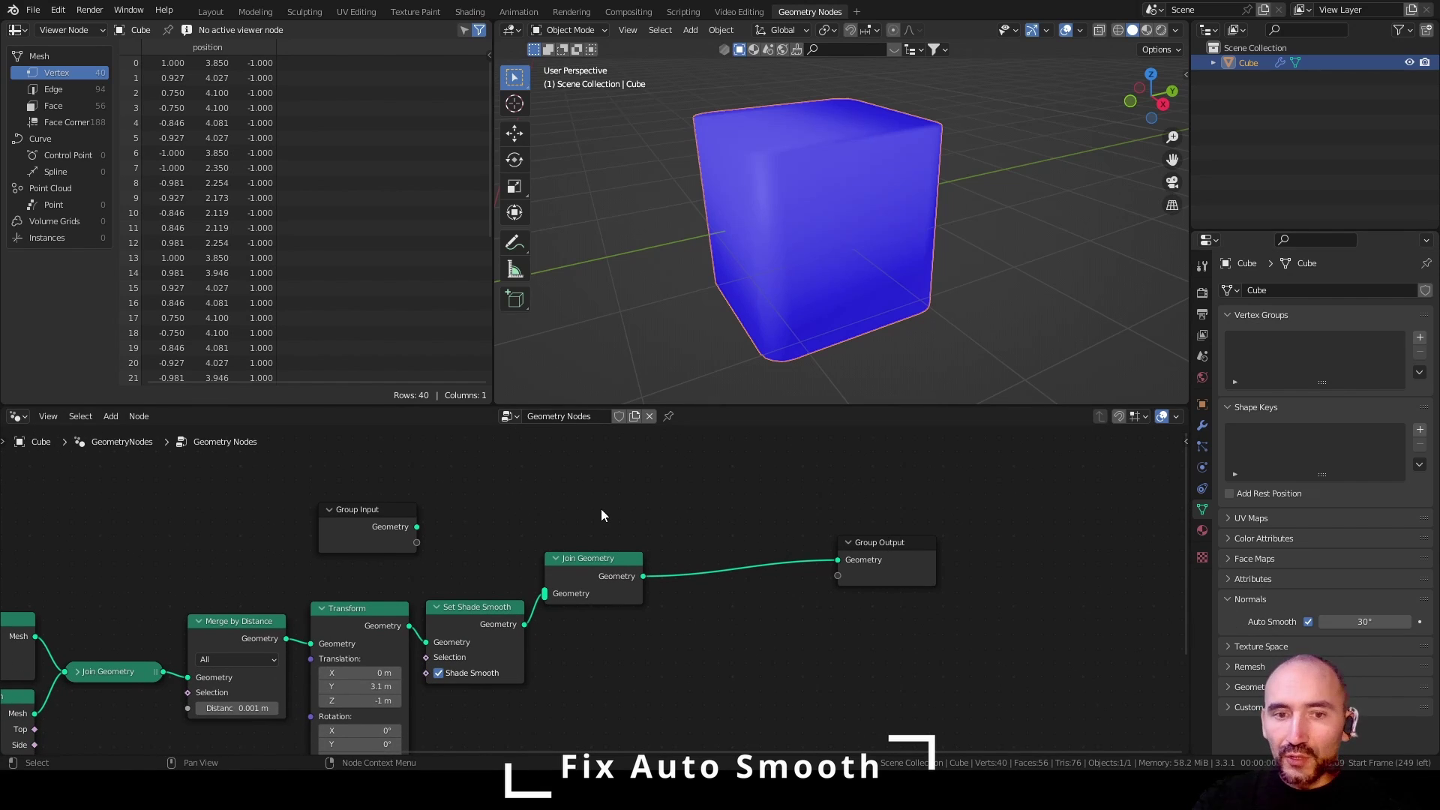
scroll(598, 511, "up", 1)
left_click_drag(369, 510, 531, 594)
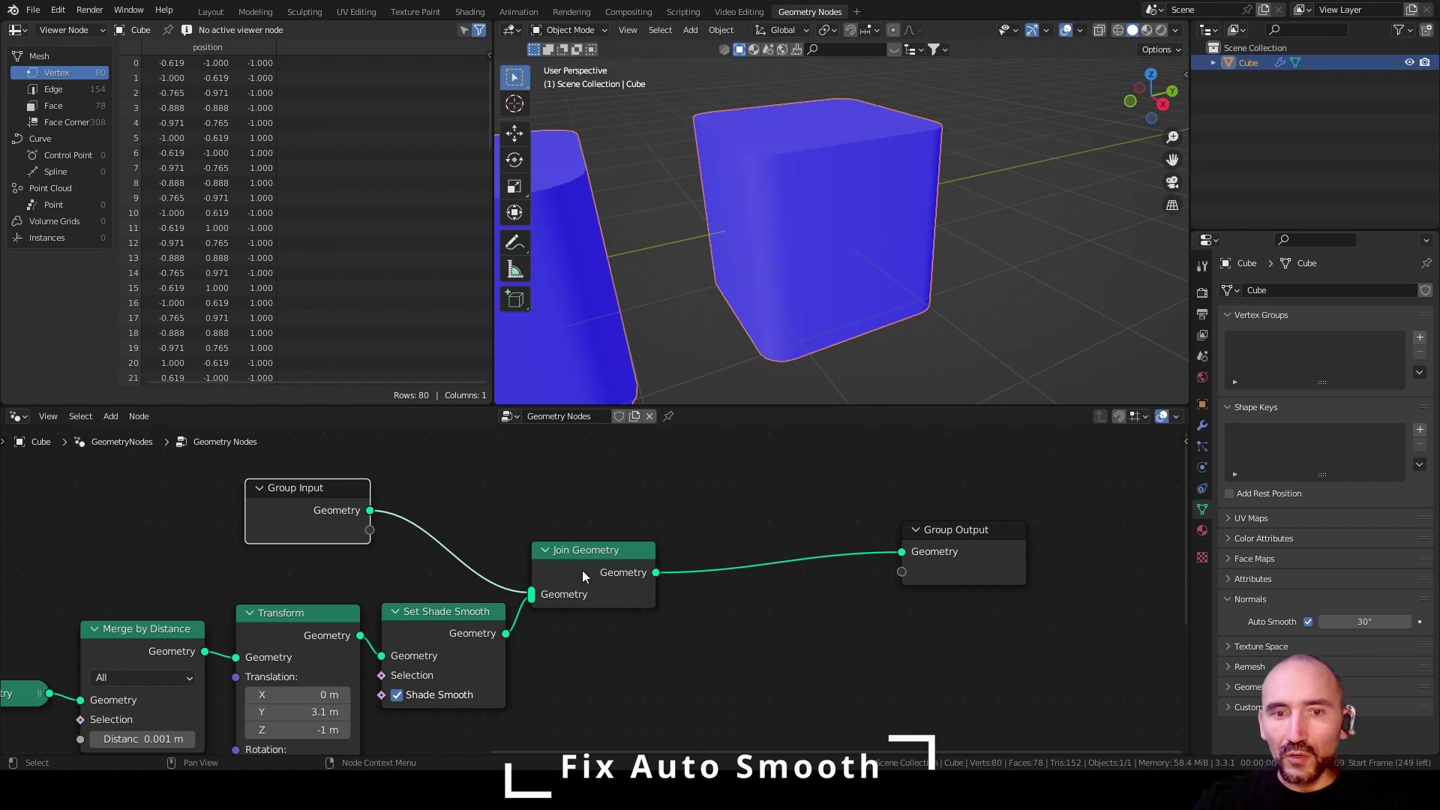
- Swap the order of the links entering Join Geometry so Set Shade Smooth comes before Group Input, and examine both boxes' shading
scroll(581, 570, "up", 3)
middle_click_drag(549, 562, 660, 605)
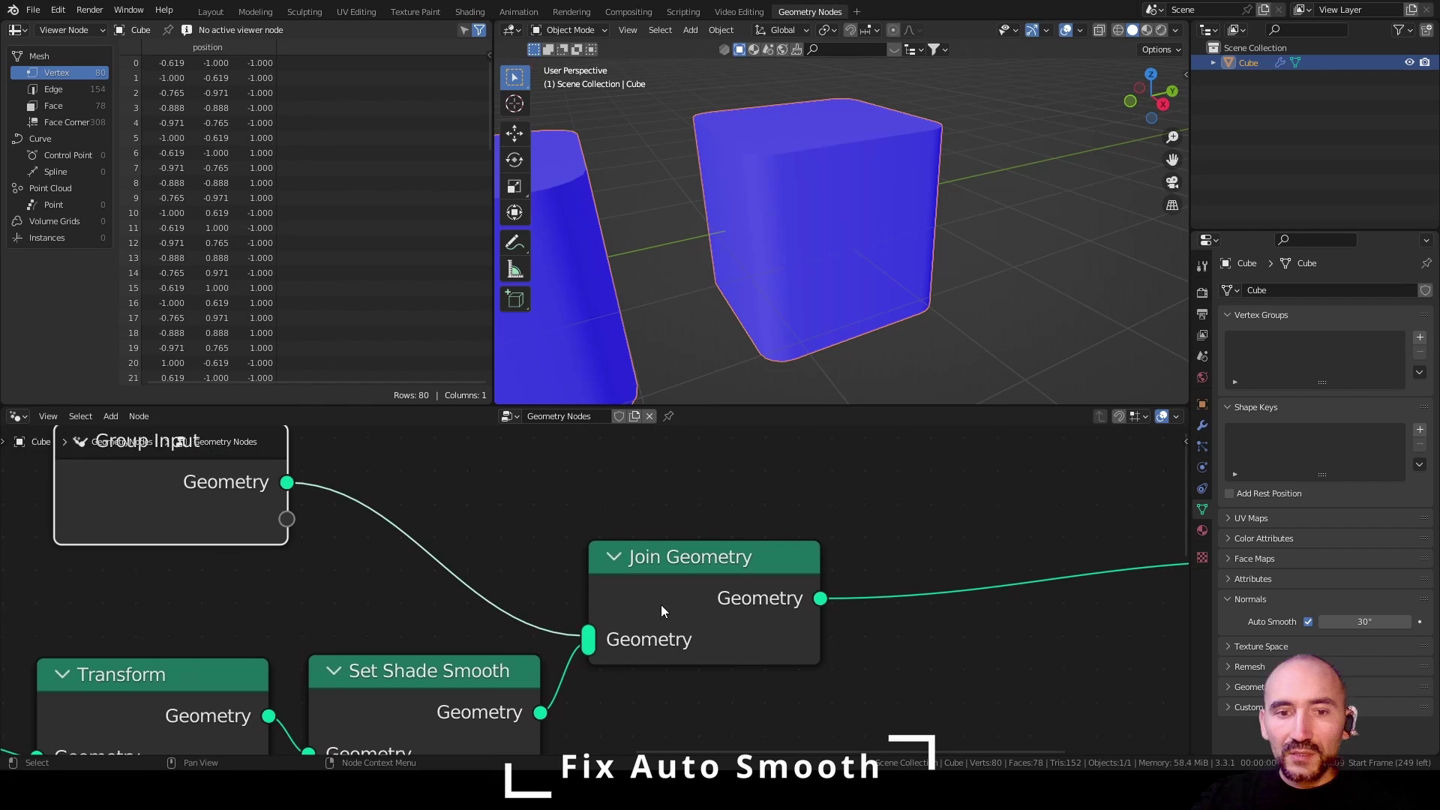
mouse_move(588, 646)
left_mouse_down()
mouse_move(545, 641)
mouse_move(572, 614)
mouse_move(588, 639)
left_mouse_up()
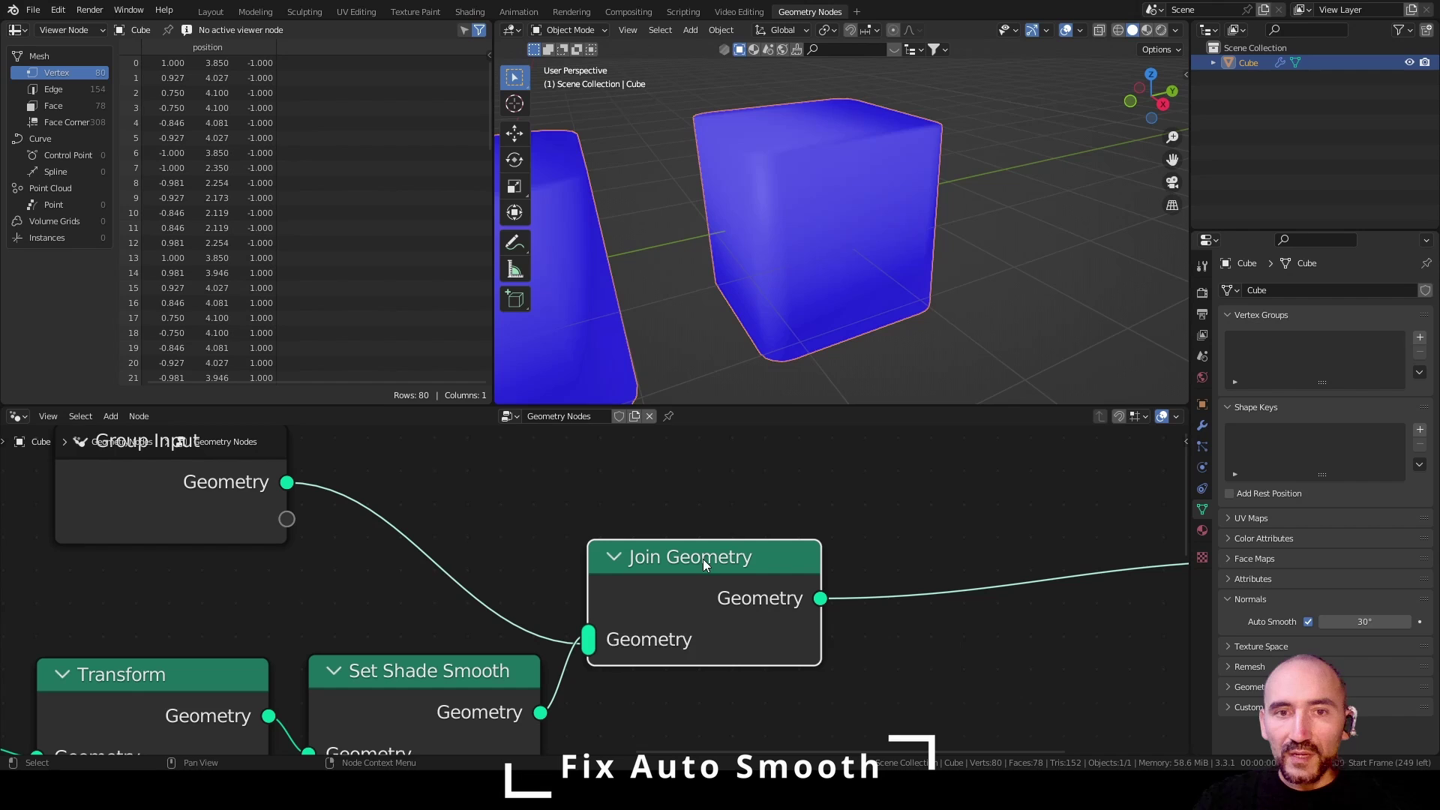
scroll(765, 313, "down", 3)
middle_click_drag(719, 307, 792, 279)
scroll(801, 303, "up", 2)
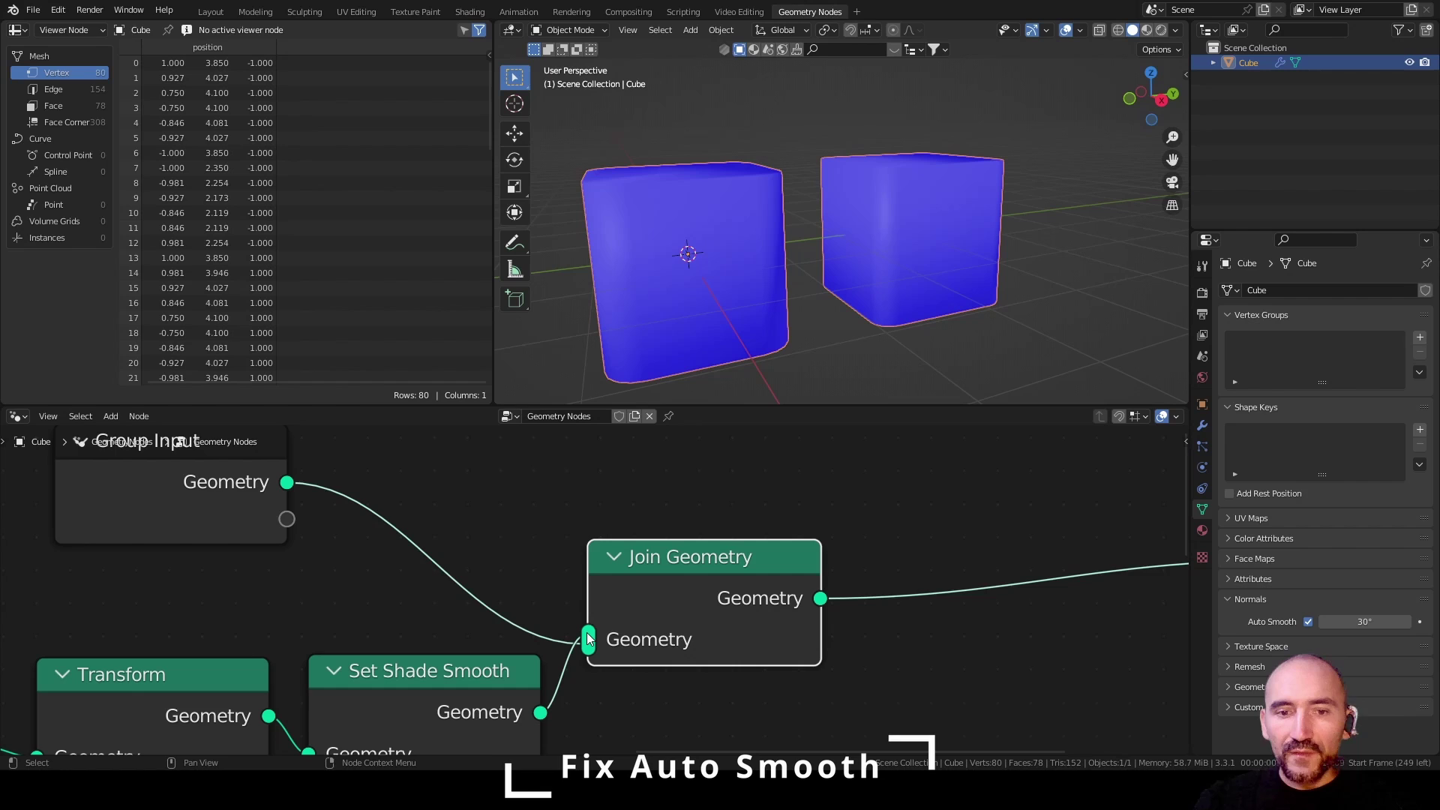
- Put the Group Input link back first in Join Geometry, save the file, and select the Group Input node
left_click_drag(588, 639, 579, 658)
key("ctrl+s")
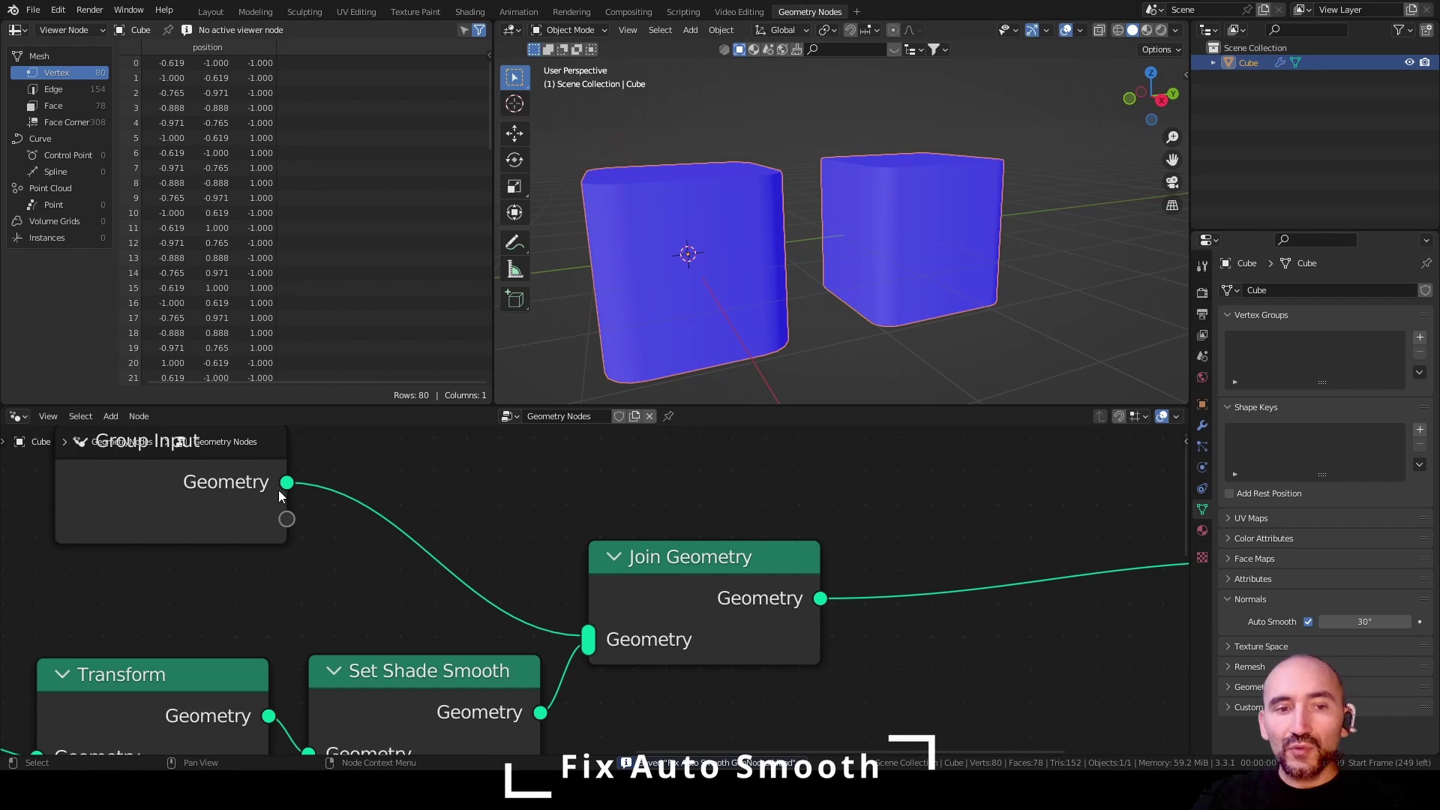
left_click(174, 500)
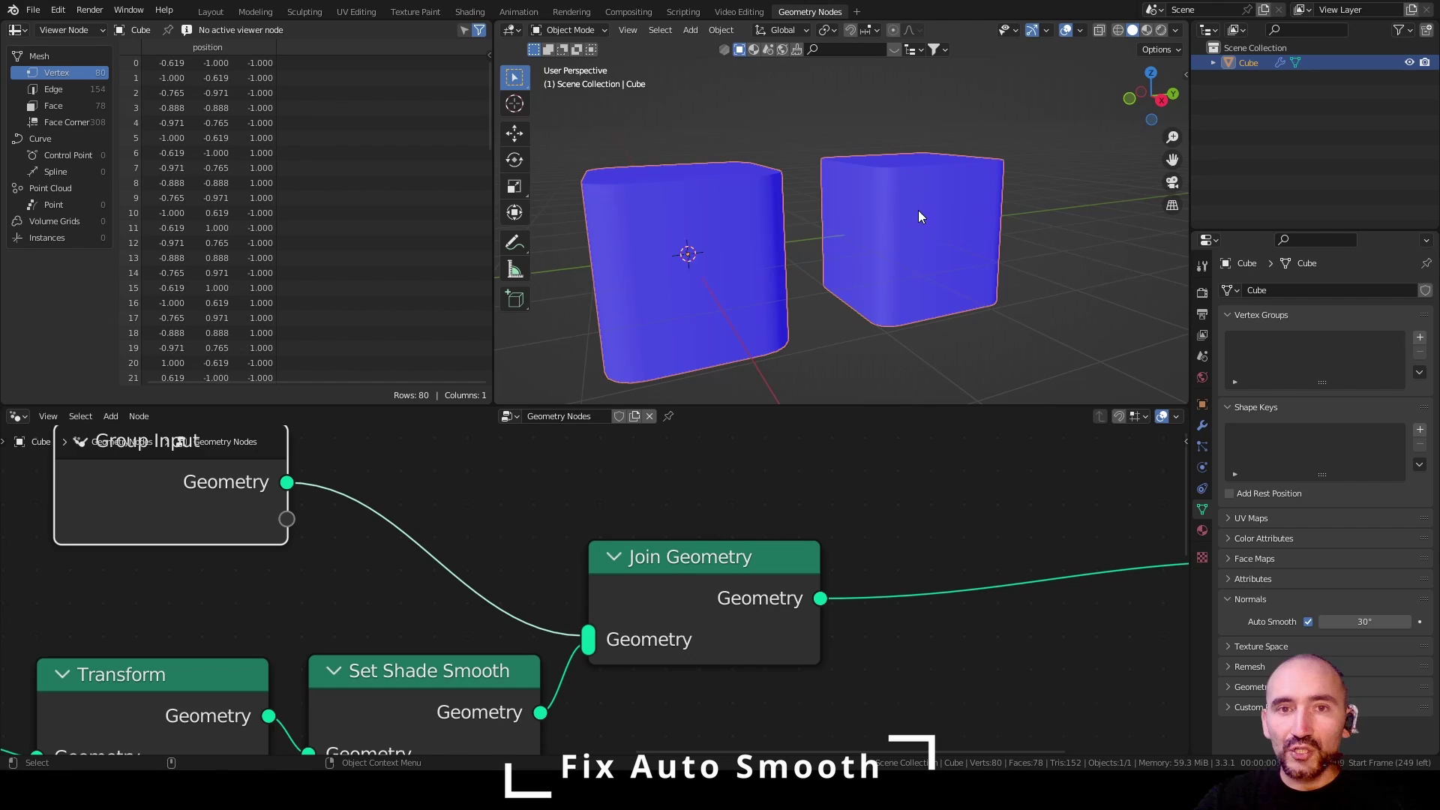
- Move the Group Input node farther from Join Geometry and add a Delete Geometry node above the gap between them
scroll(525, 491, "down", 3)
left_click_drag(316, 501, 119, 498)
left_click(314, 497)
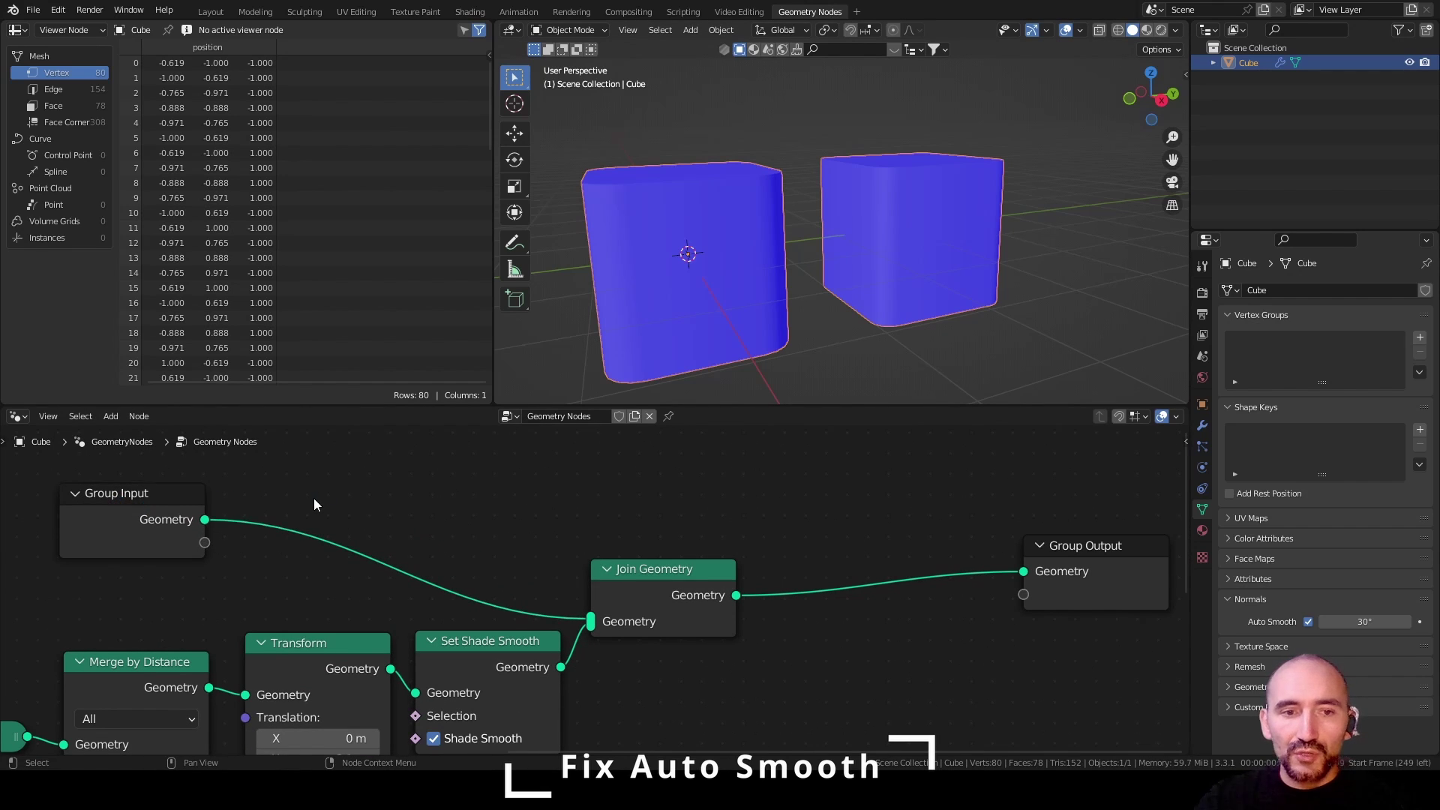
key("Home")
key("F3")
type("delet")
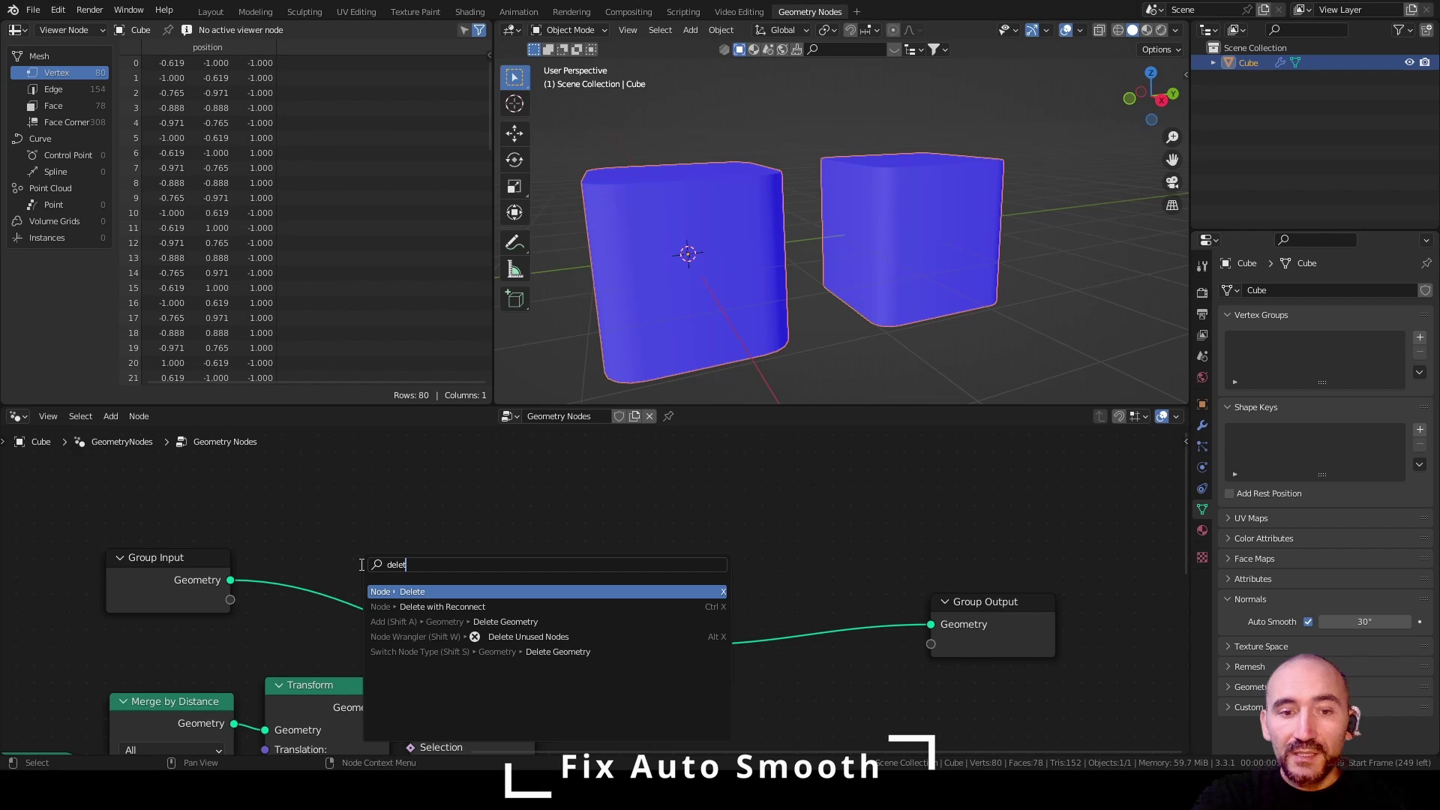
left_click(506, 621)
left_click(536, 510)
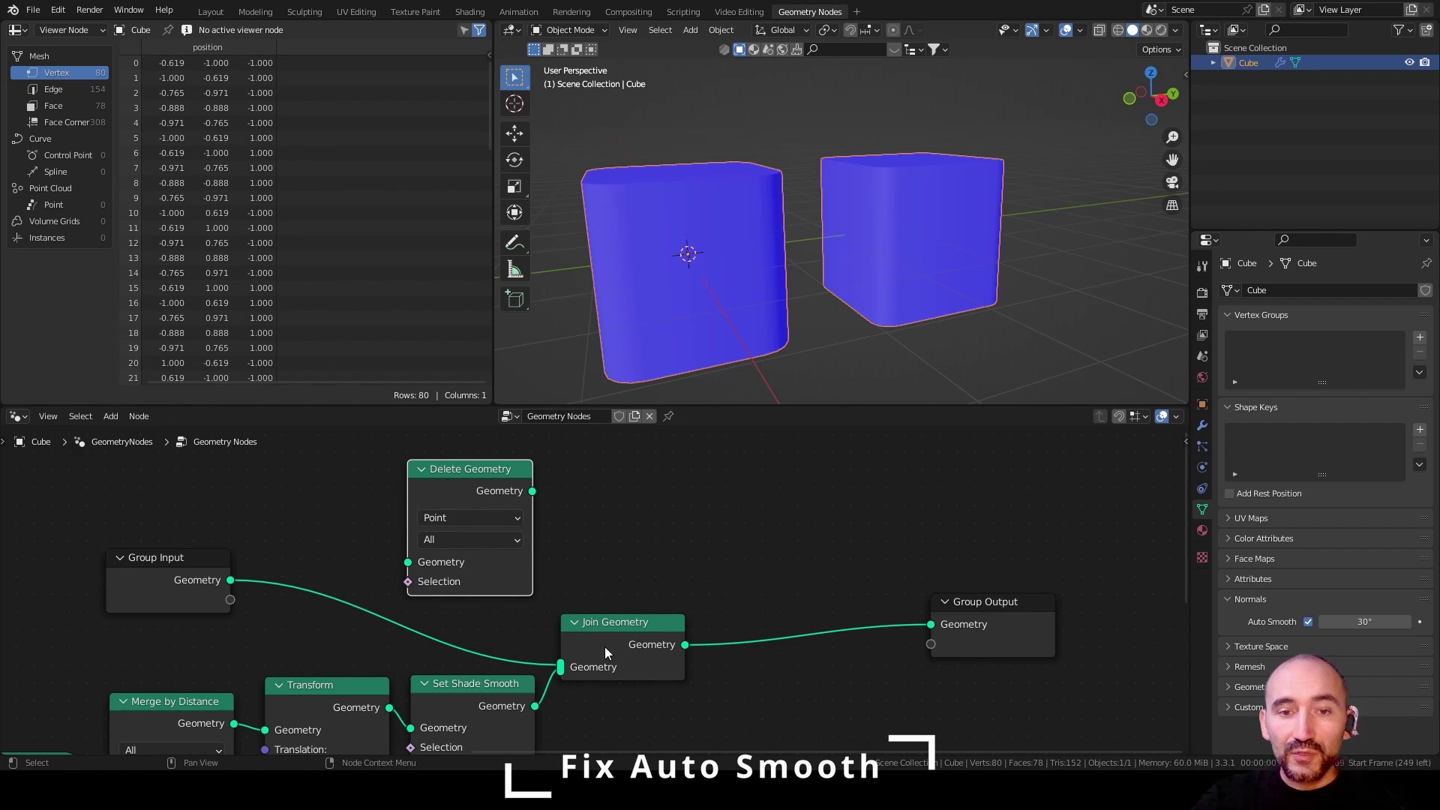
- Route the Group Input geometry through Delete Geometry into Join Geometry, cut the direct Group Input link, and save the file
left_click_drag(230, 579, 418, 565)
left_click_drag(532, 491, 566, 665)
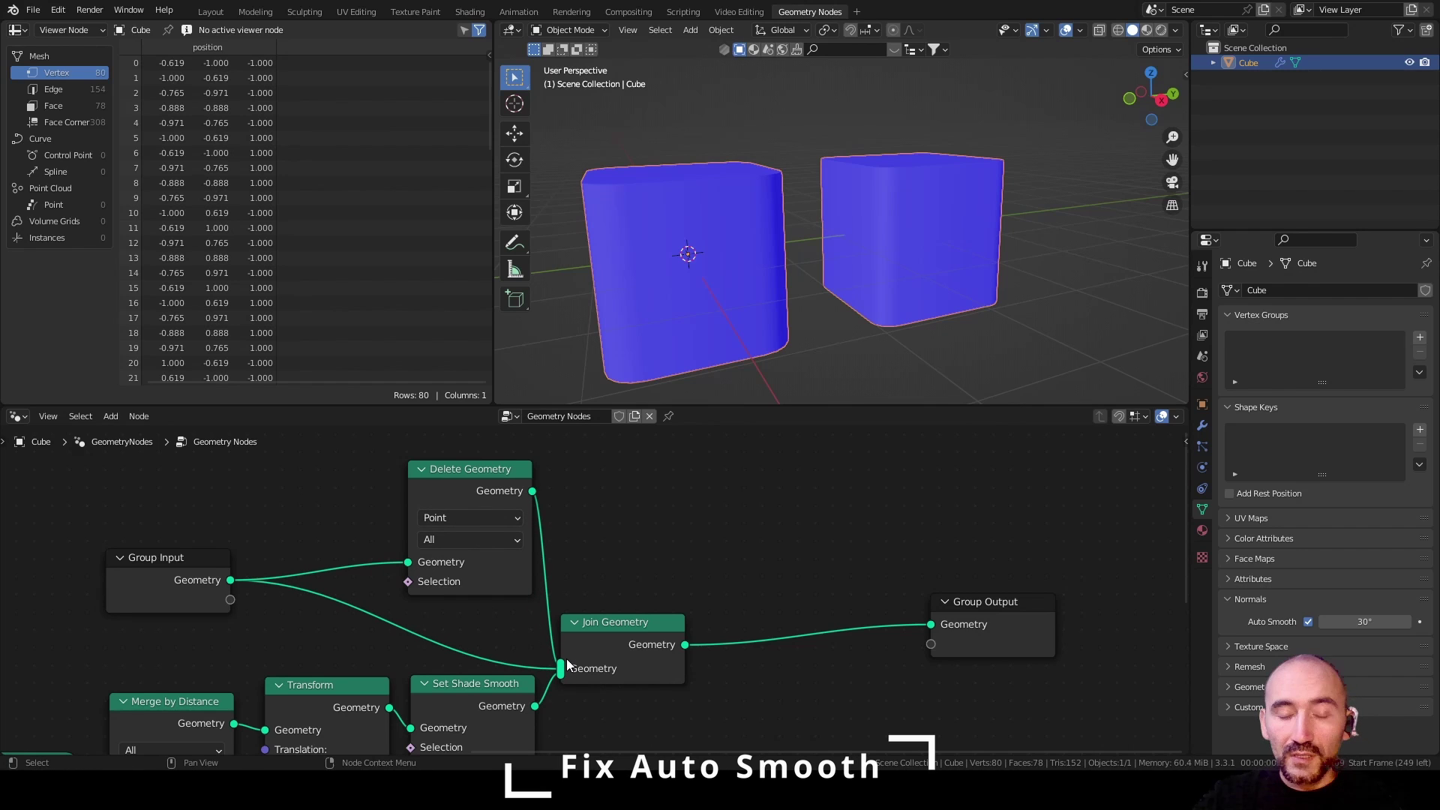
right_click_drag(450, 623, 370, 645, "ctrl")
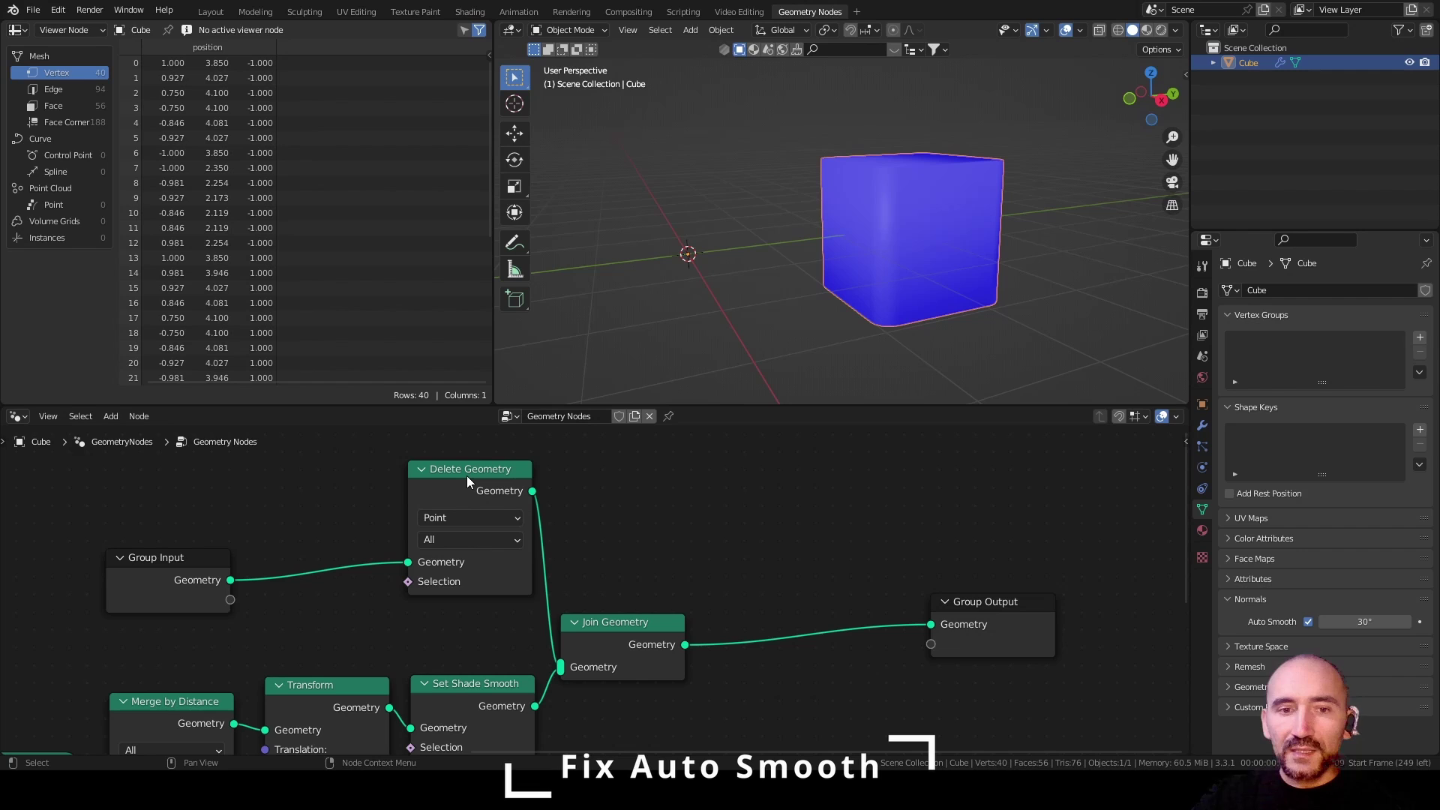
key("ctrl+s")
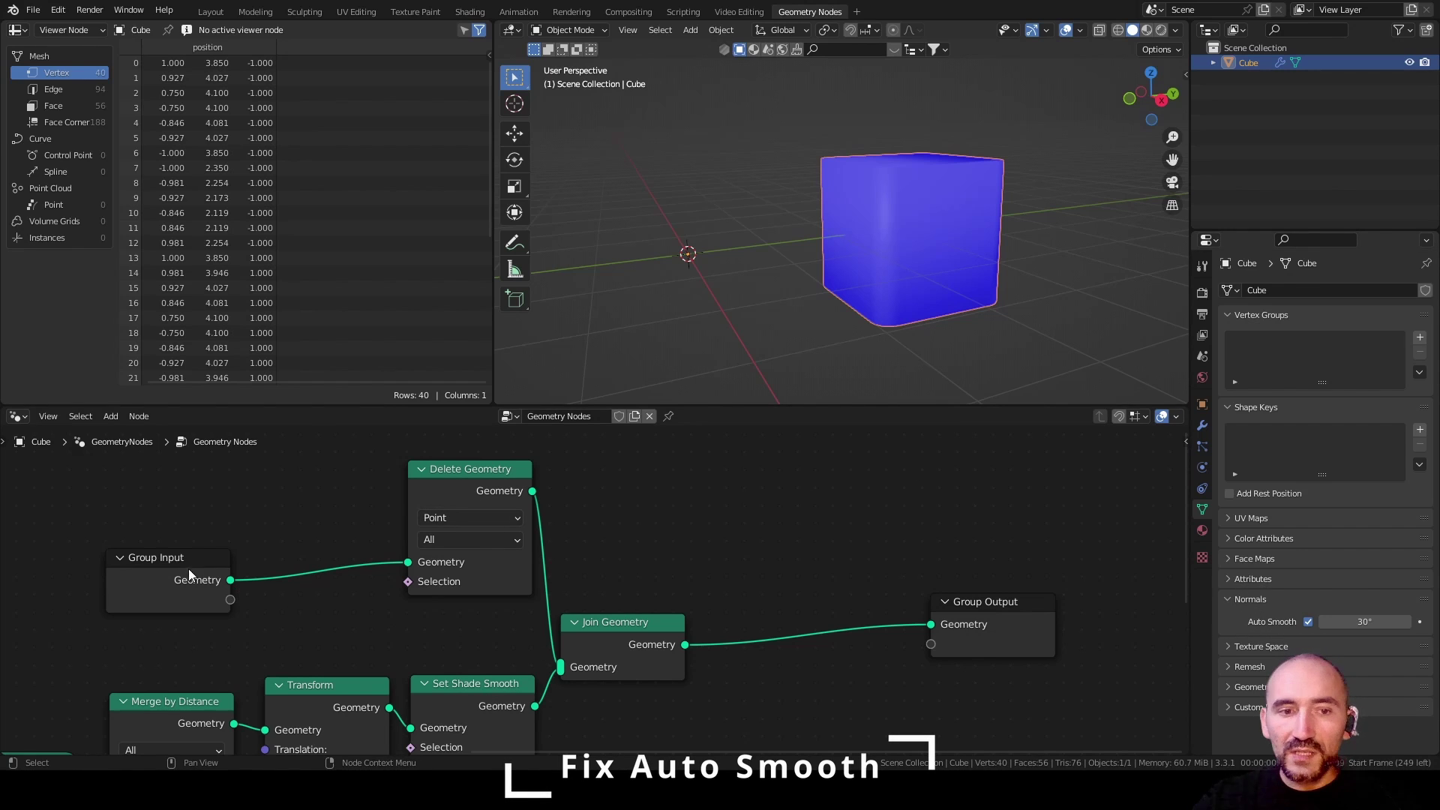
- Move the Group Input node up and add an Index node beneath it
left_click_drag(163, 561, 111, 494)
key("F3")
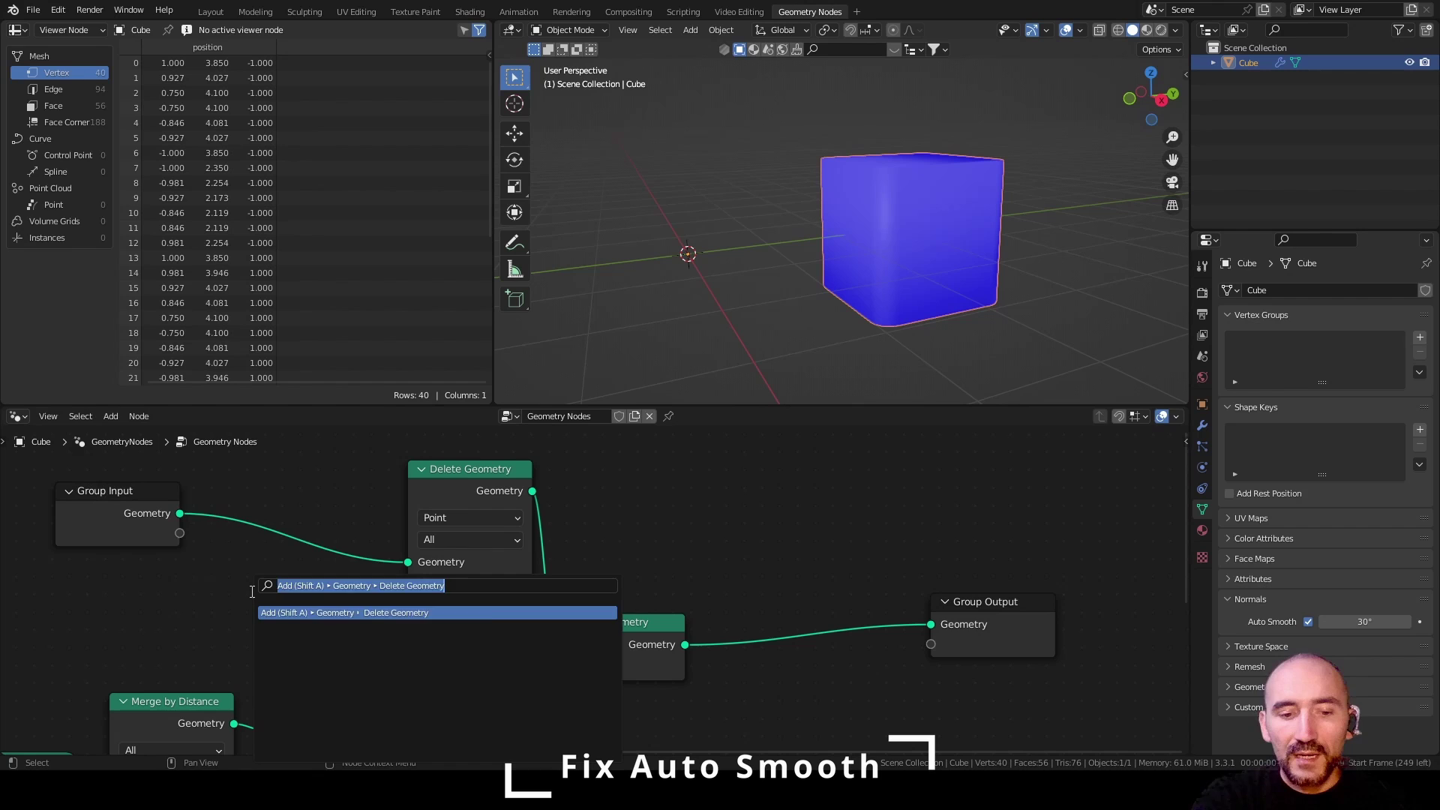
type("inde")
key("Return")
left_click(213, 608)
- Add an integer Not Equal node that compares Index with 0 and connect its result to Delete Geometry's Selection
key("F3")
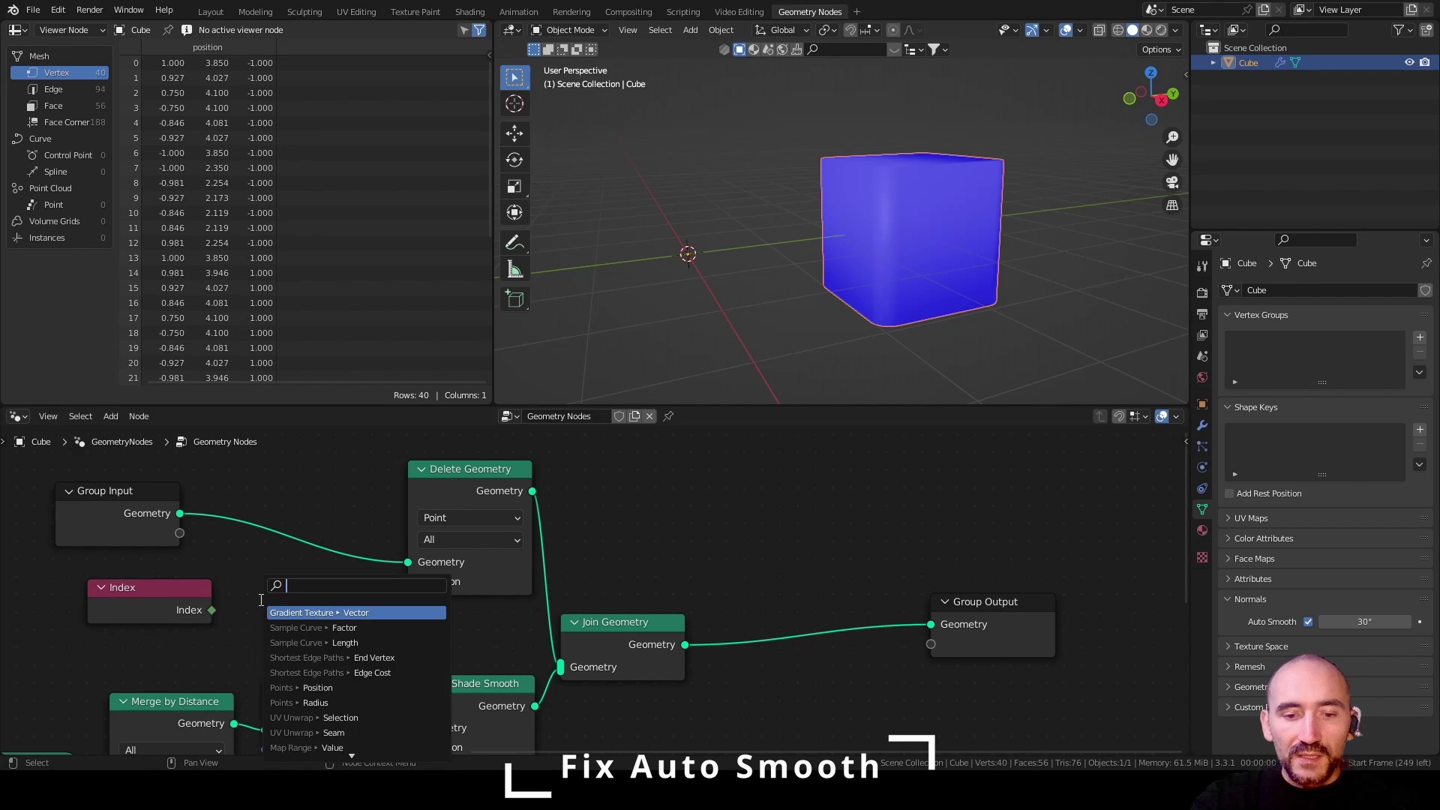
type("not eq")
key("Return")
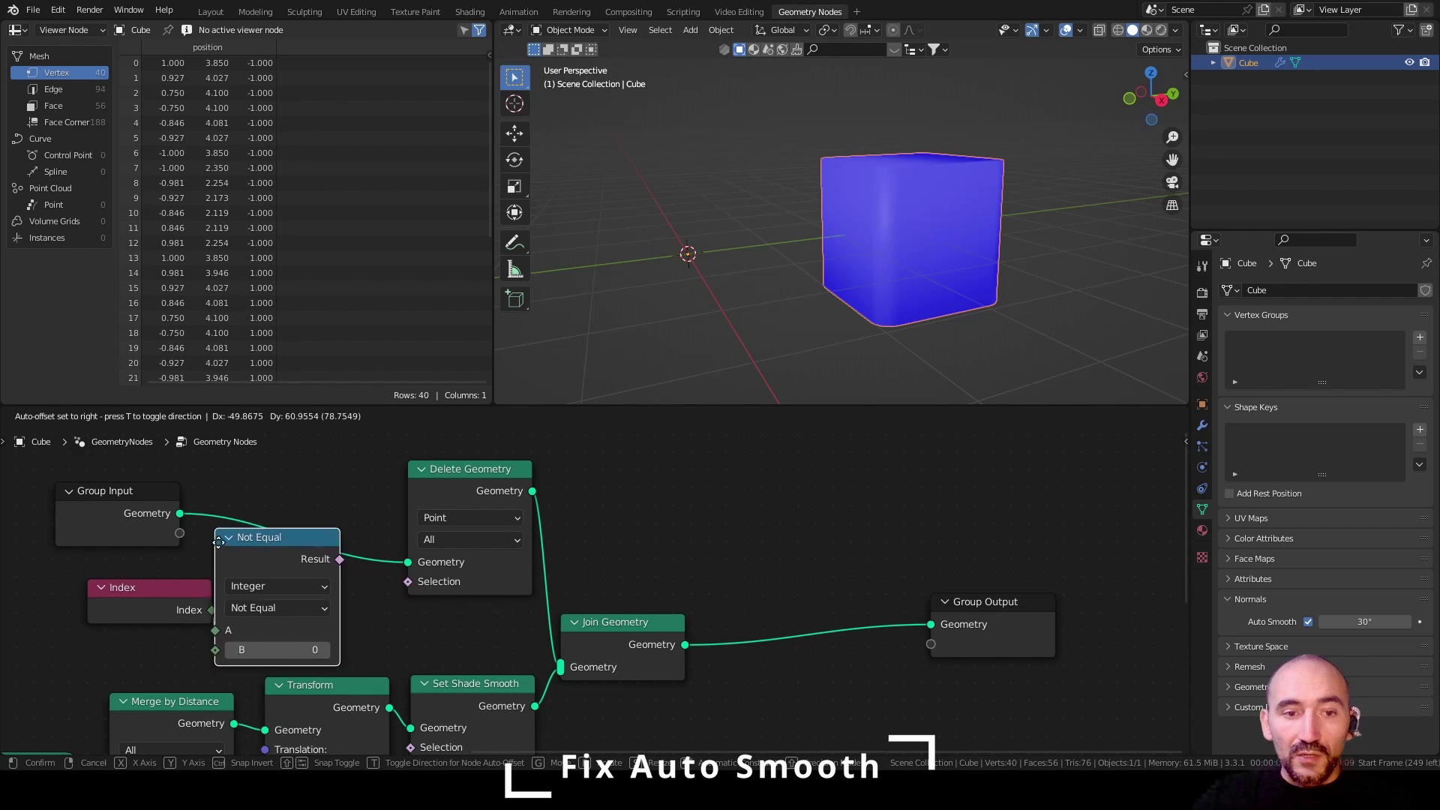
left_click(234, 539)
left_click_drag(447, 483, 440, 489)
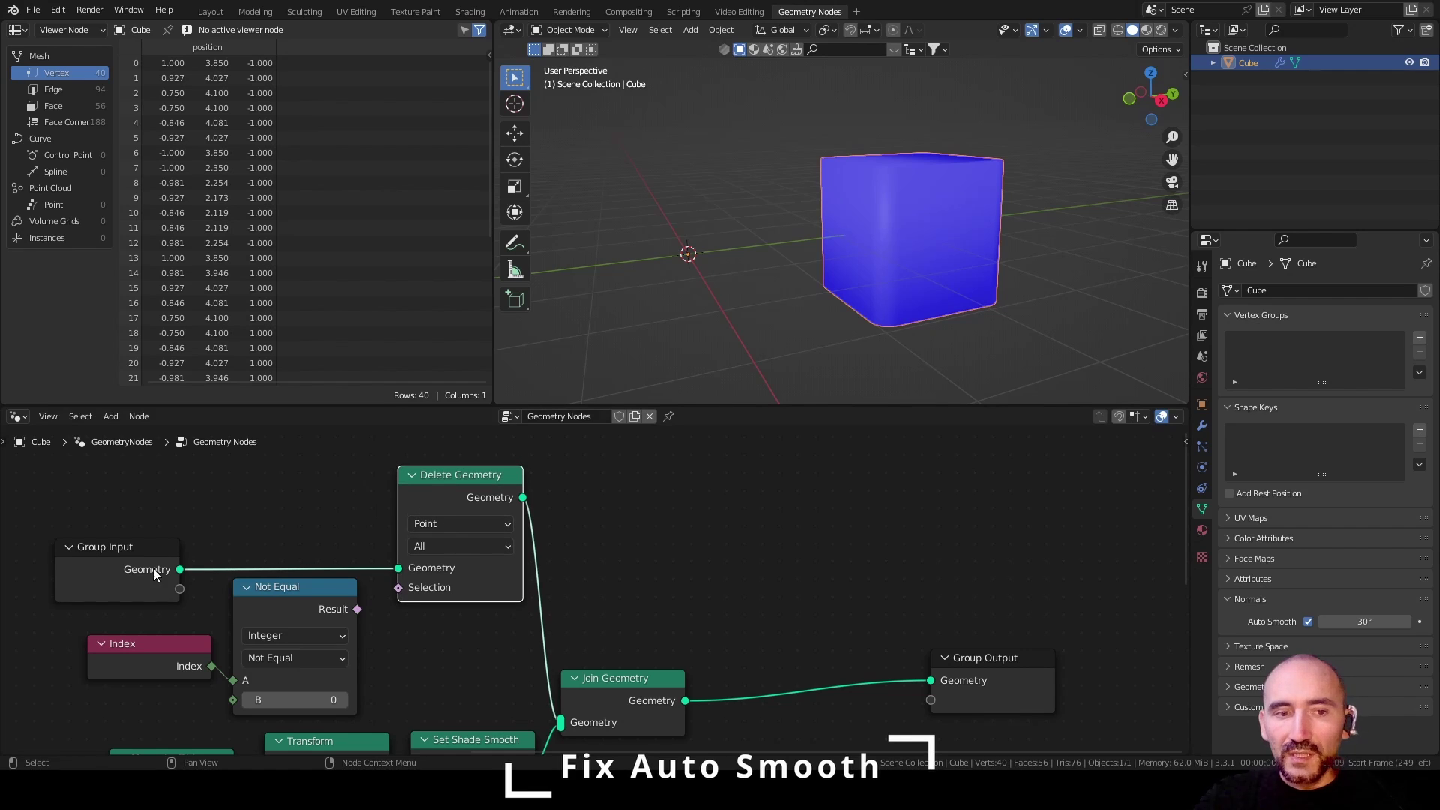
left_click_drag(356, 609, 396, 589)
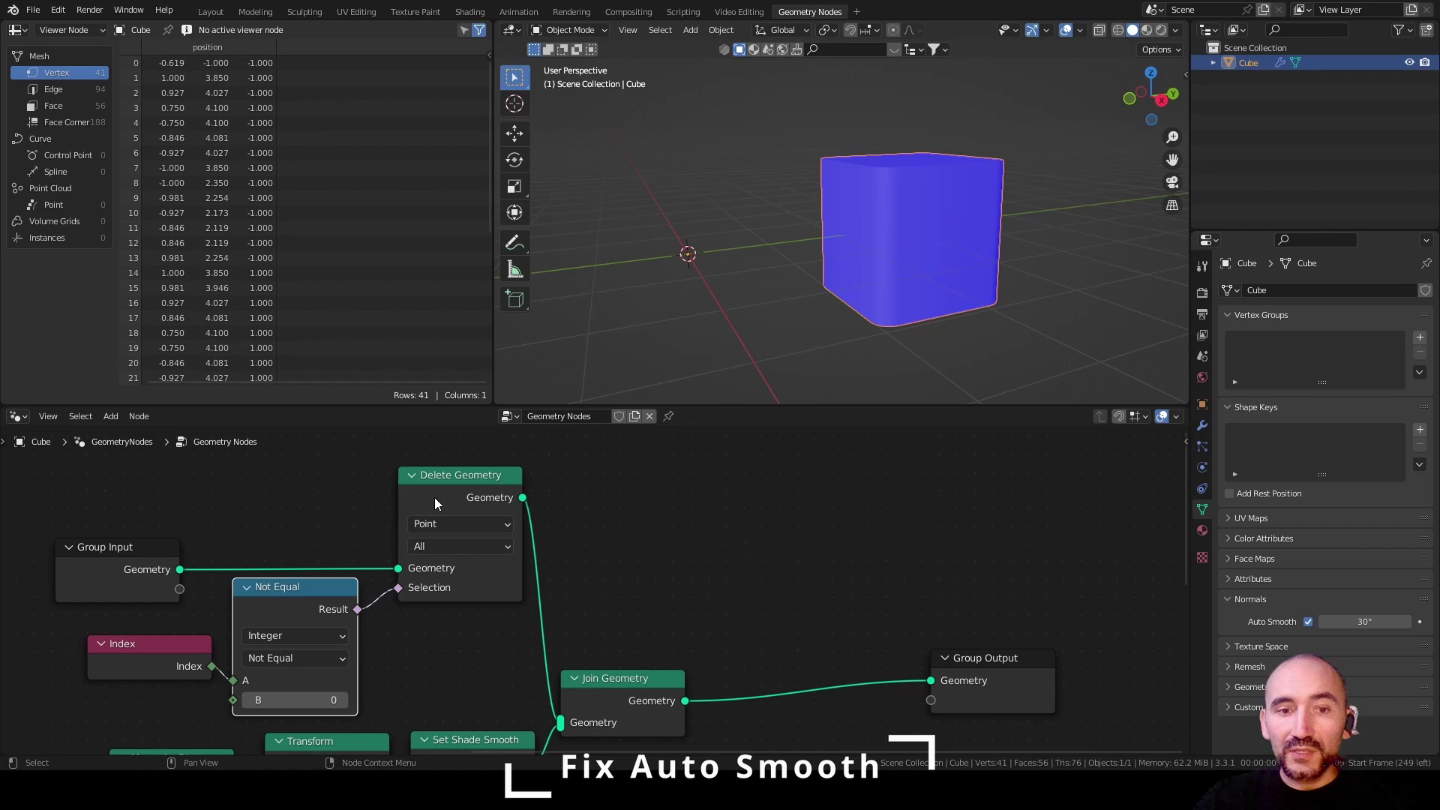
- Turn off the Face Orientation overlay, examine the generated box's shading from another angle, and select the box
left_click(798, 268)
left_click(1080, 31)
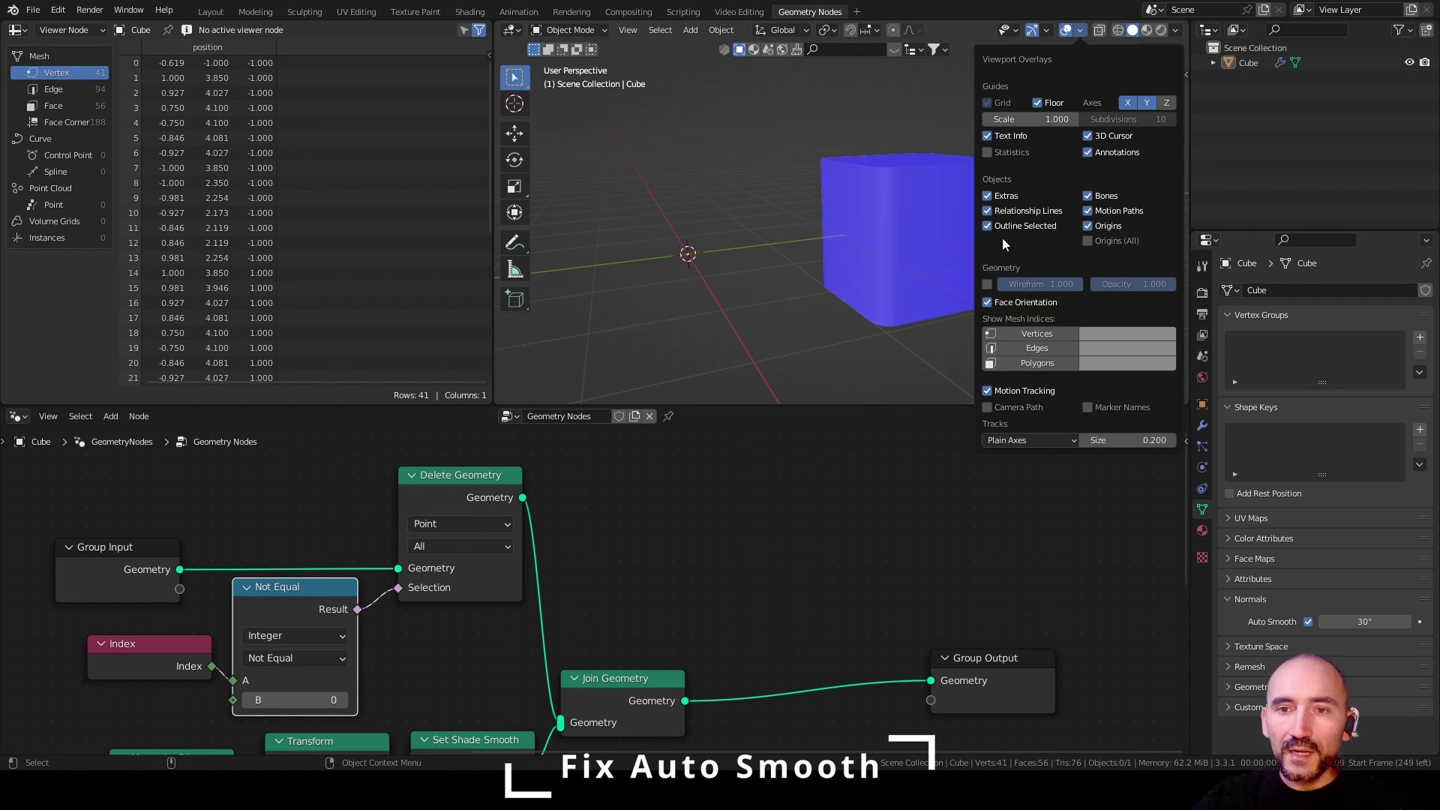
left_click(1009, 300)
middle_click_drag(755, 317, 753, 207)
left_click(887, 192)
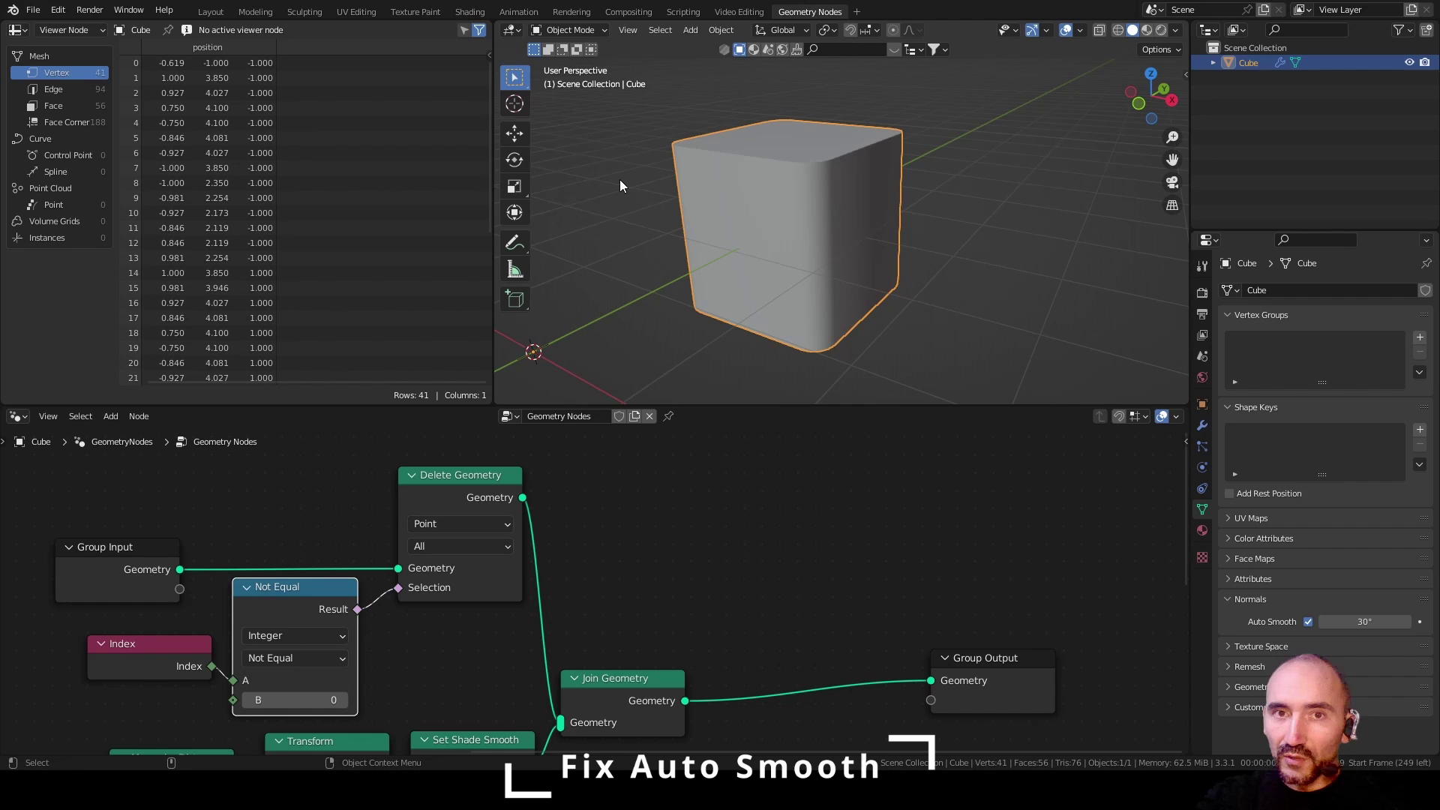